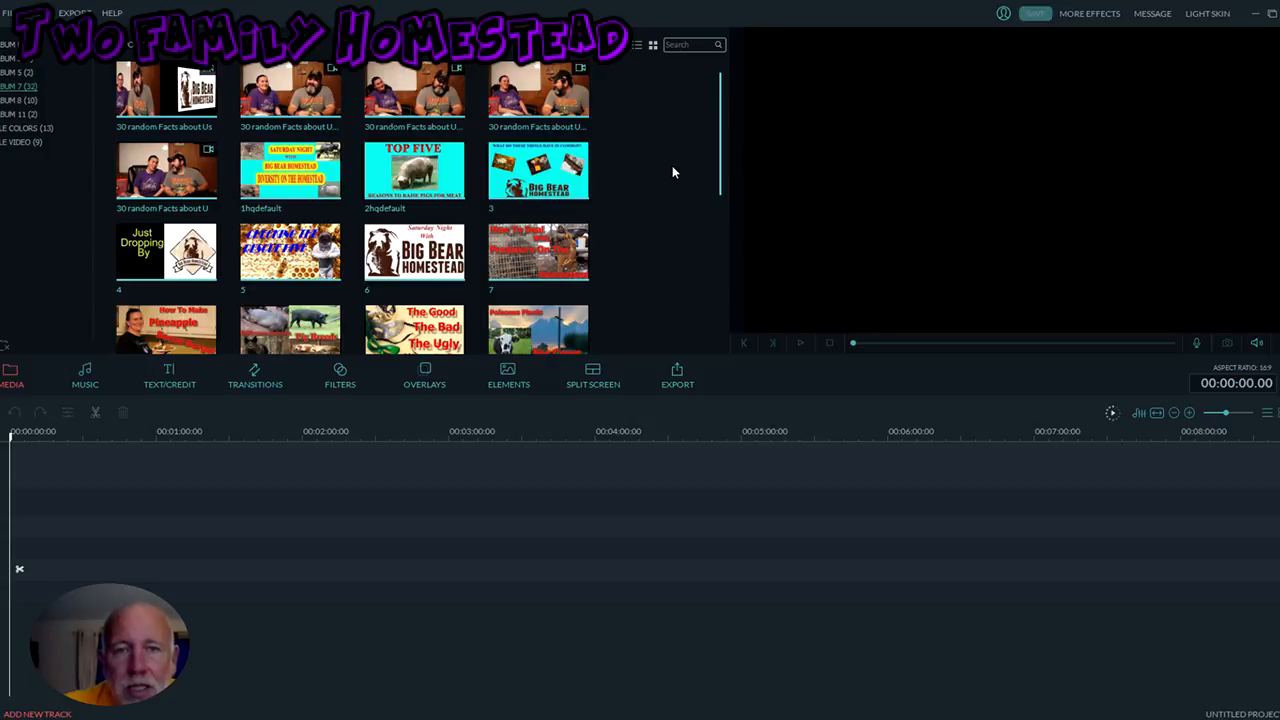
Step: Look through the images and clips in the media album and preview the dog-head clip IMG_1550
{"action": "scroll", "coordinate": [672, 172], "scroll_direction": "down", "scroll_amount": 10}
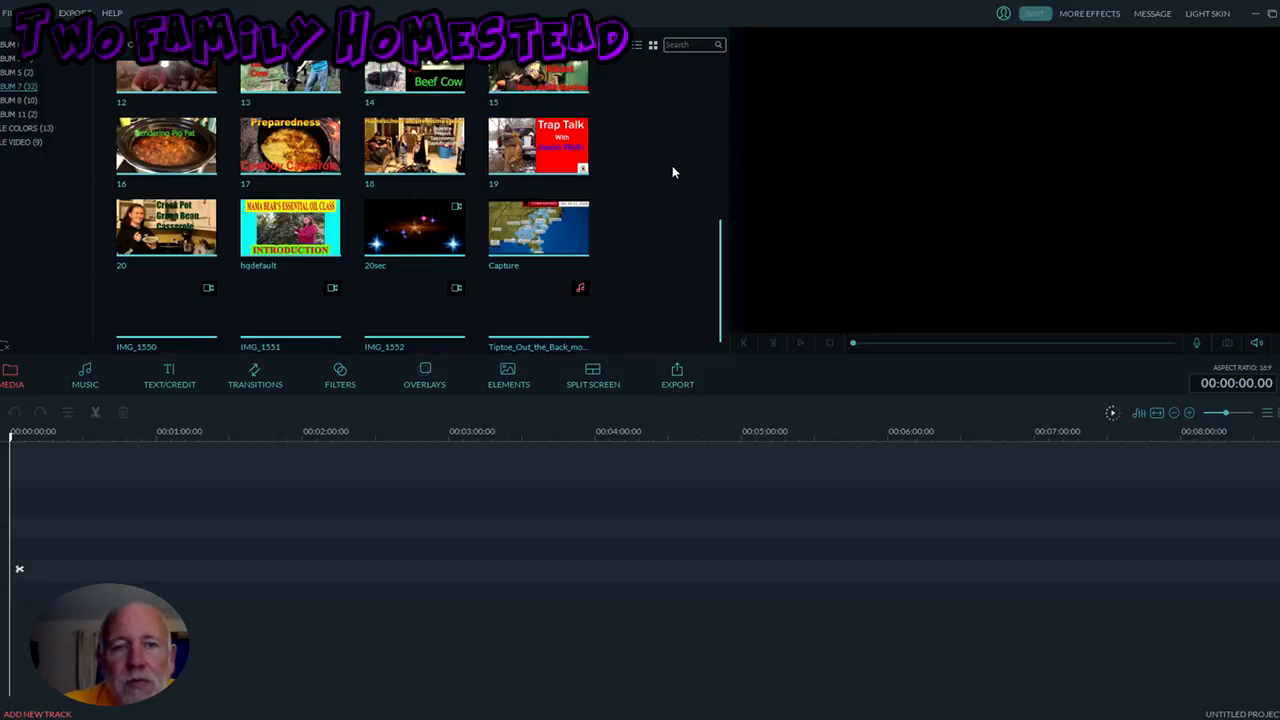
{"action": "scroll", "coordinate": [672, 170], "scroll_direction": "up", "scroll_amount": 10}
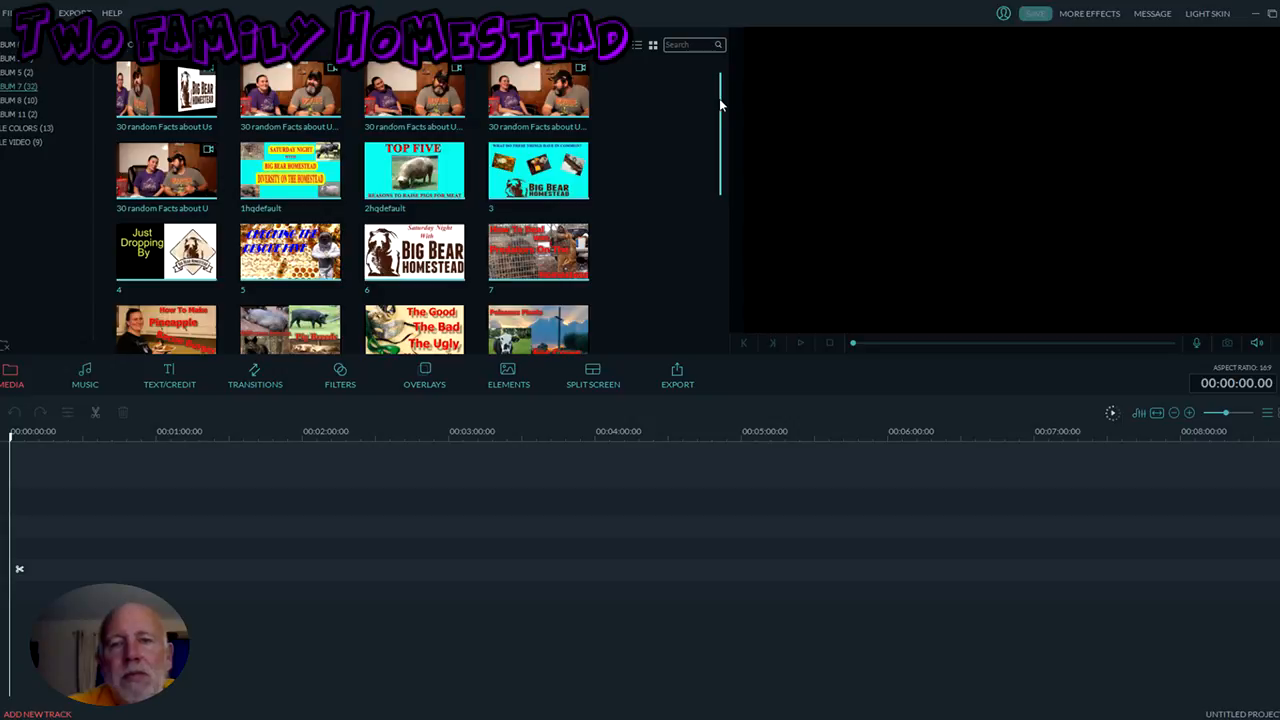
{"action": "mouse_move", "coordinate": [719, 98]}
{"action": "left_mouse_down"}
{"action": "mouse_move", "coordinate": [713, 279]}
{"action": "mouse_move", "coordinate": [697, 111]}
{"action": "left_mouse_up"}
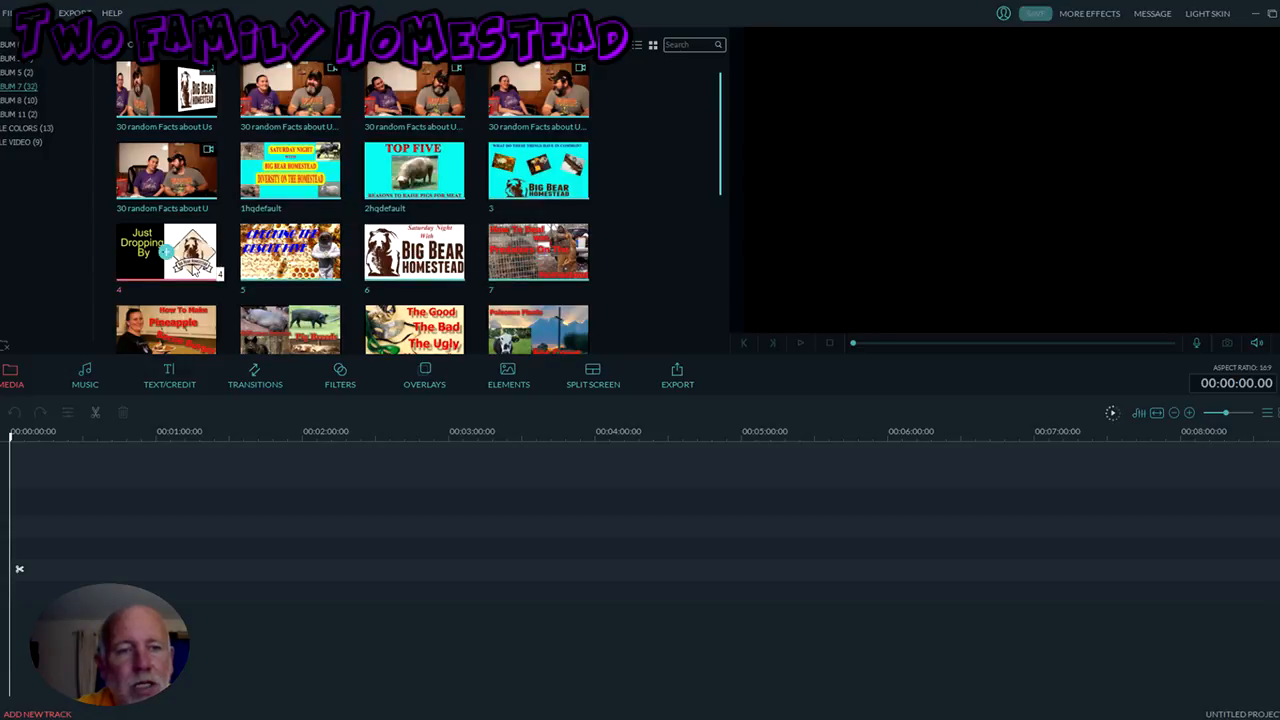
{"action": "scroll", "coordinate": [190, 260], "scroll_direction": "down", "scroll_amount": 2}
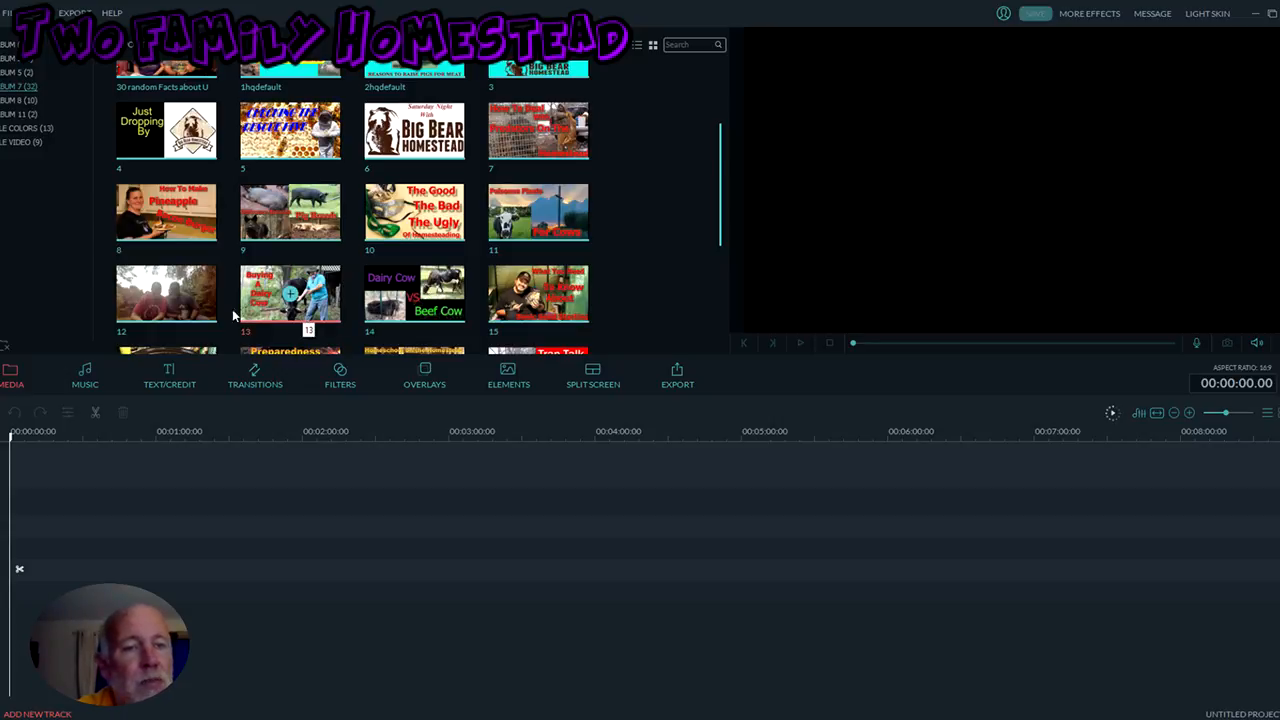
{"action": "scroll", "coordinate": [195, 313], "scroll_direction": "down", "scroll_amount": 3}
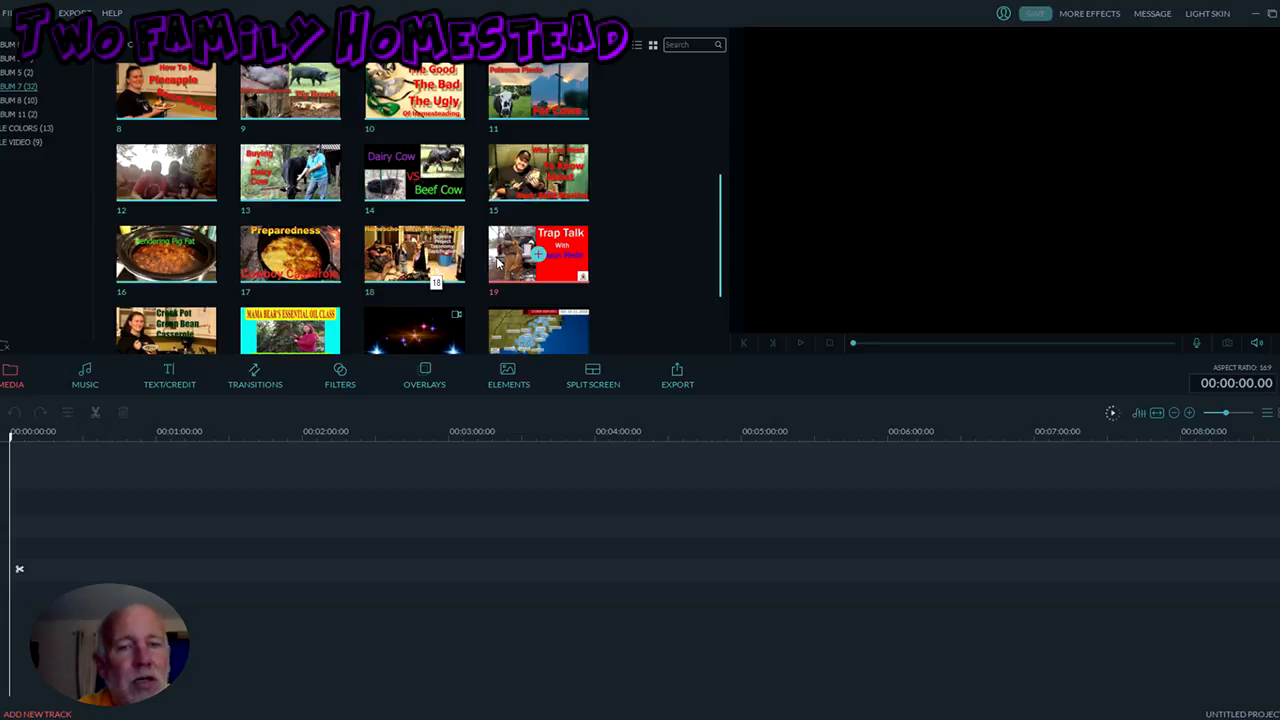
{"action": "scroll", "coordinate": [497, 262], "scroll_direction": "down", "scroll_amount": 3}
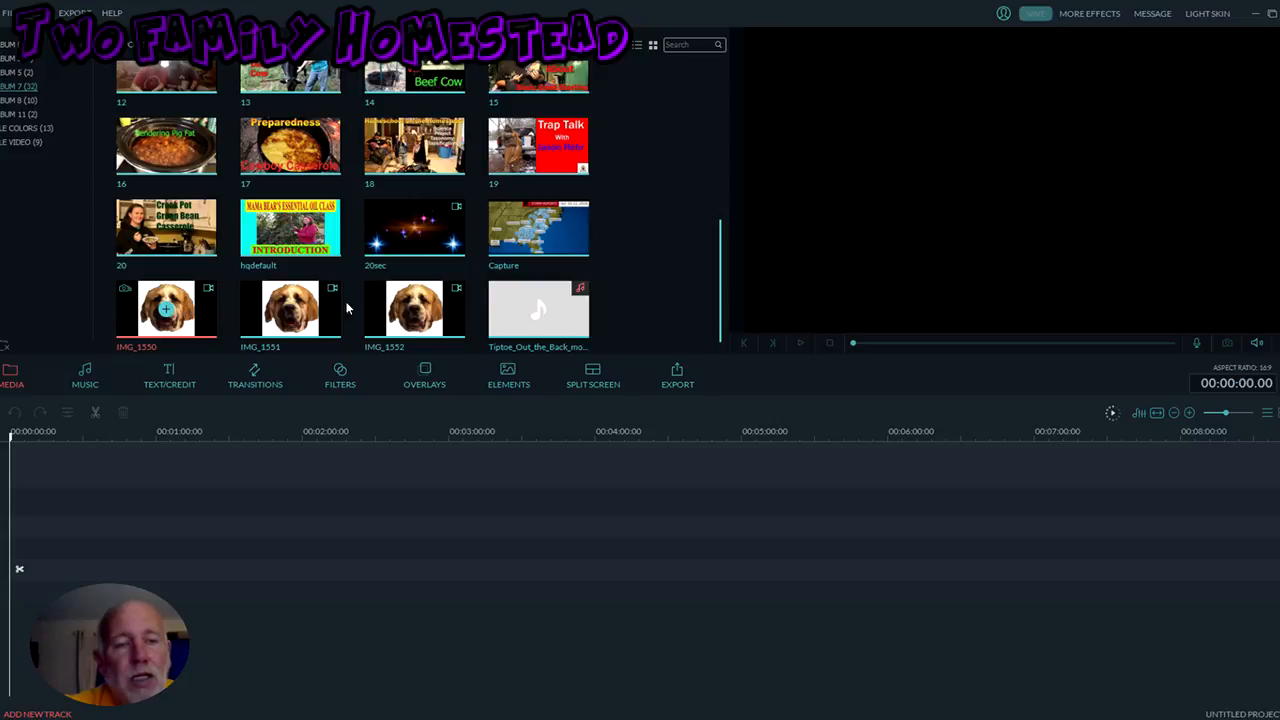
{"action": "left_click", "coordinate": [799, 344]}
{"action": "left_click", "coordinate": [799, 344]}
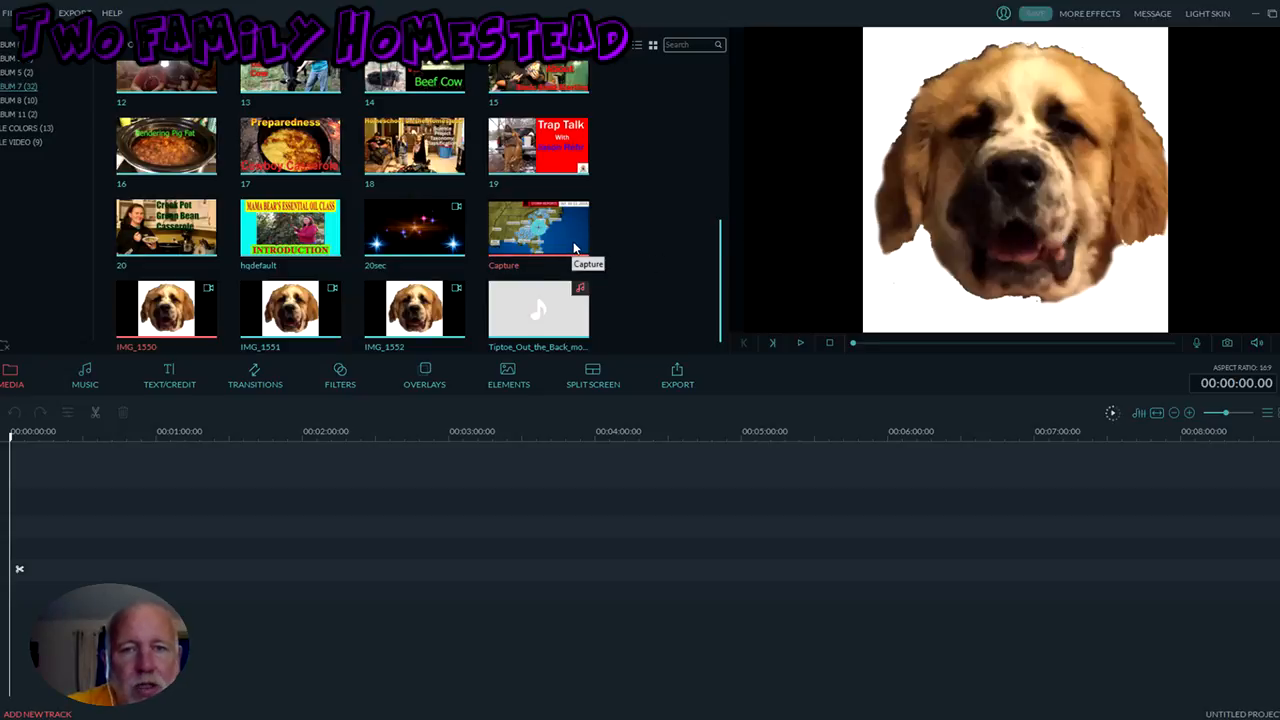
Step: Place the Capture map image on the first track, extend it to about 1:10, and add IMG_1550 beneath it at the start
{"action": "mouse_move", "coordinate": [571, 229]}
{"action": "left_mouse_down"}
{"action": "mouse_move", "coordinate": [465, 405]}
{"action": "mouse_move", "coordinate": [411, 466]}
{"action": "mouse_move", "coordinate": [300, 509]}
{"action": "left_mouse_up"}
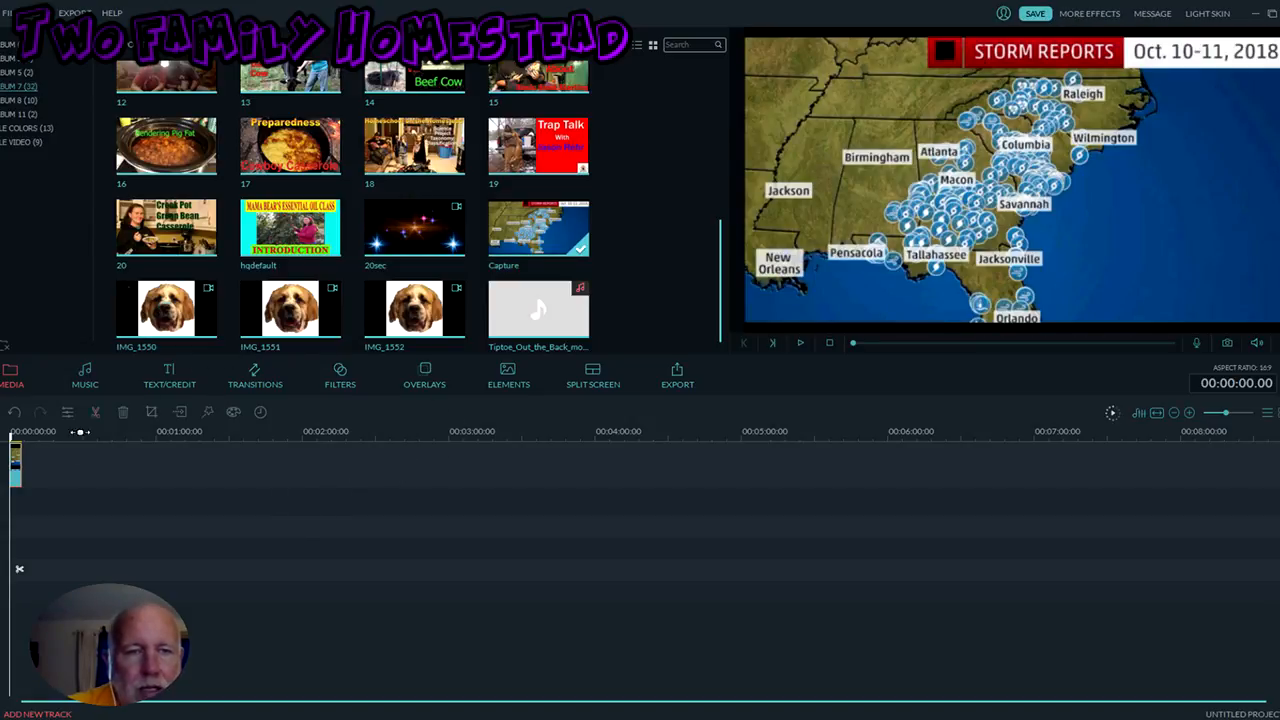
{"action": "left_click_drag", "start_coordinate": [20, 466], "coordinate": [181, 466]}
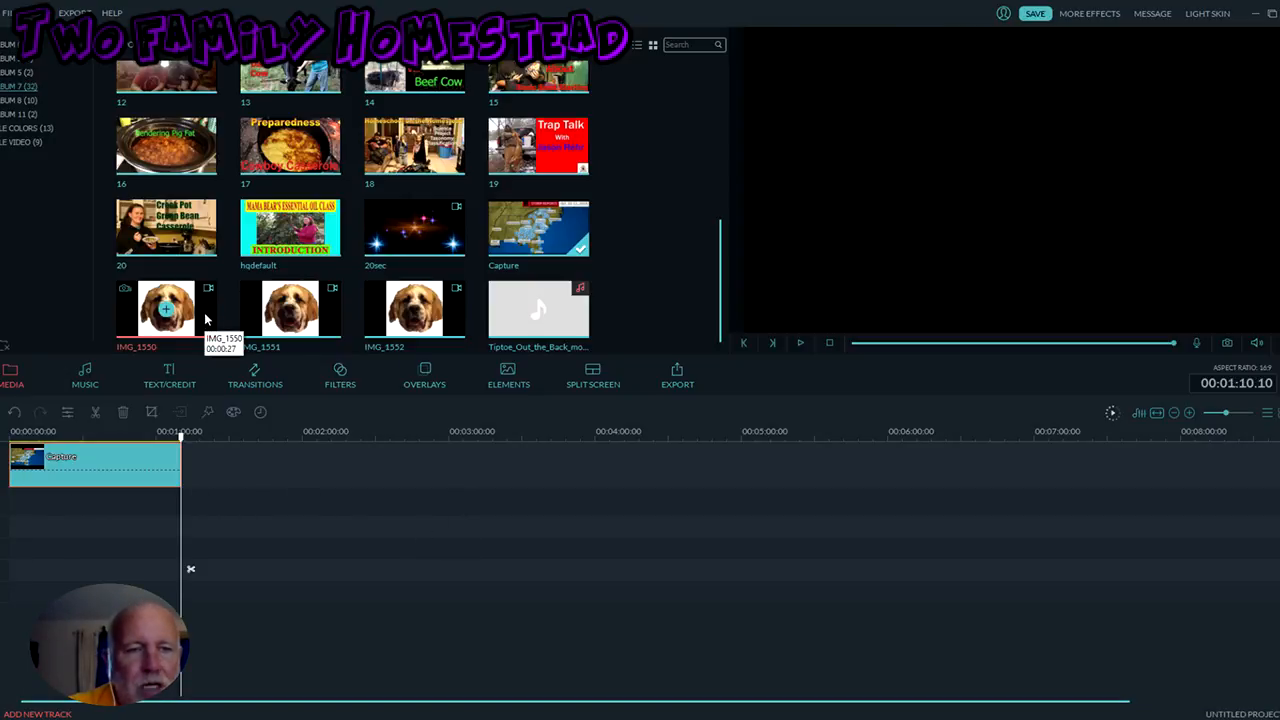
{"action": "left_click_drag", "start_coordinate": [206, 318], "coordinate": [14, 501]}
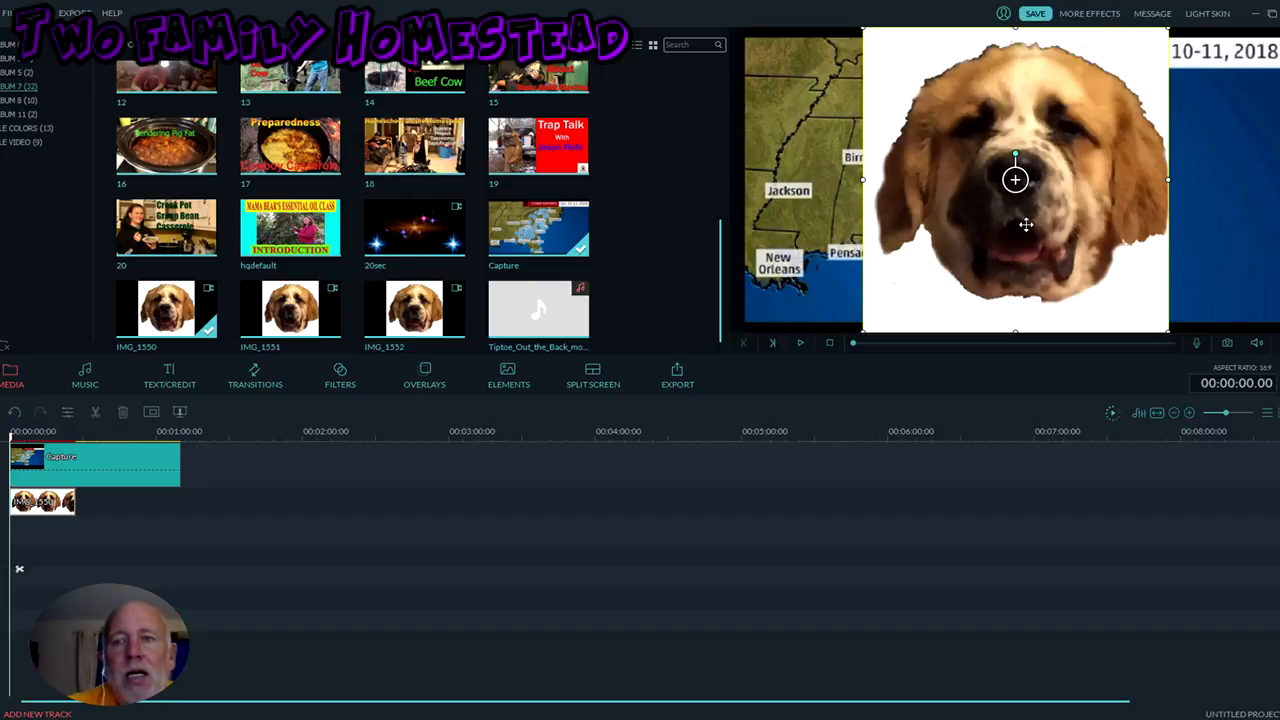
Step: Apply Chroma Key to the IMG_1550 clip, making its white background transparent at intensity level 1
{"action": "right_click", "coordinate": [37, 503]}
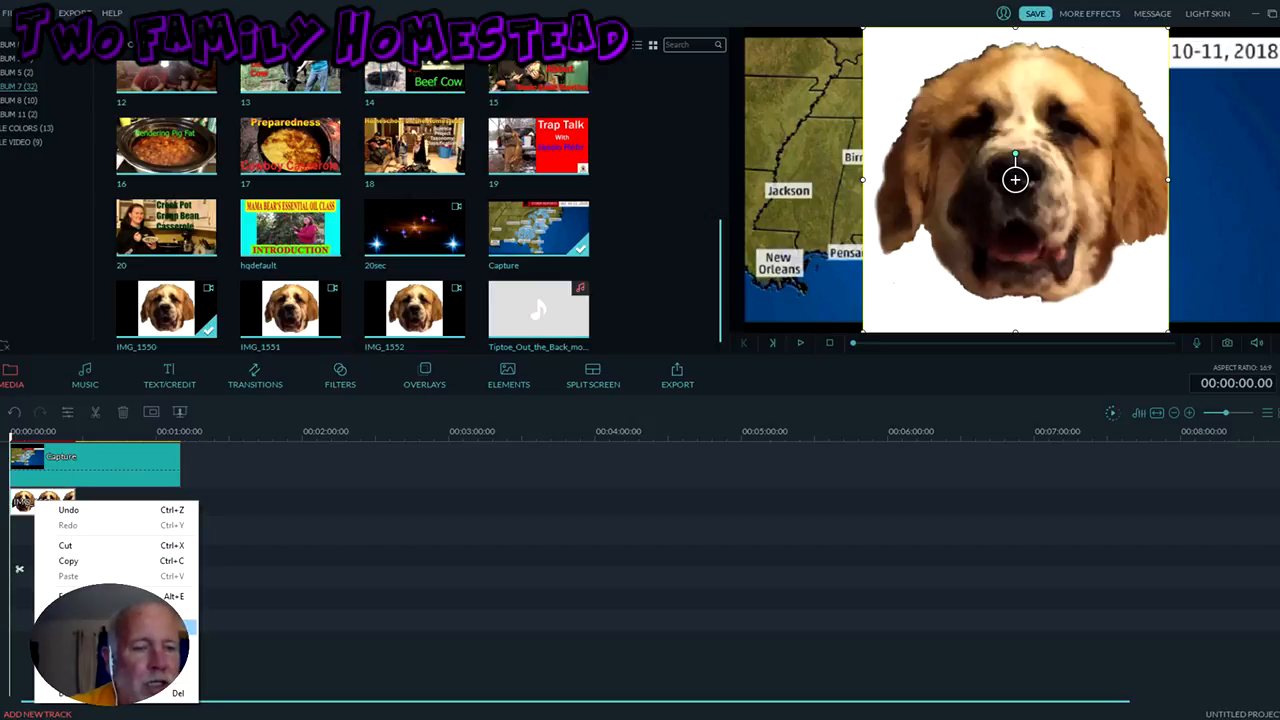
{"action": "left_click", "coordinate": [115, 627]}
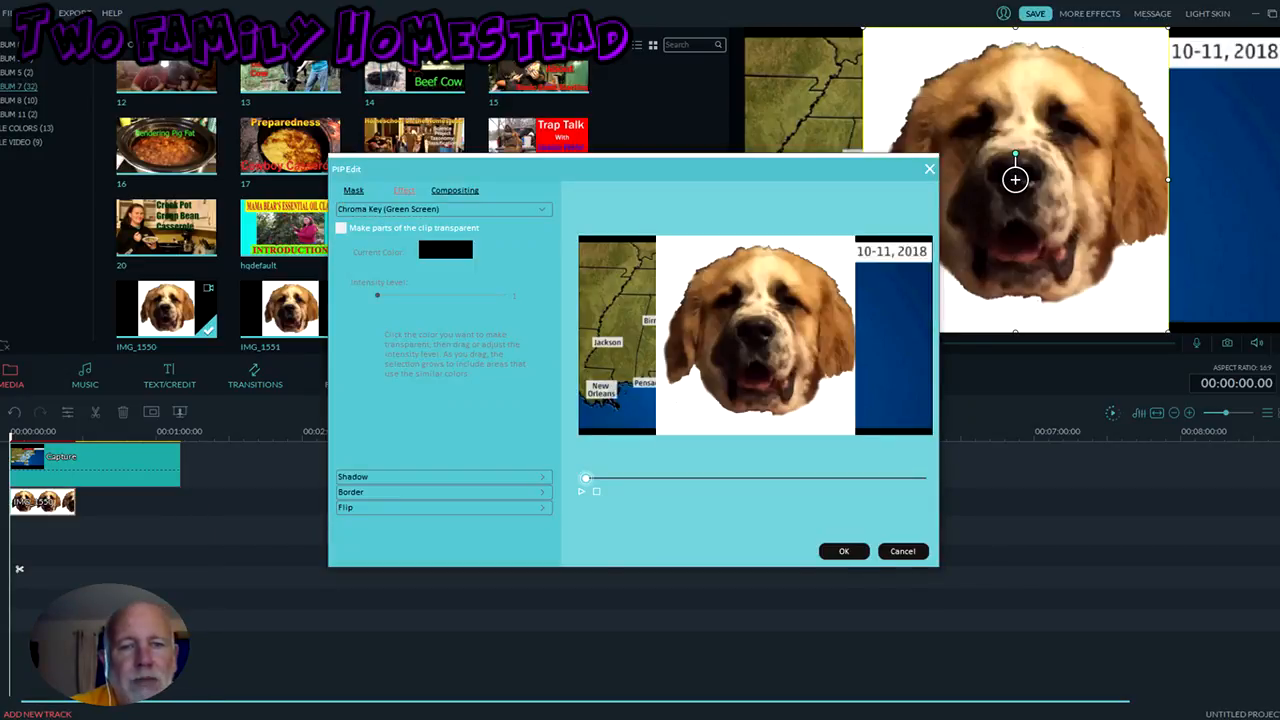
{"action": "left_click", "coordinate": [341, 229]}
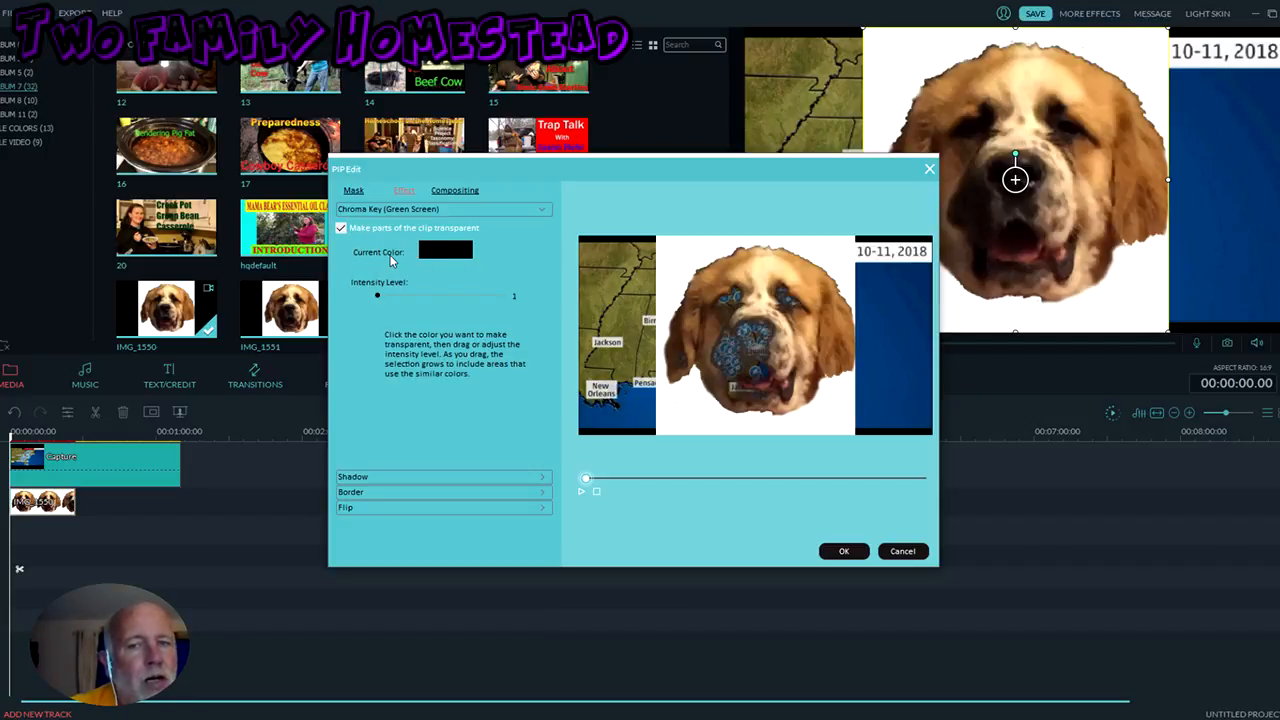
{"action": "left_click", "coordinate": [683, 252]}
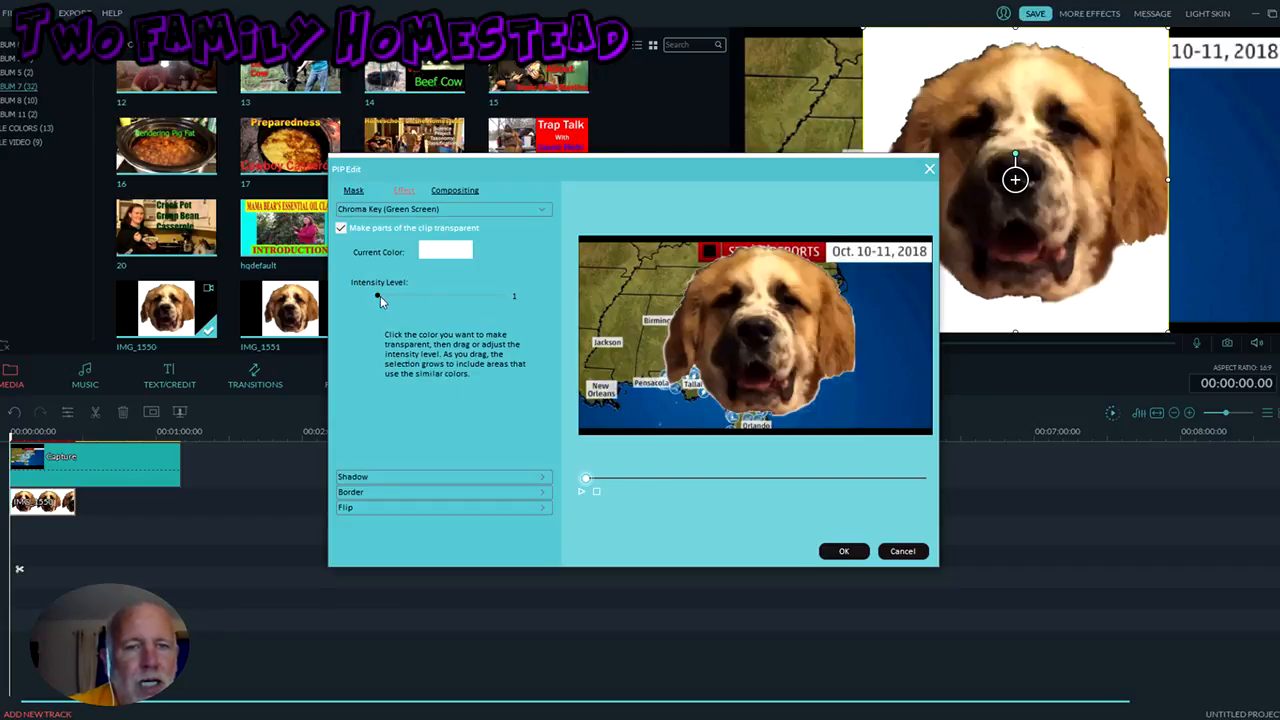
{"action": "left_click_drag", "start_coordinate": [378, 297], "coordinate": [528, 295]}
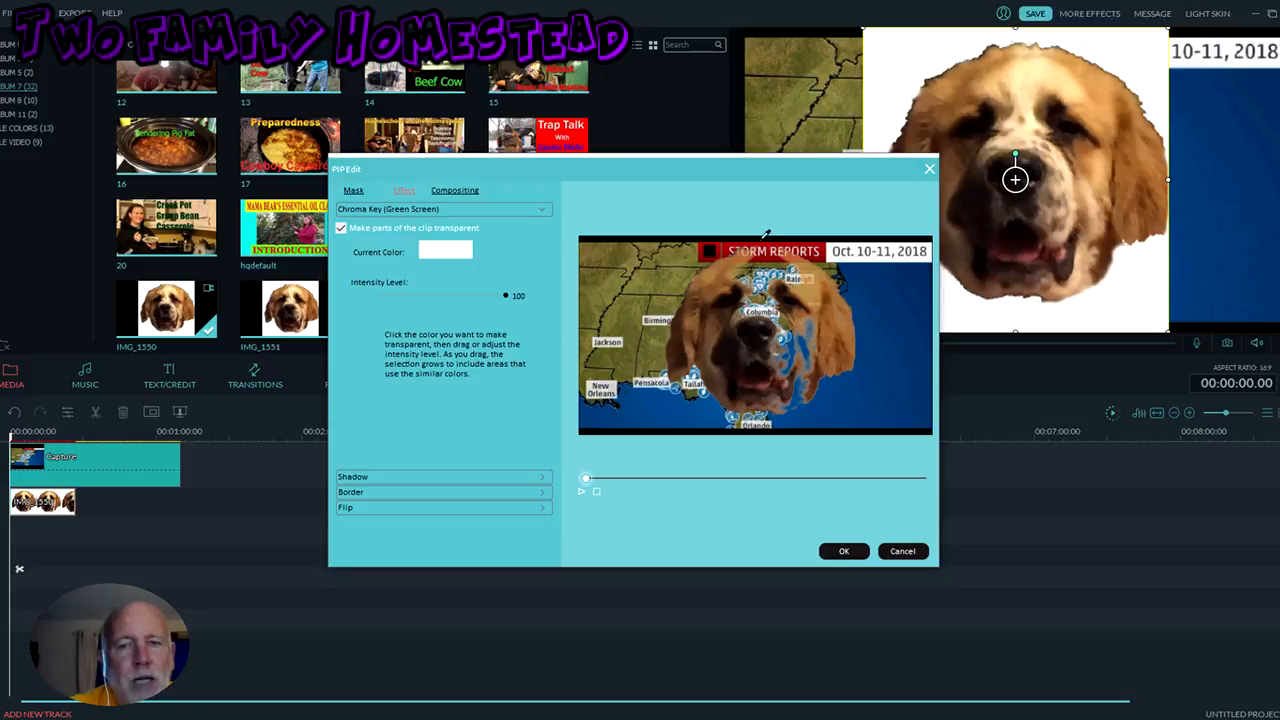
{"action": "left_click_drag", "start_coordinate": [507, 298], "coordinate": [372, 292]}
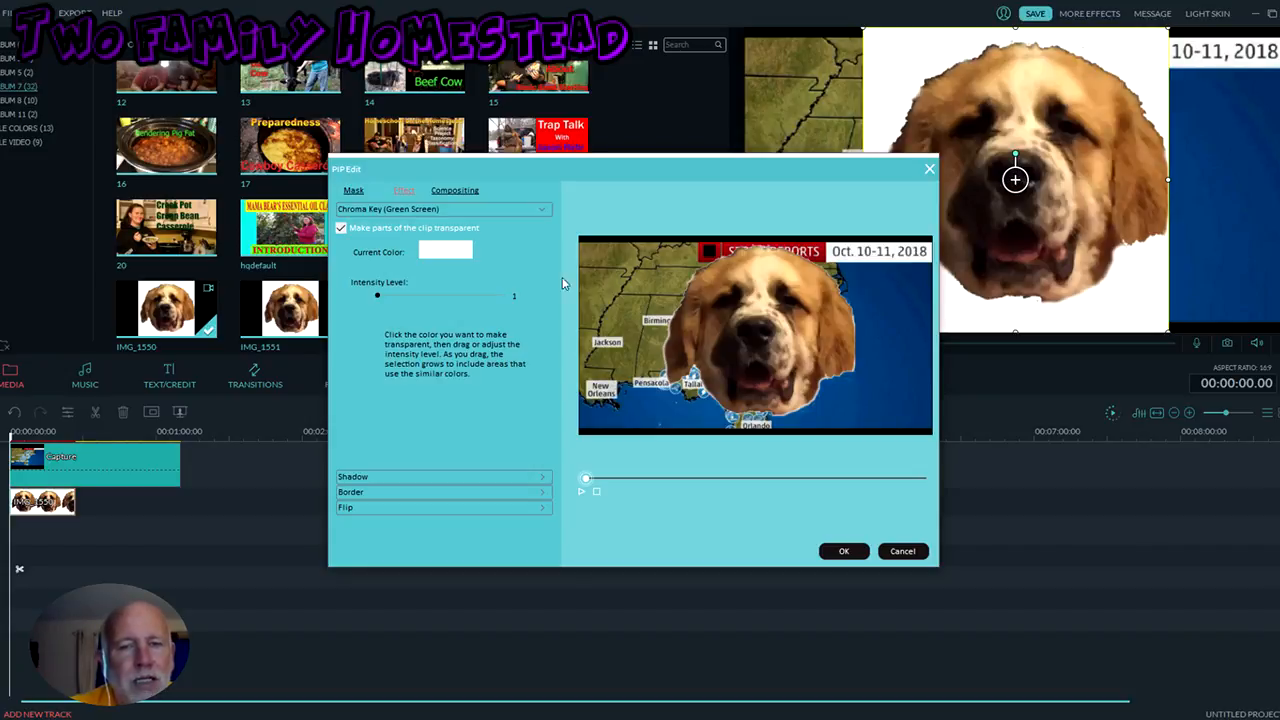
{"action": "left_click", "coordinate": [844, 552]}
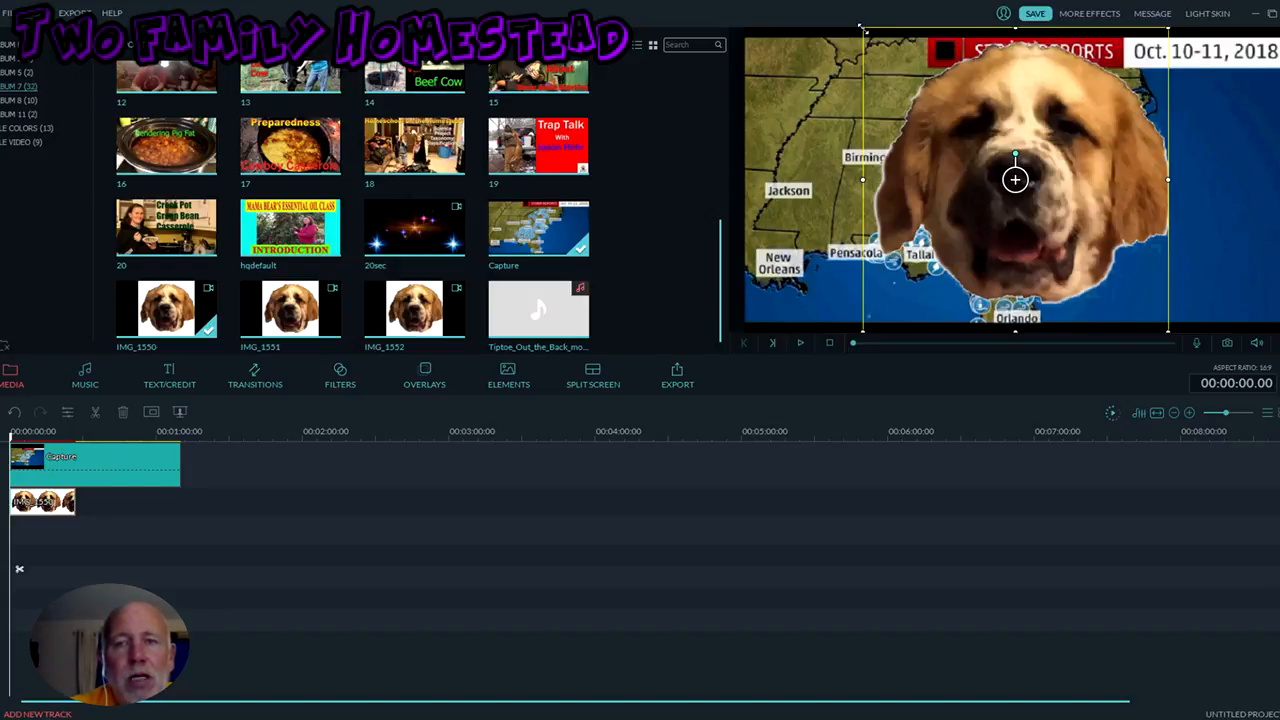
Step: Shrink the dog head to a small overlay on the sea east of Florida and Georgia, and play the result
{"action": "left_click_drag", "start_coordinate": [862, 28], "coordinate": [1097, 262]}
{"action": "left_click_drag", "start_coordinate": [1090, 198], "coordinate": [1080, 180]}
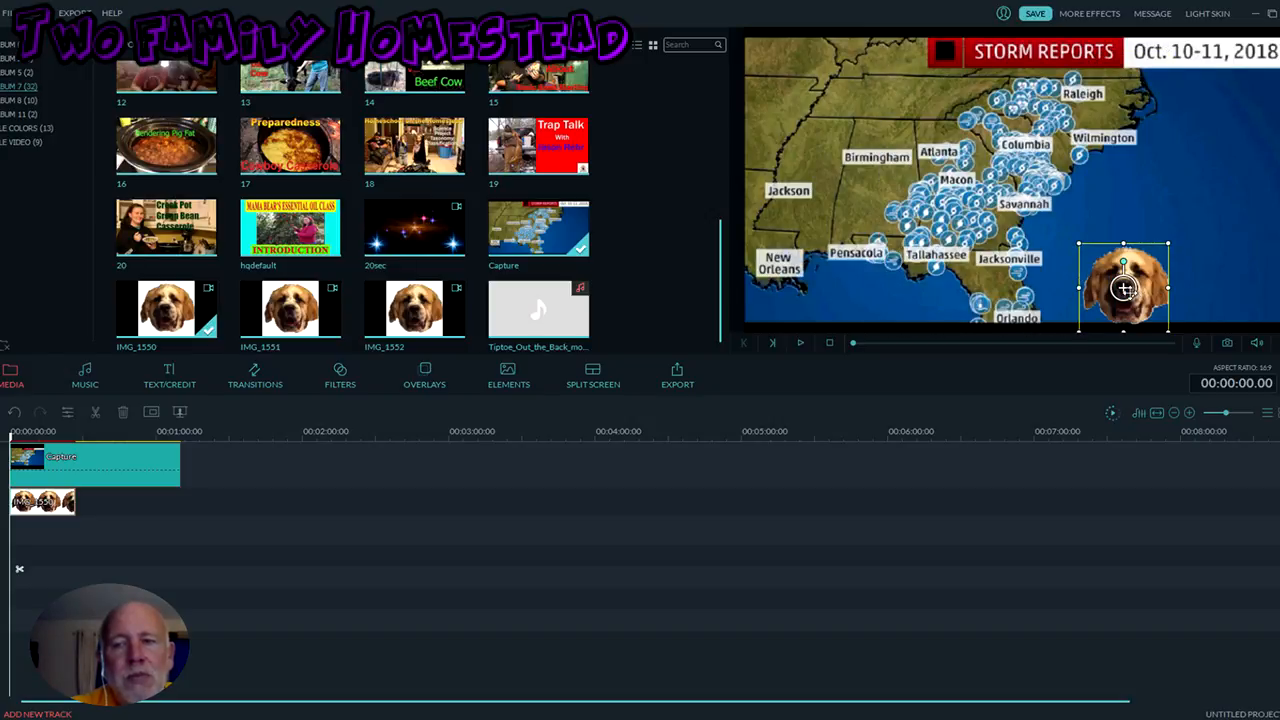
{"action": "left_click_drag", "start_coordinate": [1123, 289], "coordinate": [1192, 231]}
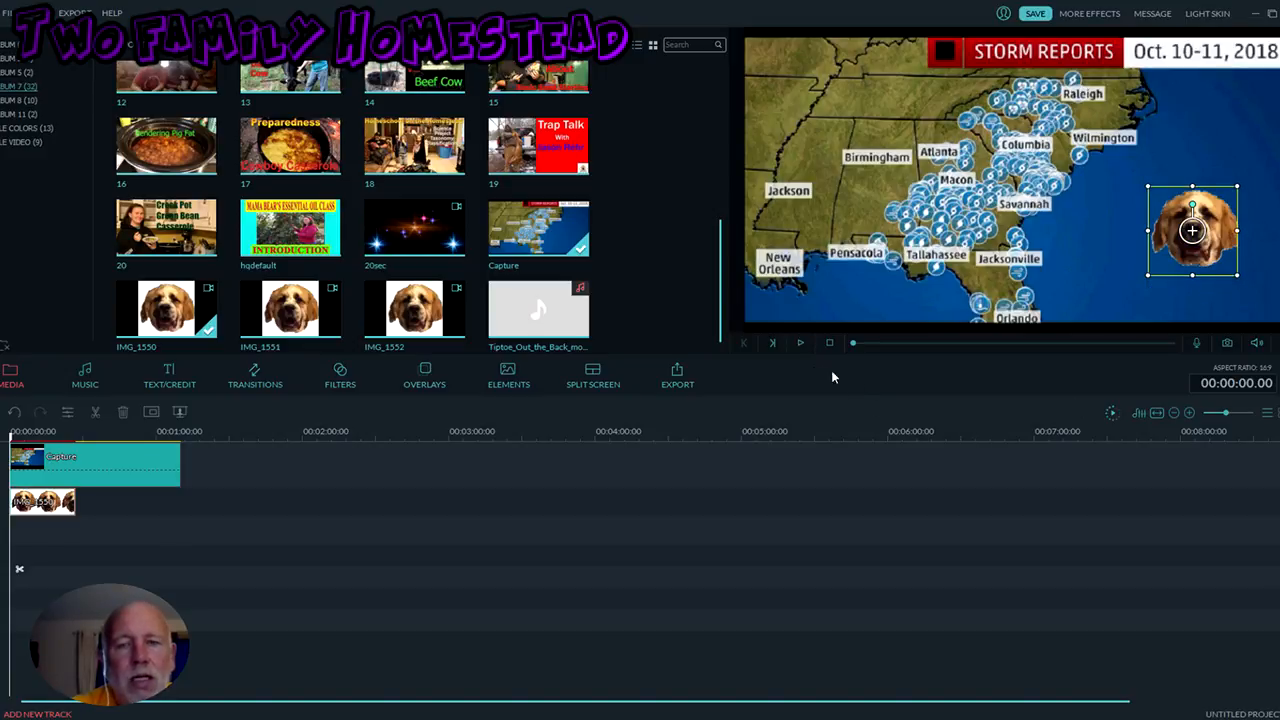
{"action": "left_click", "coordinate": [800, 342]}
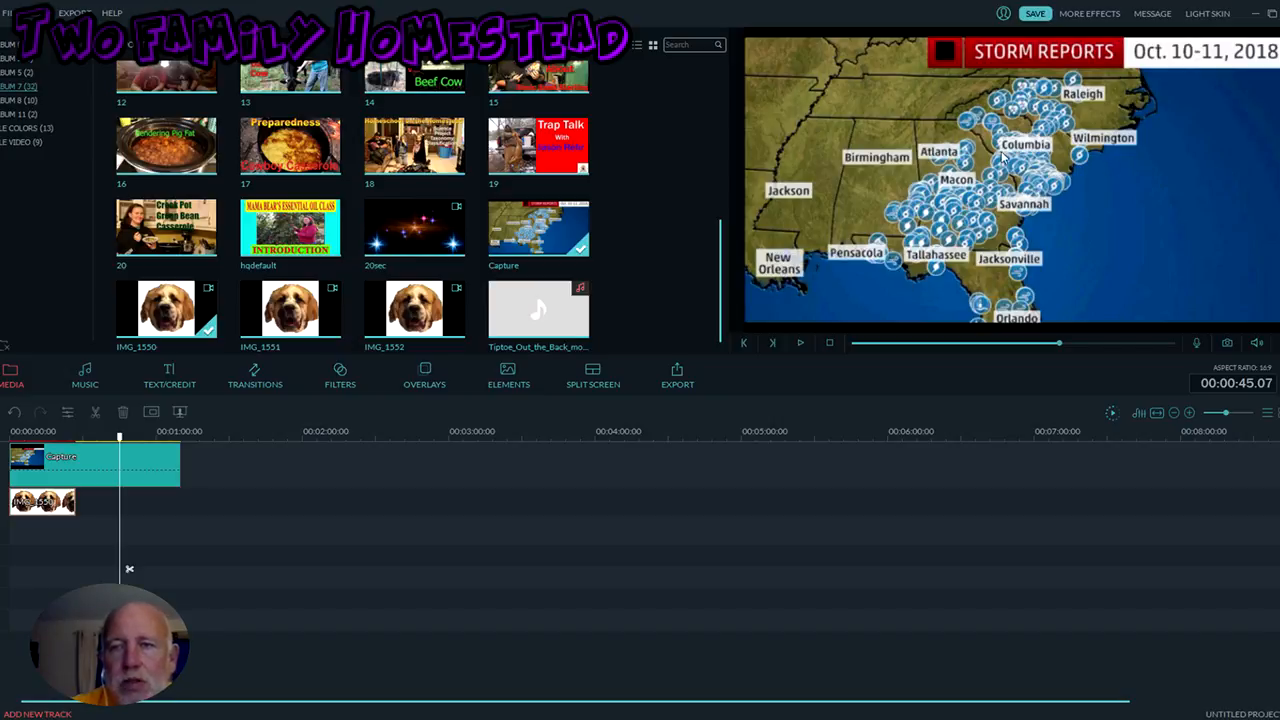
Step: Add the Trap Talk image 19 to the third track at 10 seconds and move the playhead to its start
{"action": "left_click", "coordinate": [558, 155]}
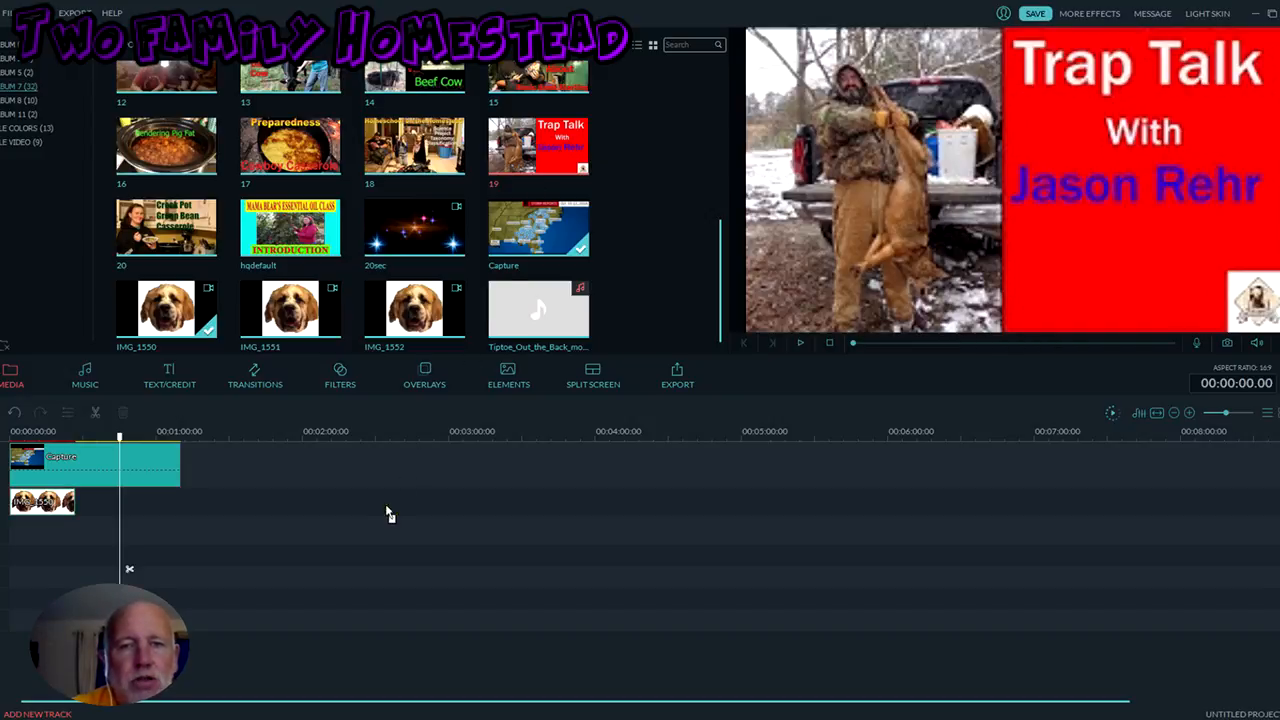
{"action": "left_click_drag", "start_coordinate": [390, 515], "coordinate": [40, 540]}
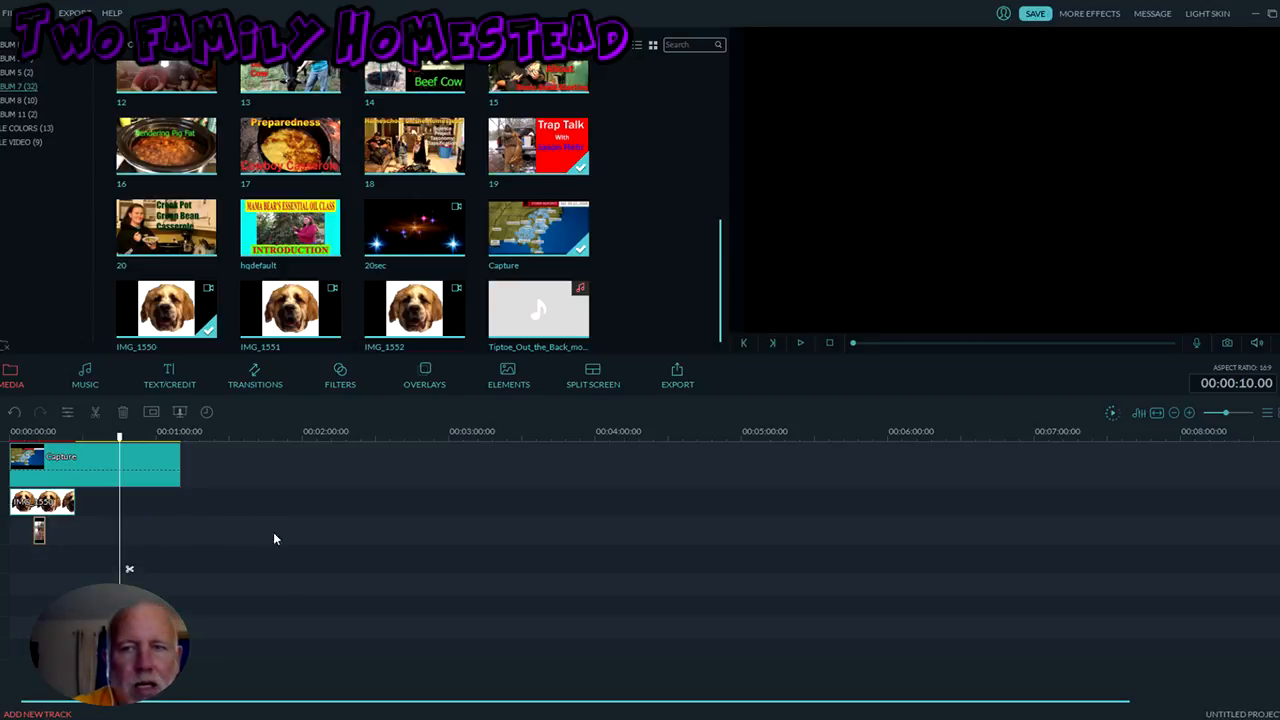
{"action": "left_click", "coordinate": [121, 436]}
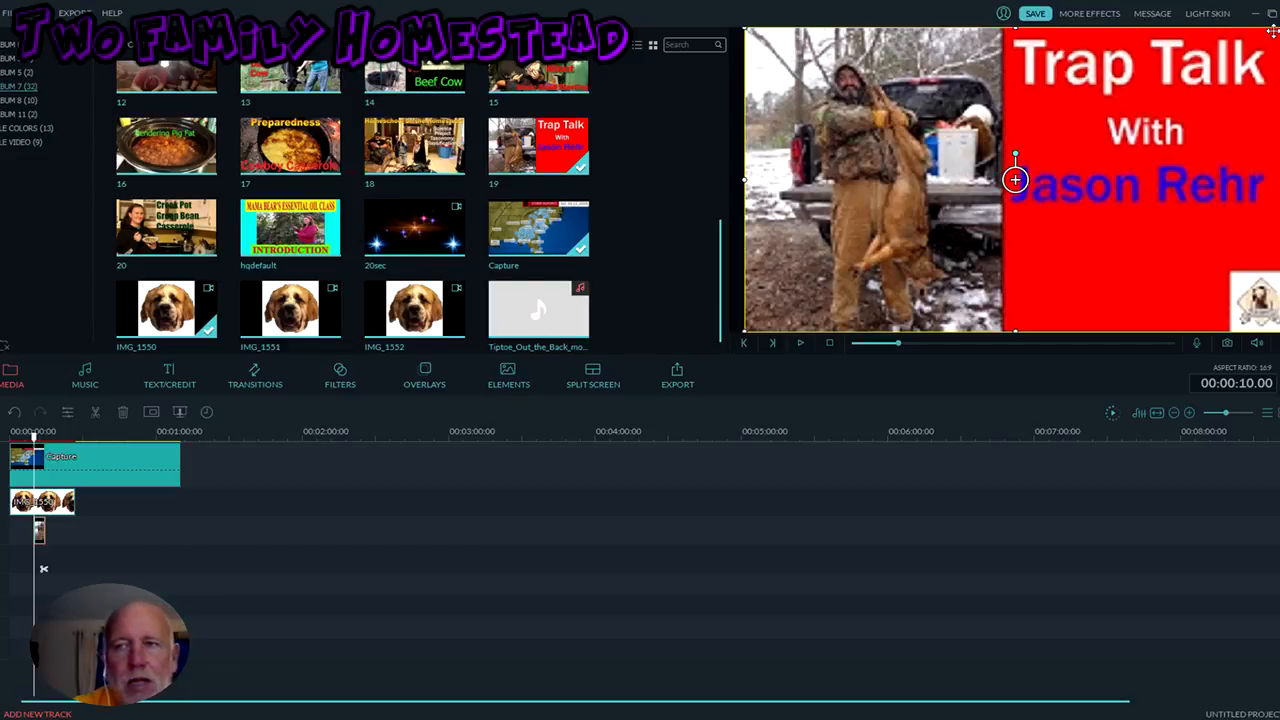
Step: Try shrinking the Trap Talk image into the frame's lower-left corner, and enlarge it back to full frame
{"action": "left_click_drag", "start_coordinate": [1279, 27], "coordinate": [935, 225]}
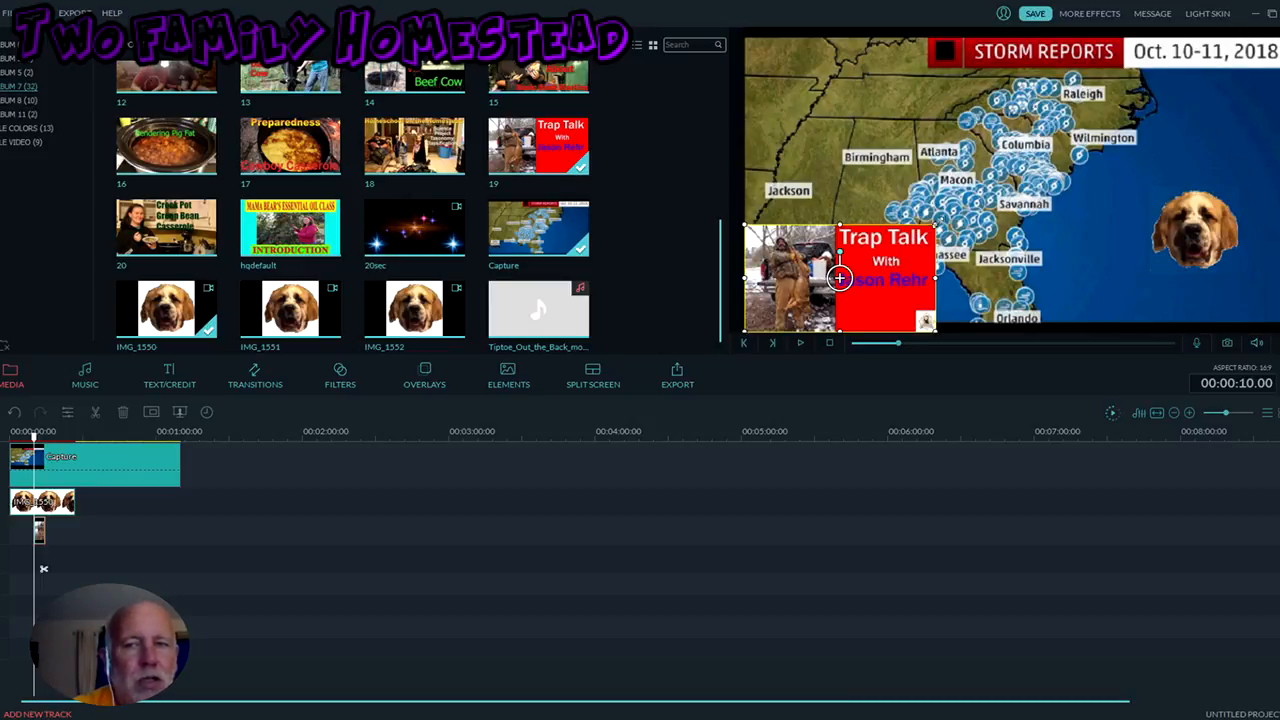
{"action": "left_click", "coordinate": [977, 200]}
{"action": "left_click_drag", "start_coordinate": [1243, 51], "coordinate": [1279, 28]}
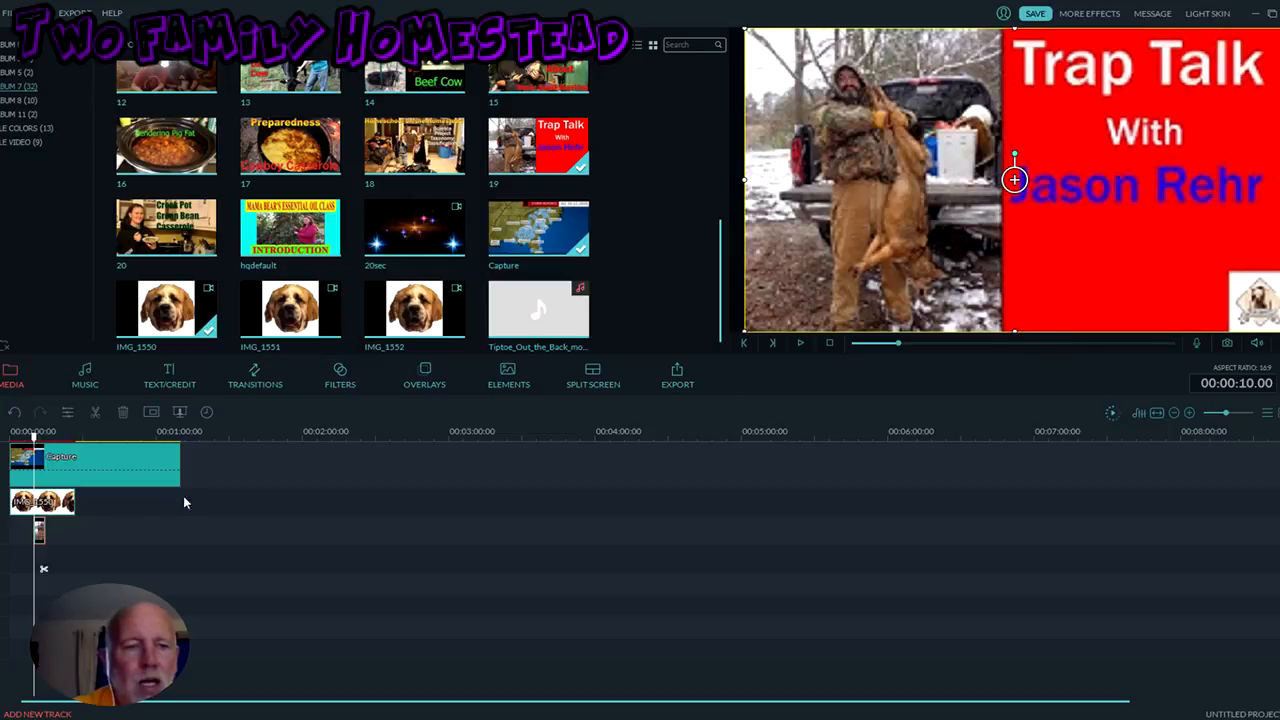
Step: Apply Chroma Key to the Trap Talk image, making its red background transparent at intensity level 7
{"action": "right_click", "coordinate": [40, 535]}
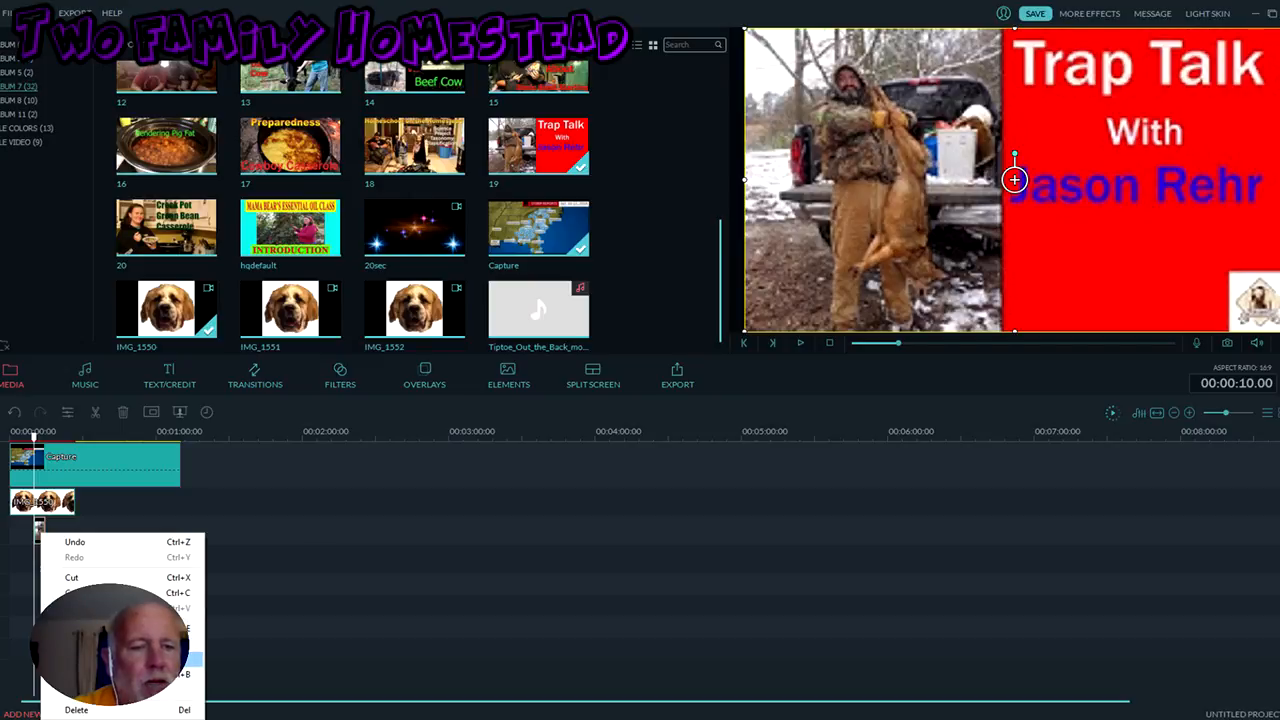
{"action": "left_click", "coordinate": [190, 659]}
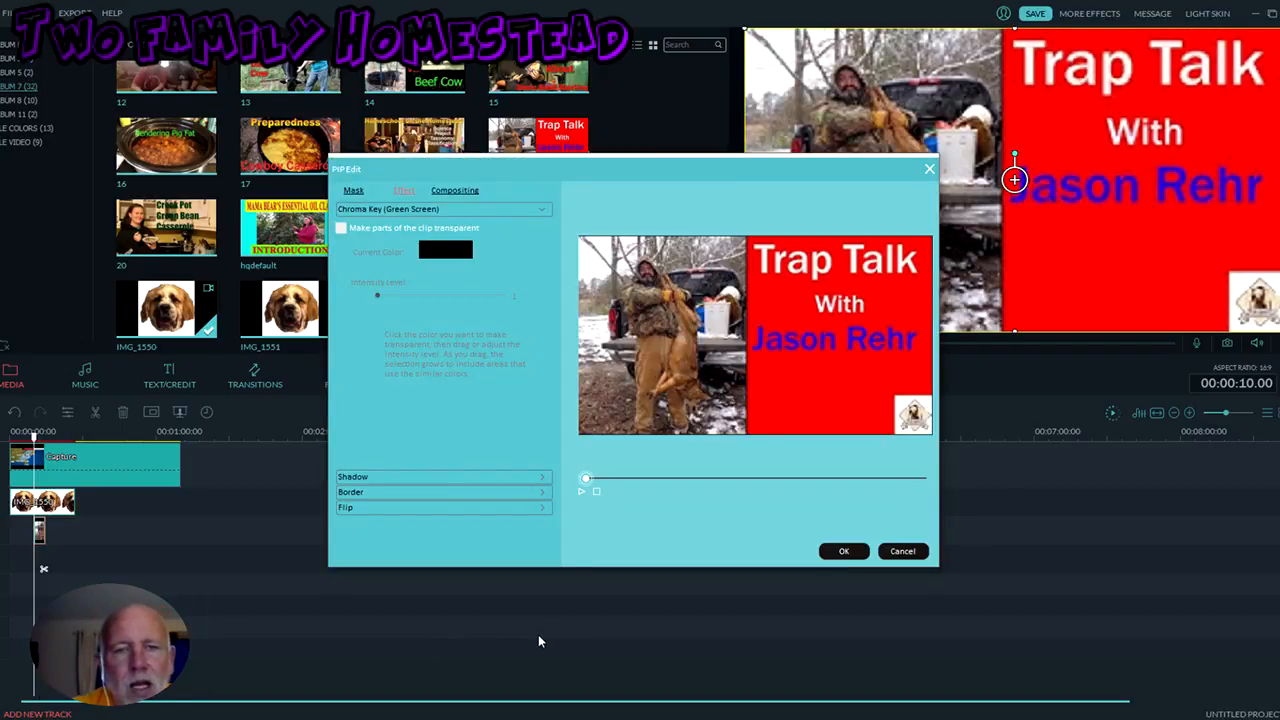
{"action": "left_click", "coordinate": [341, 229]}
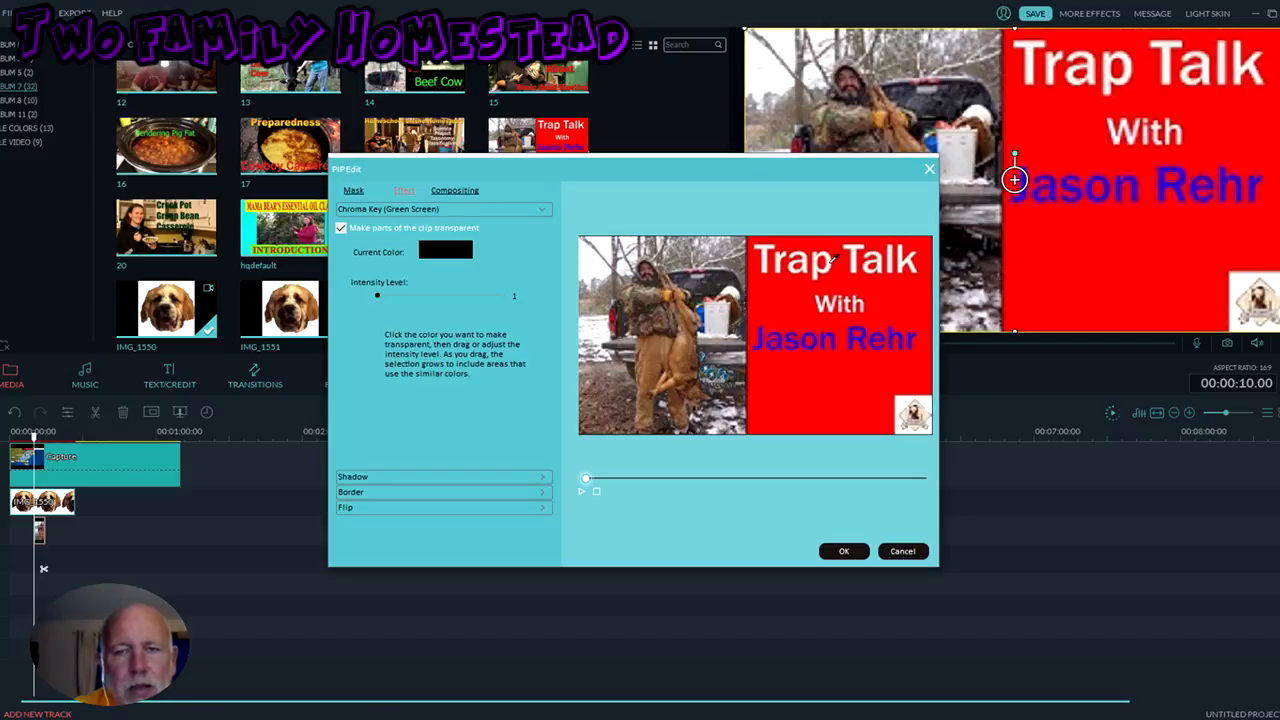
{"action": "left_click", "coordinate": [831, 262]}
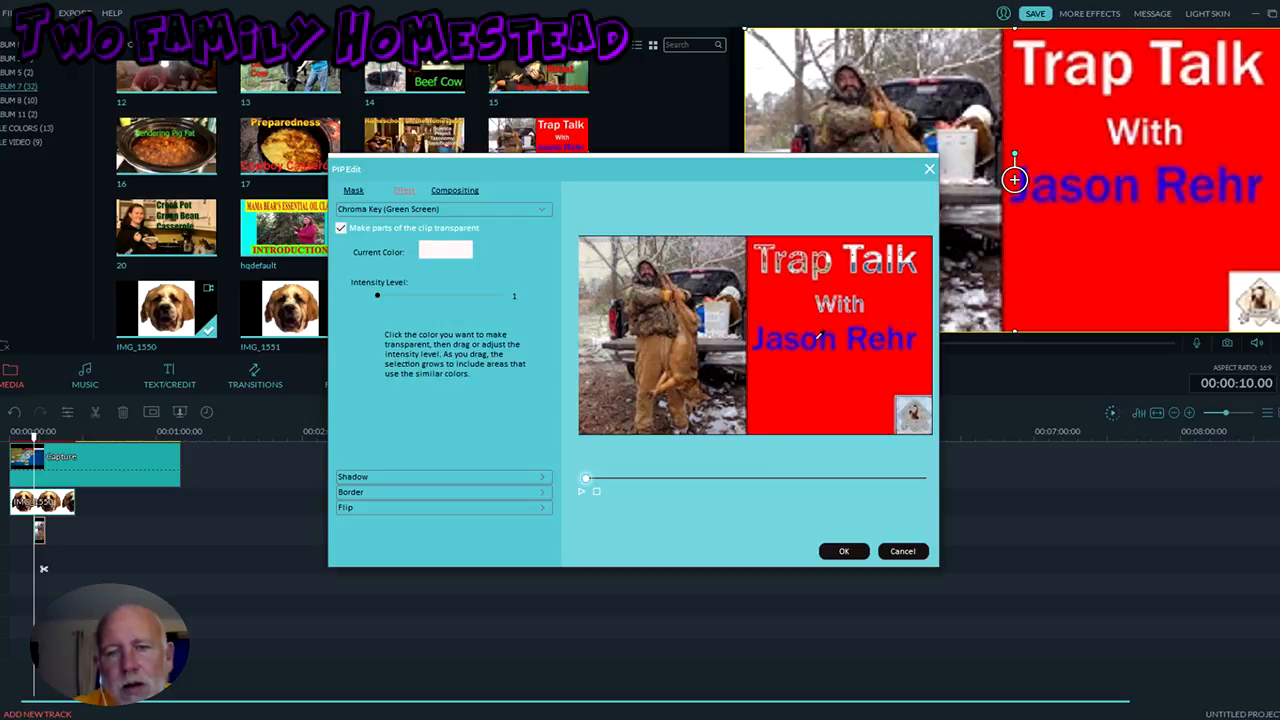
{"action": "left_click", "coordinate": [808, 399]}
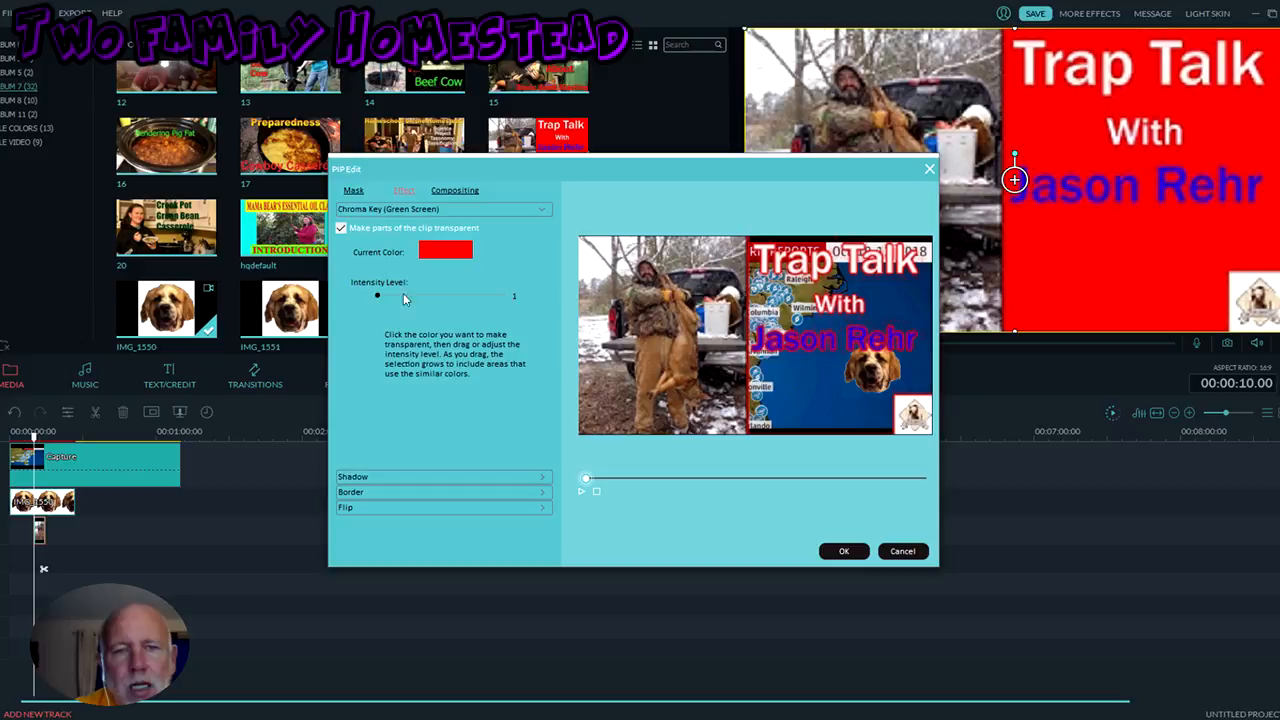
{"action": "mouse_move", "coordinate": [377, 298]}
{"action": "left_mouse_down"}
{"action": "mouse_move", "coordinate": [557, 294]}
{"action": "mouse_move", "coordinate": [347, 302]}
{"action": "mouse_move", "coordinate": [423, 294]}
{"action": "mouse_move", "coordinate": [385, 296]}
{"action": "left_mouse_up"}
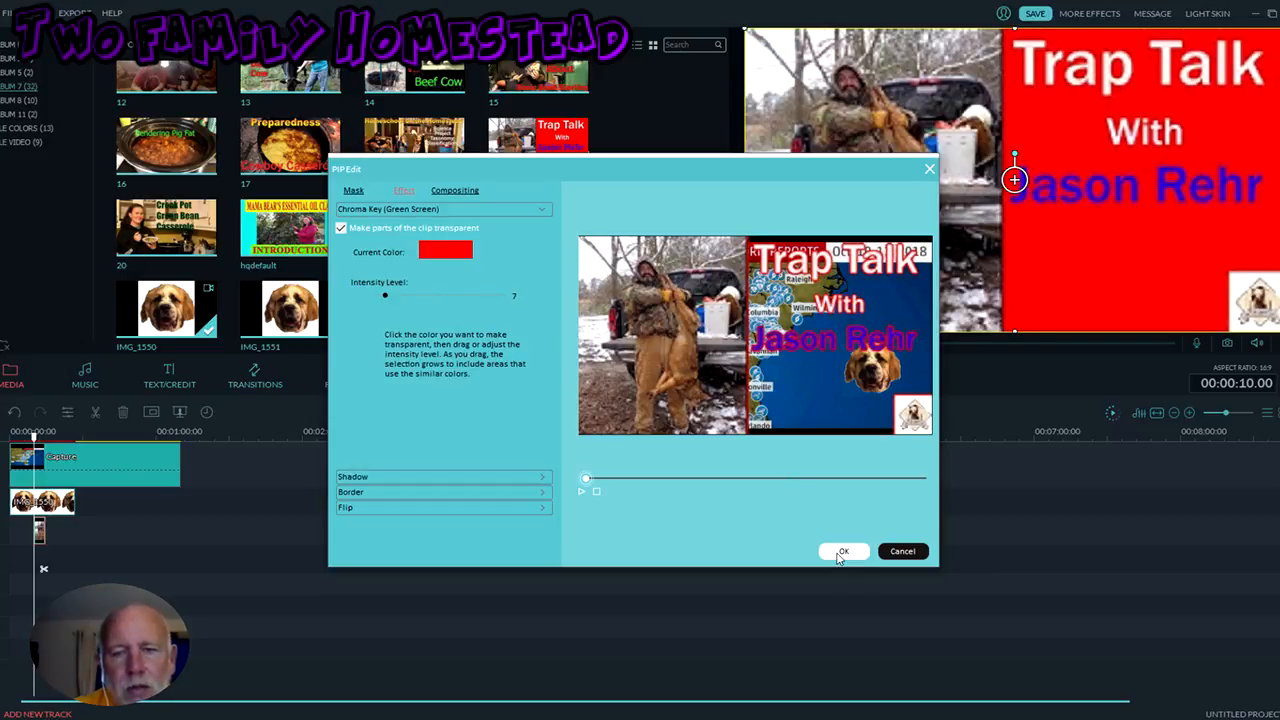
{"action": "left_click", "coordinate": [843, 551]}
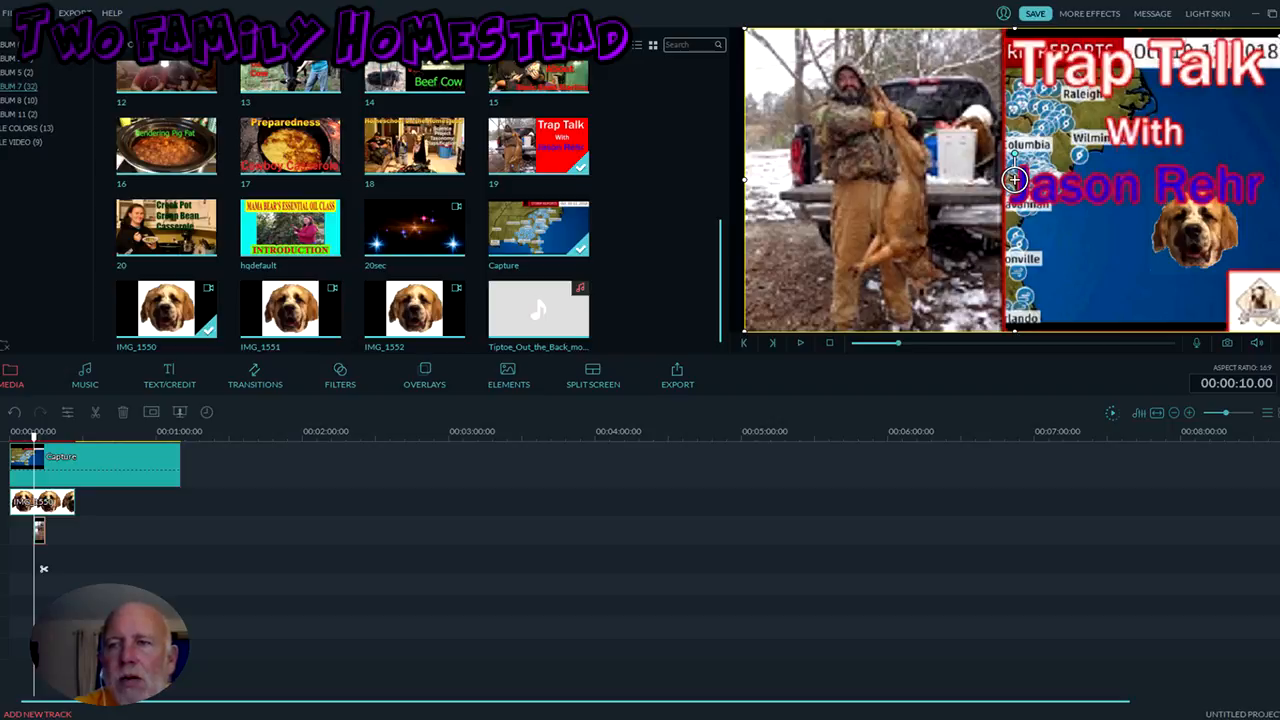
Step: Shrink the keyed Trap Talk image to roughly two thirds of the frame and move it over the map's eastern side
{"action": "left_click_drag", "start_coordinate": [1014, 180], "coordinate": [917, 234]}
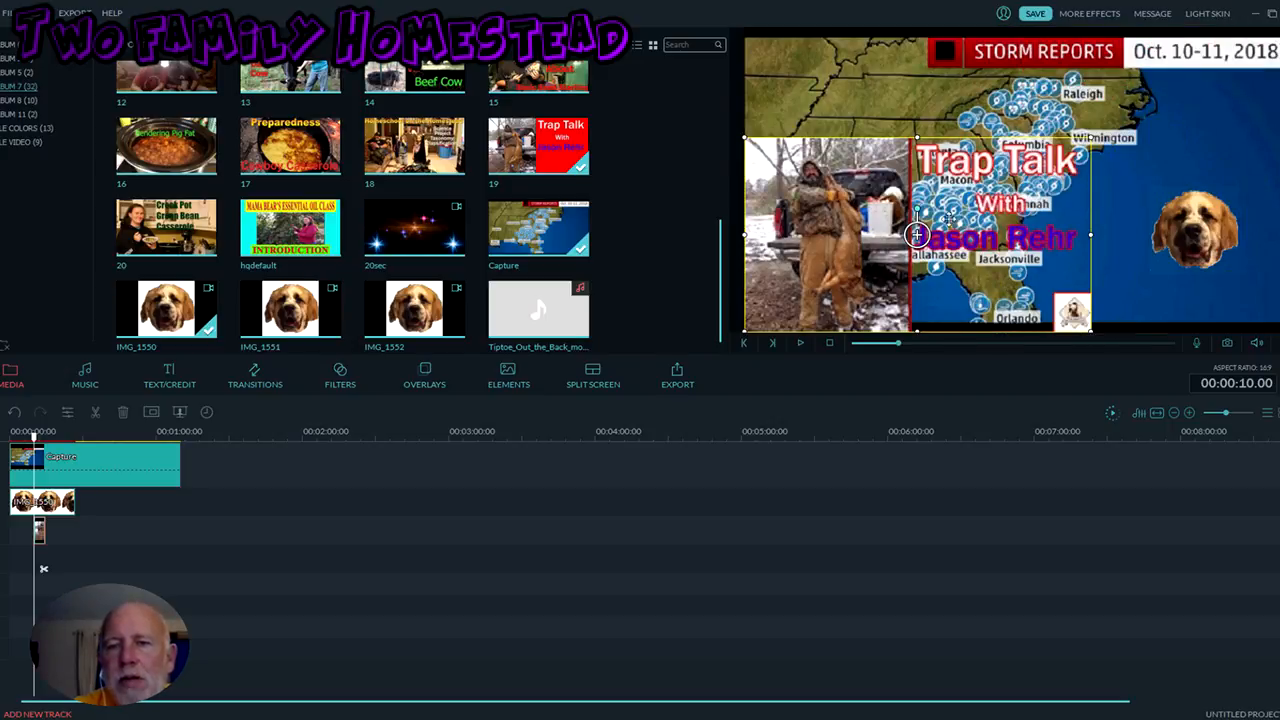
{"action": "left_click_drag", "start_coordinate": [917, 234], "coordinate": [1067, 181]}
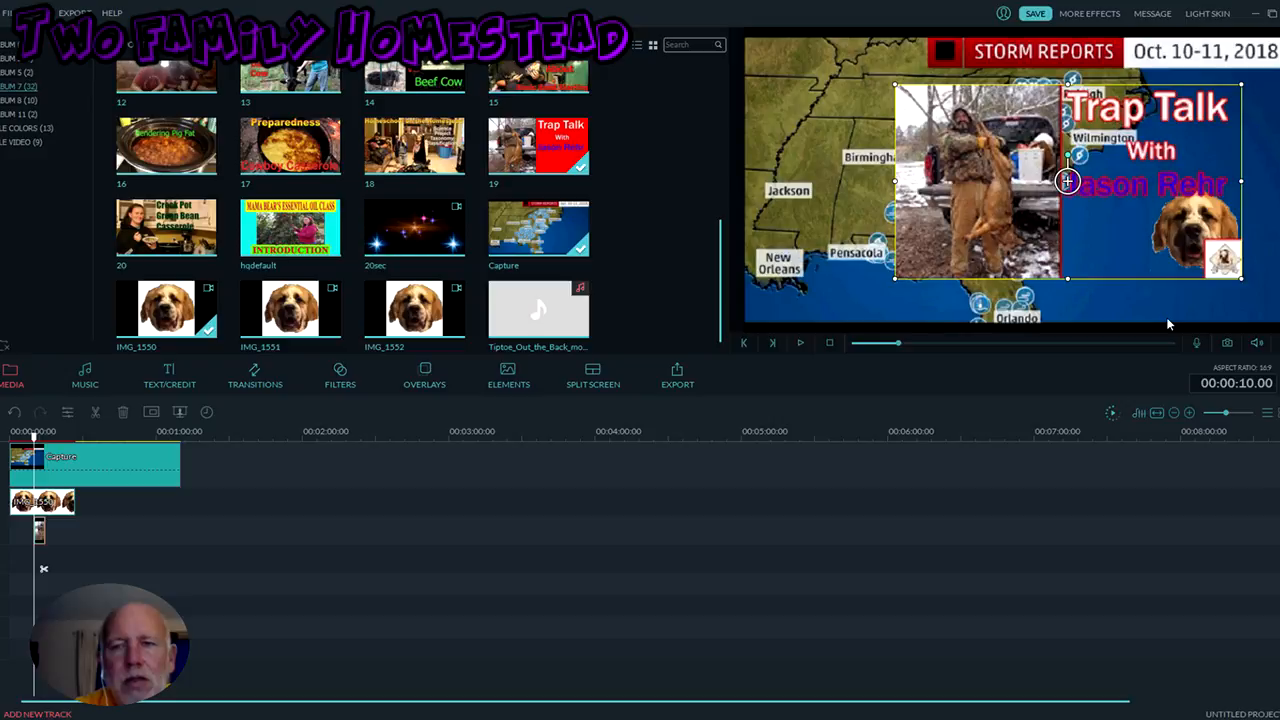
{"action": "left_click_drag", "start_coordinate": [1067, 181], "coordinate": [1088, 202]}
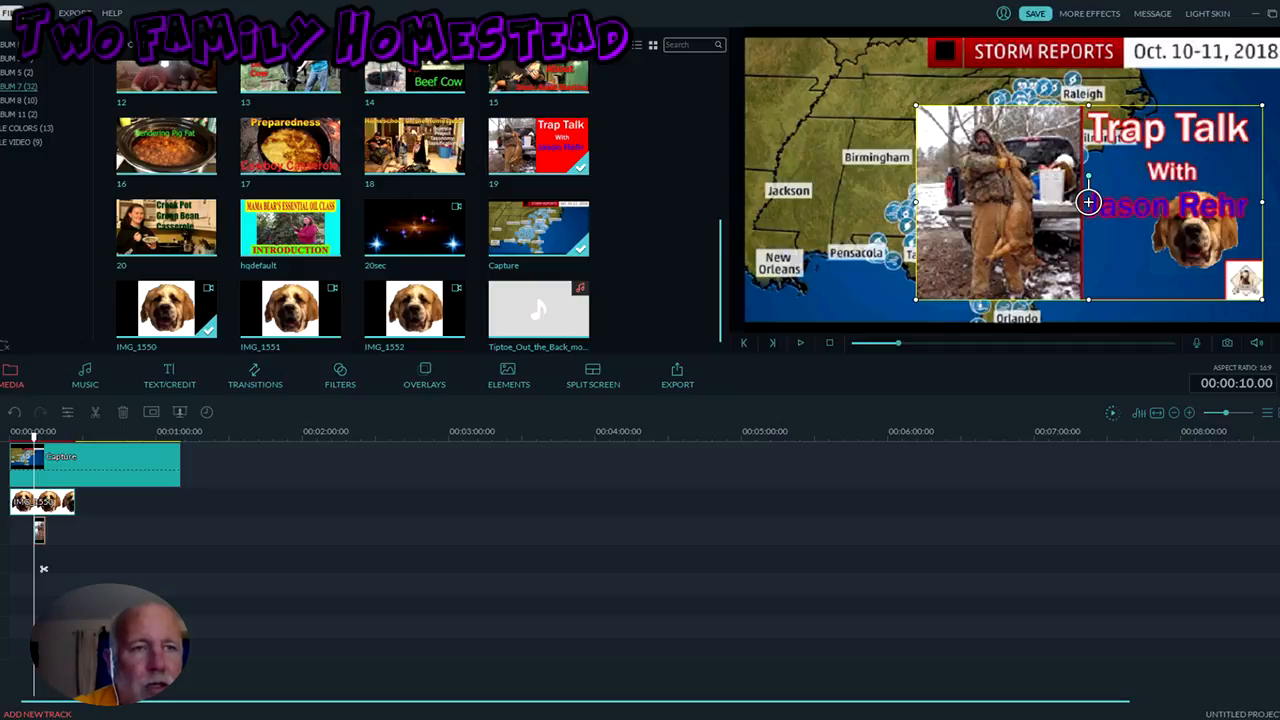
Step: Open the recent bbh project without saving changes to the current one, and show the beginning of its media library
{"action": "left_click", "coordinate": [12, 12]}
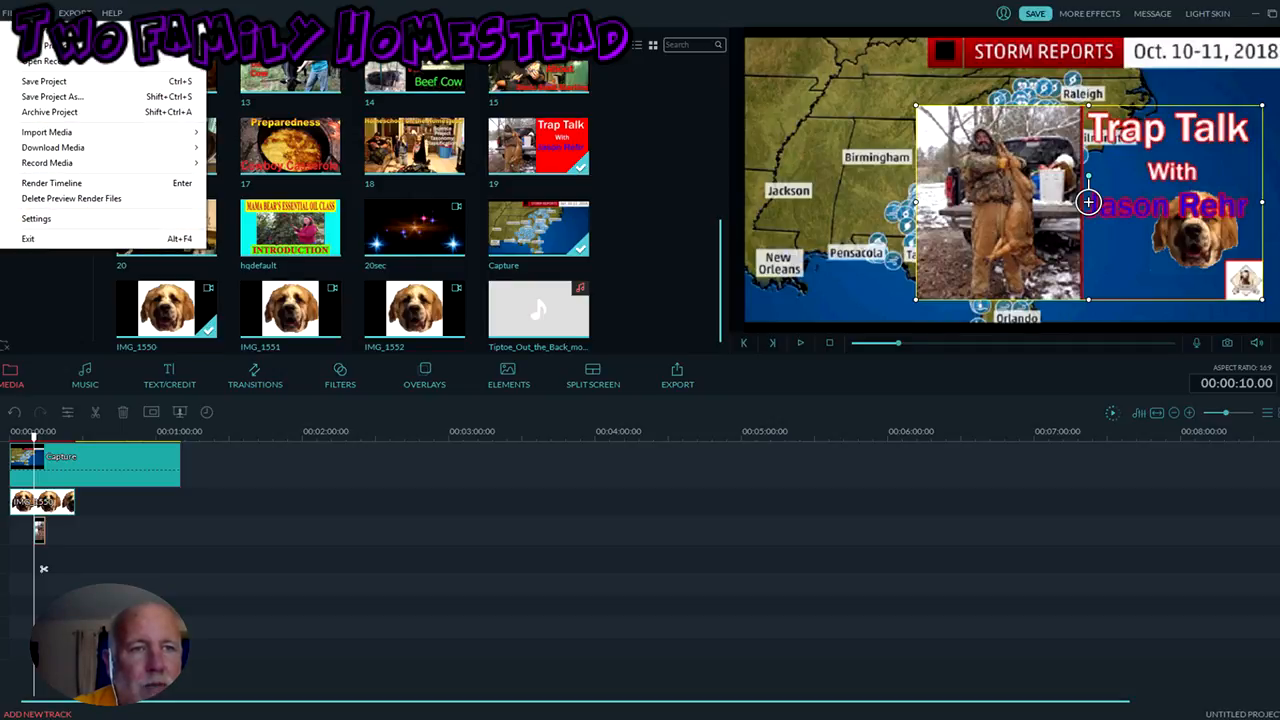
{"action": "mouse_move", "coordinate": [50, 63]}
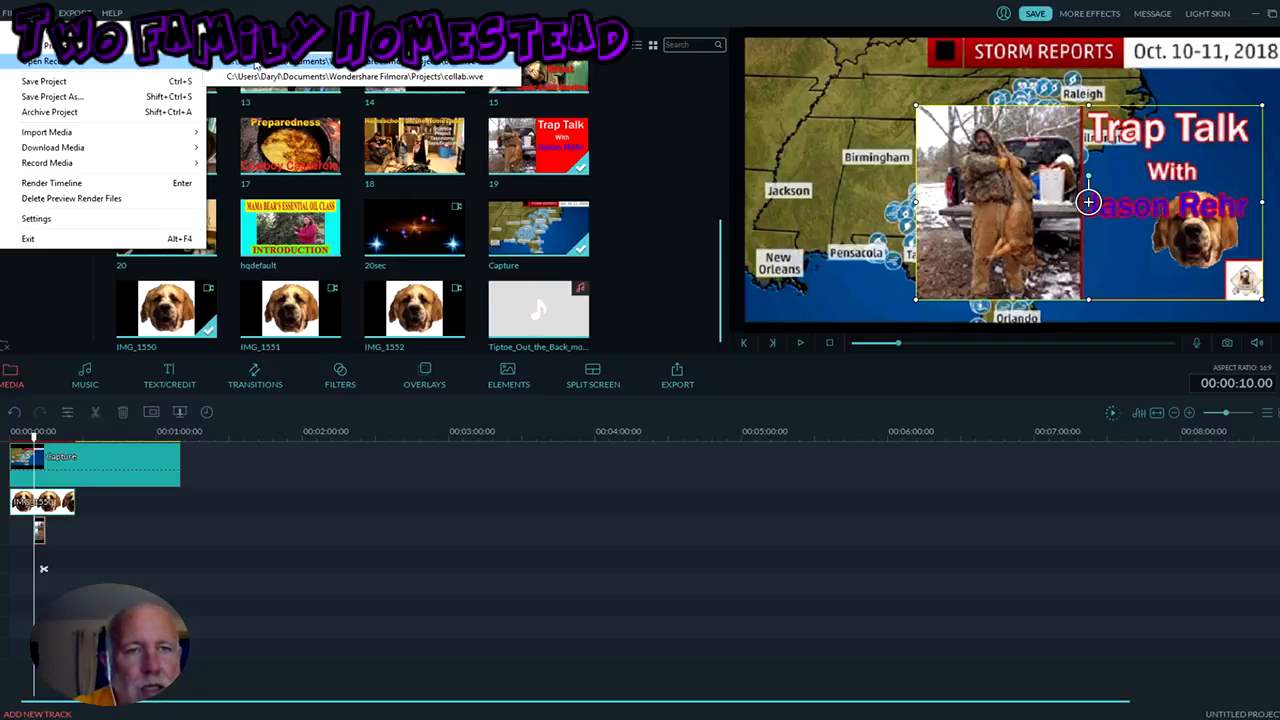
{"action": "left_click", "coordinate": [255, 65]}
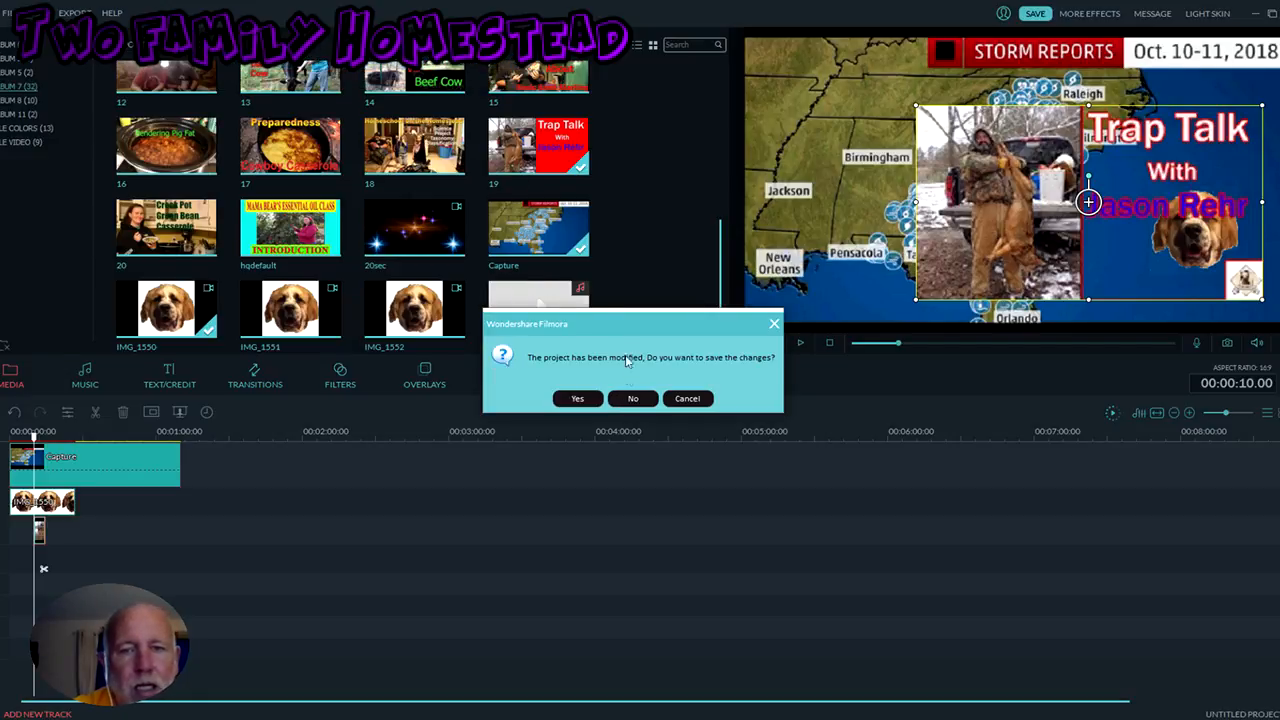
{"action": "left_click", "coordinate": [634, 399]}
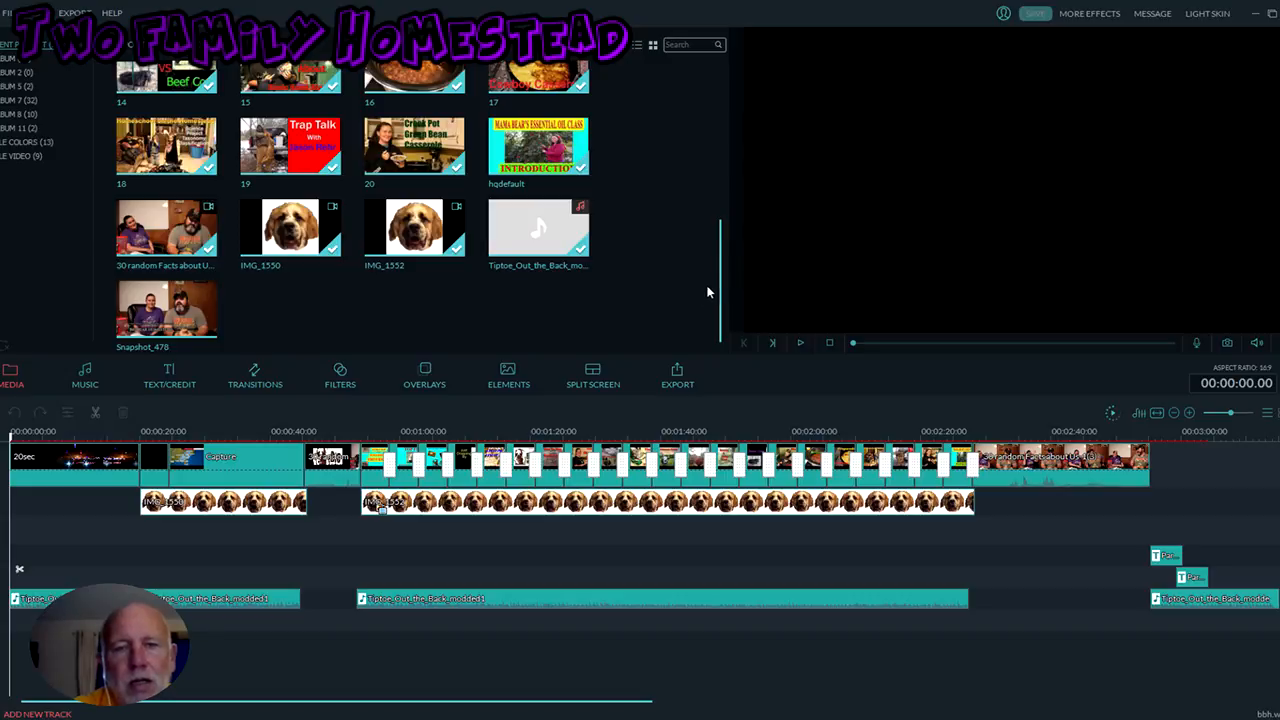
{"action": "left_click_drag", "start_coordinate": [720, 266], "coordinate": [723, 93]}
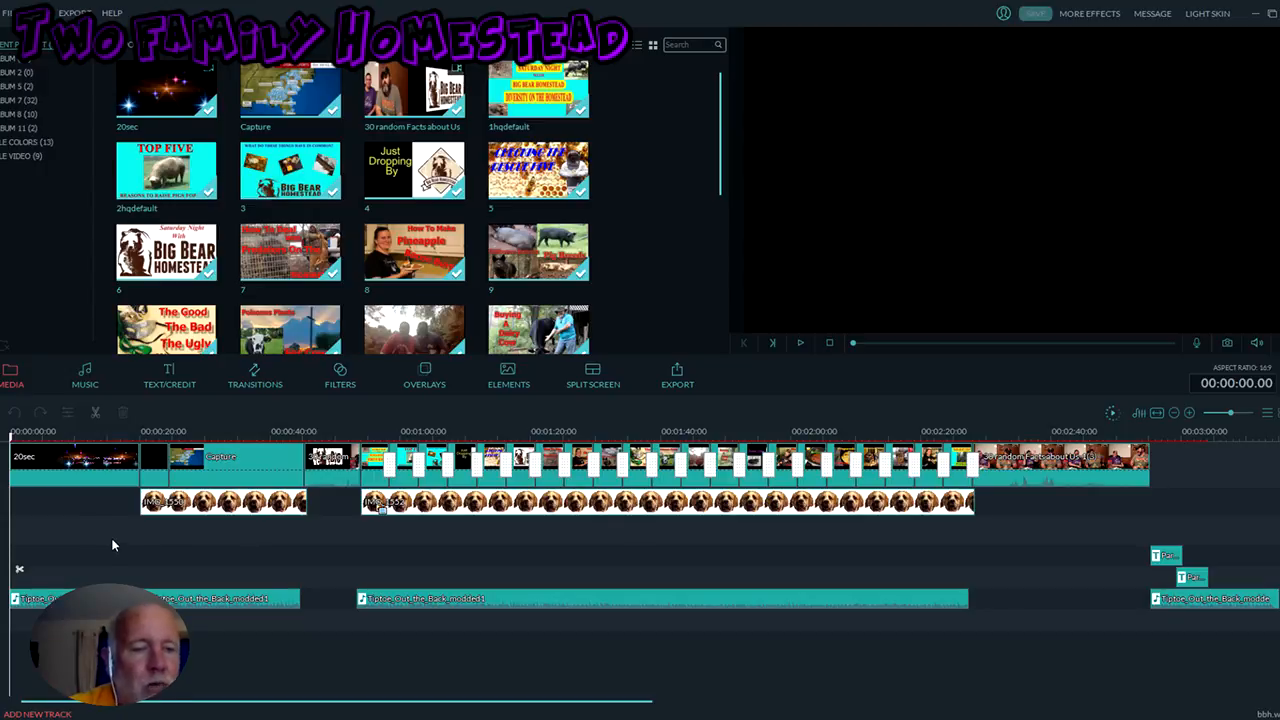
Step: Preview the opening 20sec clip from the beginning and return the playhead to the project's start
{"action": "left_click", "coordinate": [78, 466]}
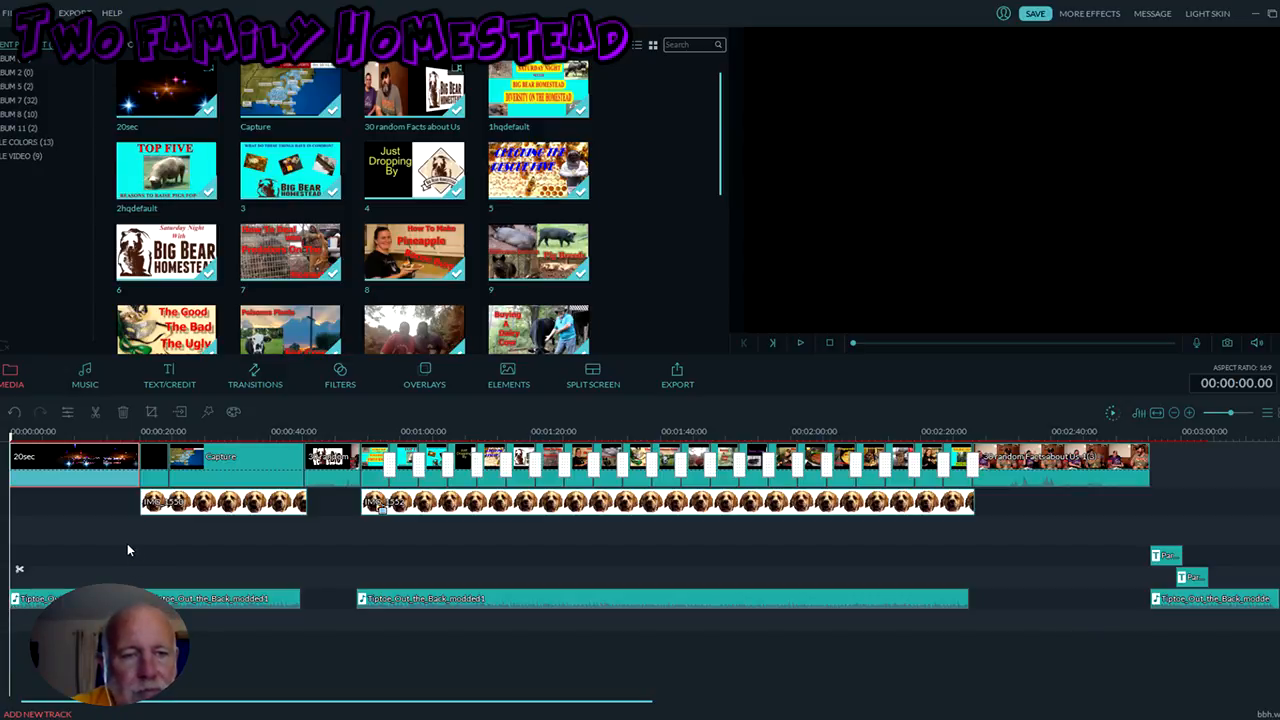
{"action": "left_click", "coordinate": [801, 342]}
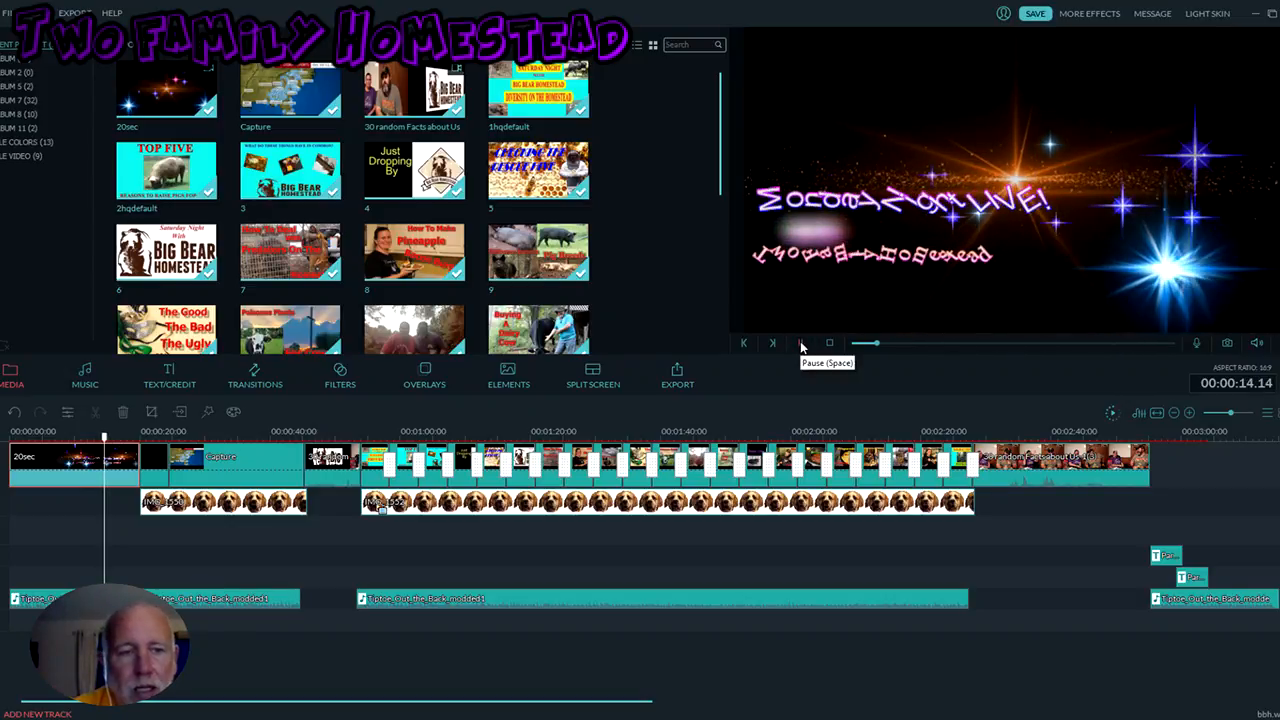
{"action": "left_click", "coordinate": [802, 346]}
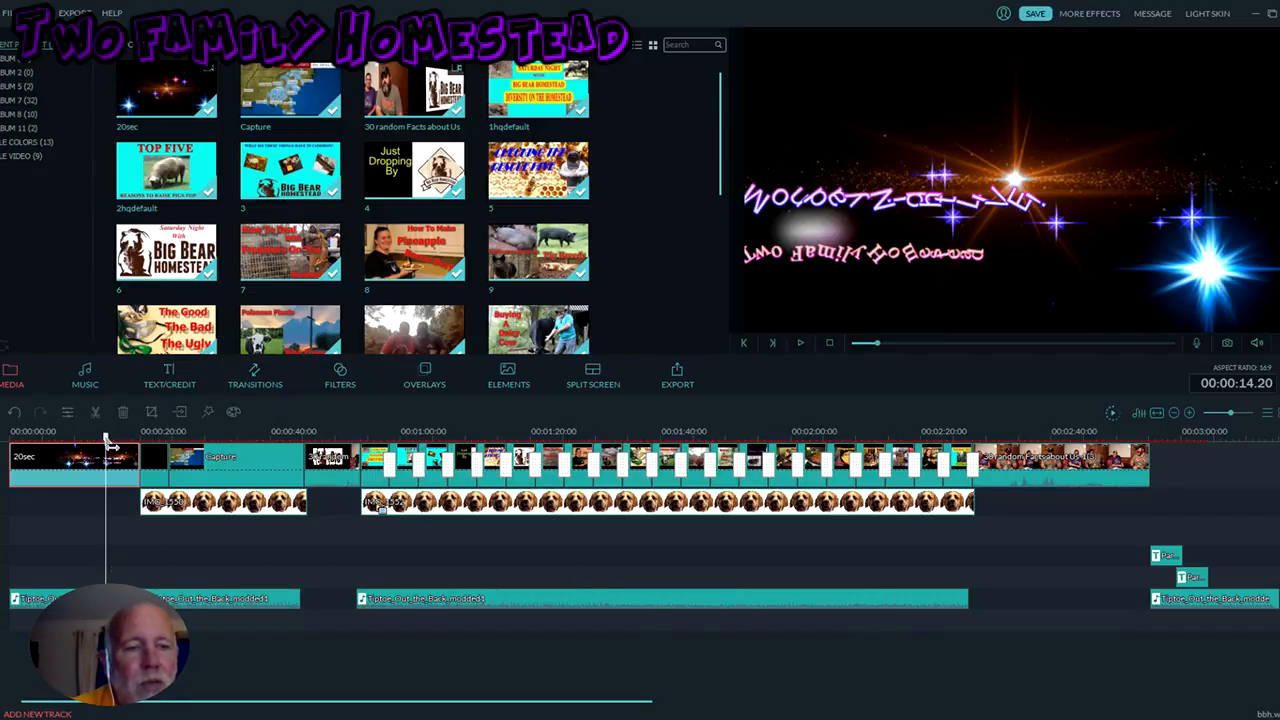
{"action": "left_click_drag", "start_coordinate": [108, 440], "coordinate": [10, 440]}
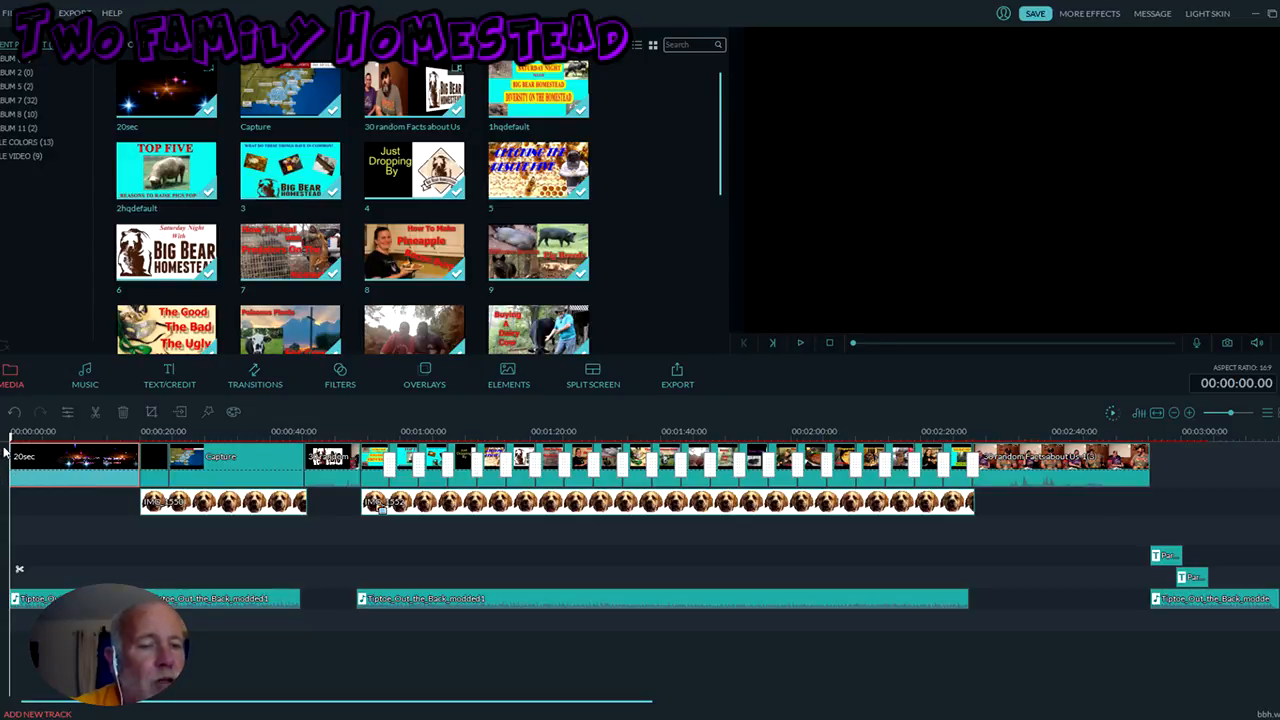
Step: Try detaching the audio from the 20sec clip, and undo the detachment
{"action": "right_click", "coordinate": [60, 467]}
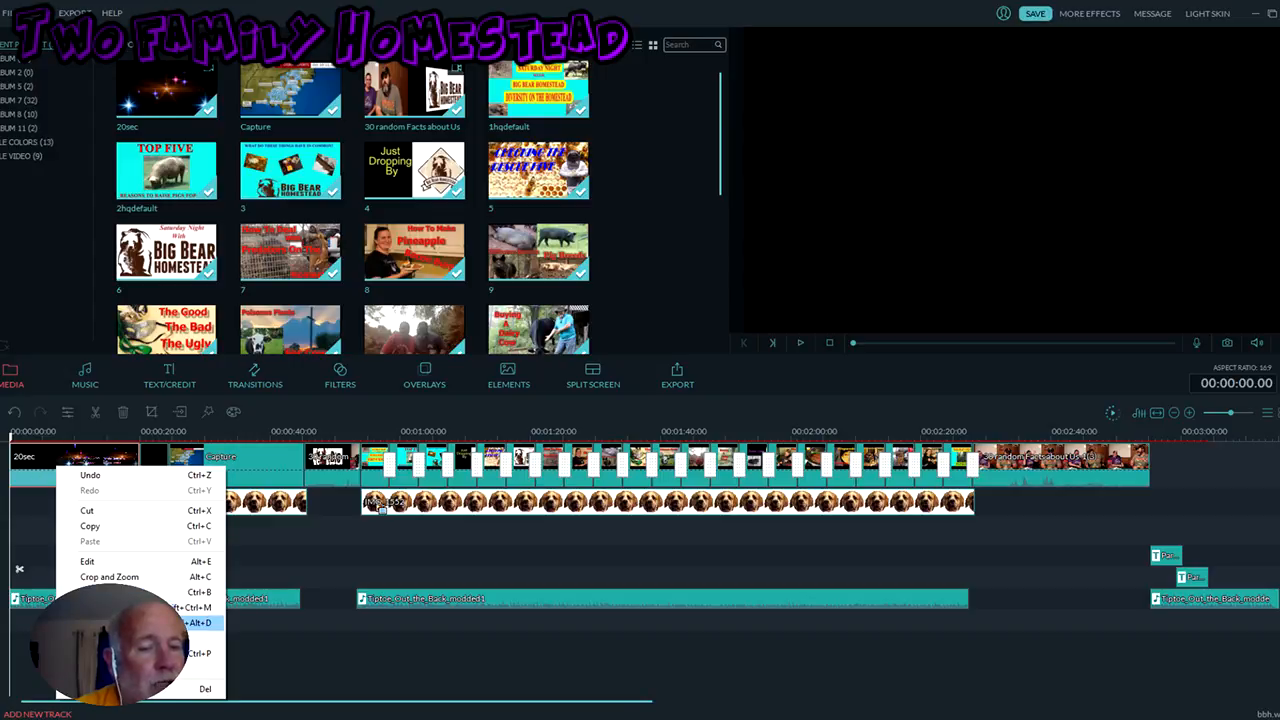
{"action": "left_click", "coordinate": [140, 622]}
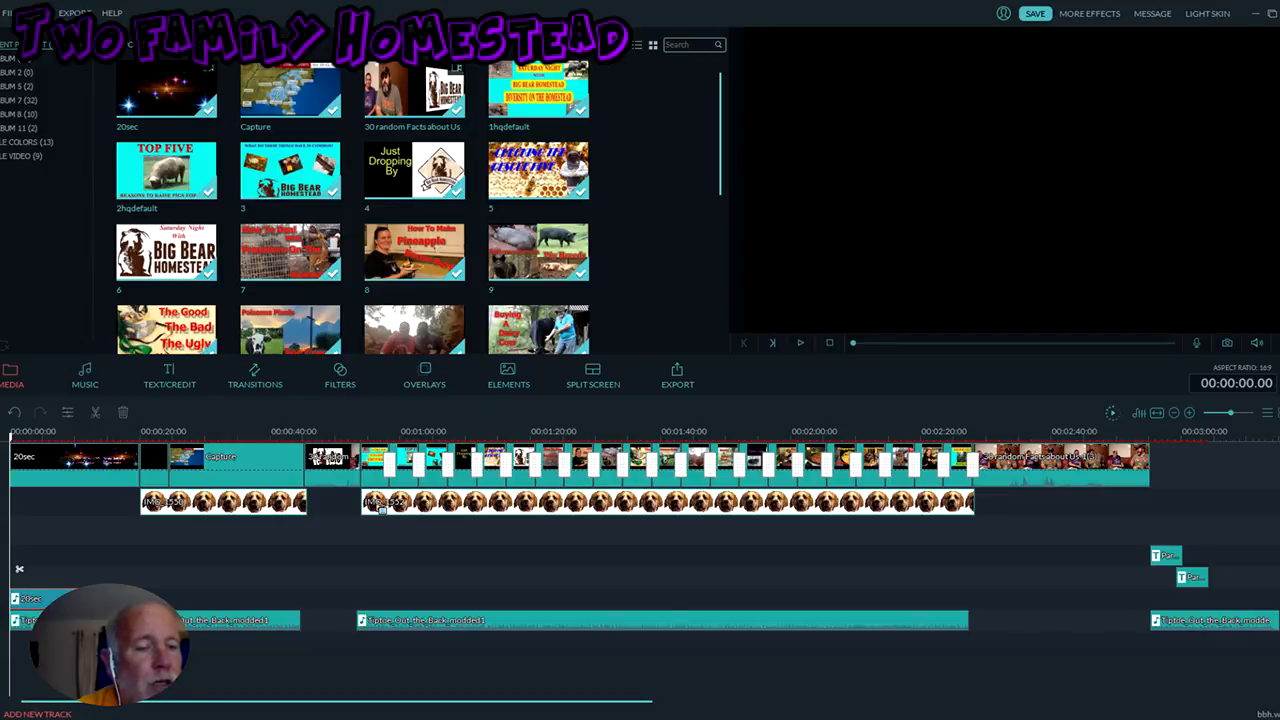
{"action": "left_click", "coordinate": [14, 413]}
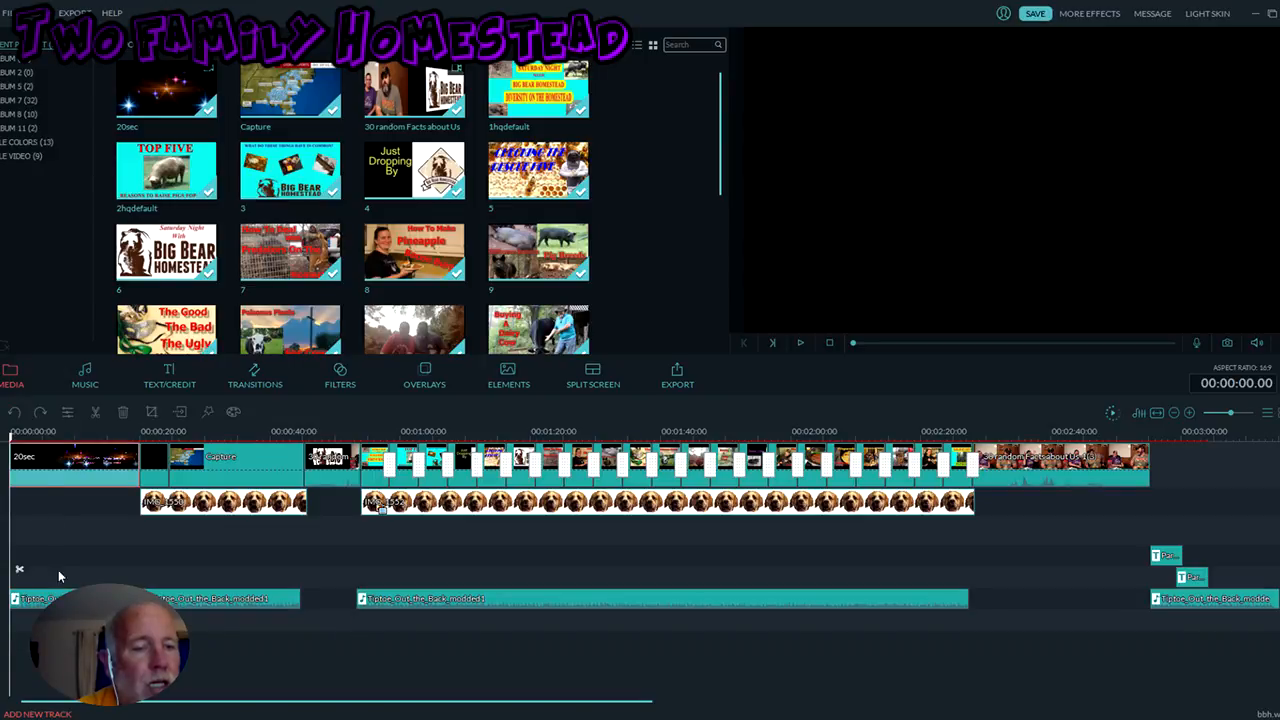
{"action": "right_click", "coordinate": [67, 466]}
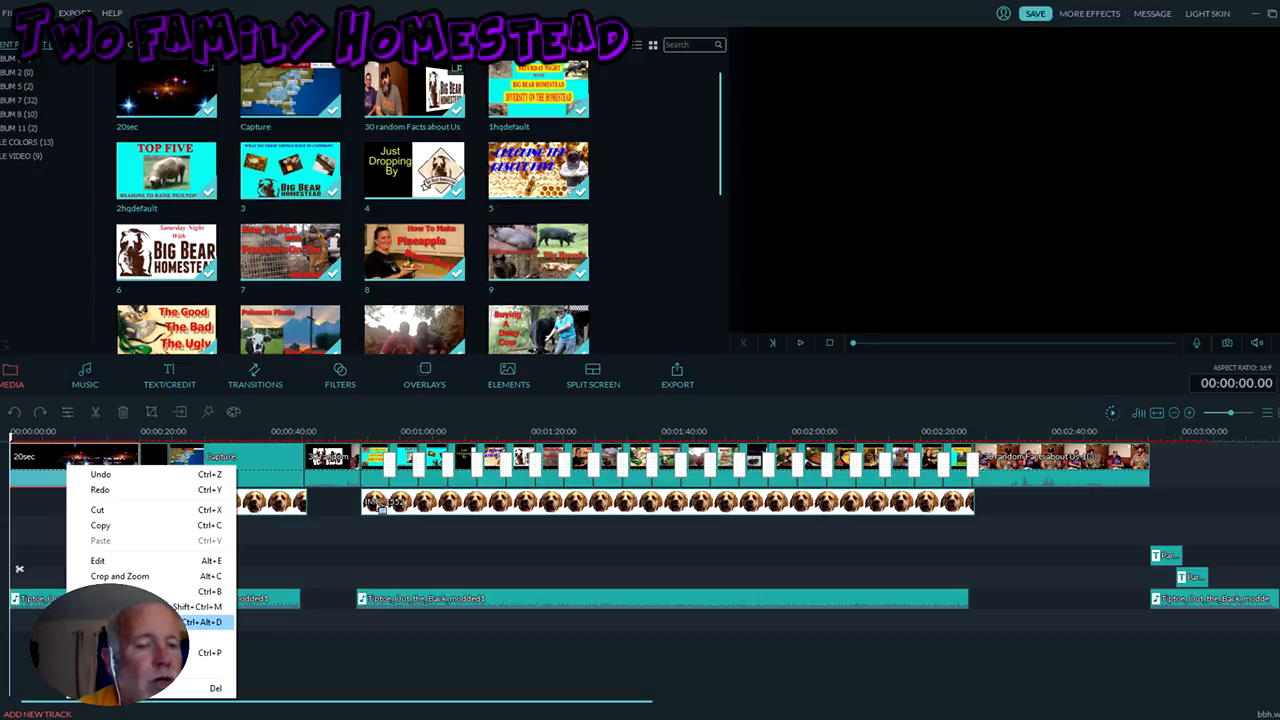
{"action": "left_click", "coordinate": [38, 523]}
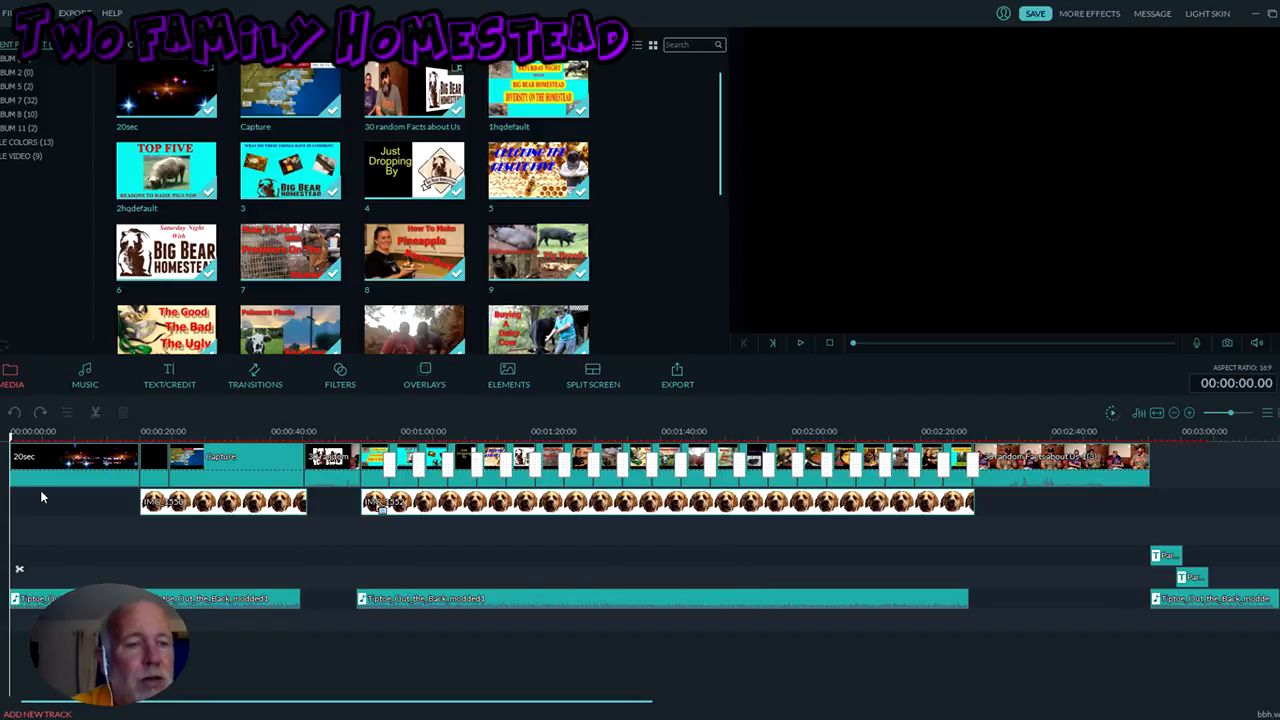
Step: Examine the black clip at 20 seconds, the sample colors, and the media stored in Album 7
{"action": "left_click", "coordinate": [157, 474]}
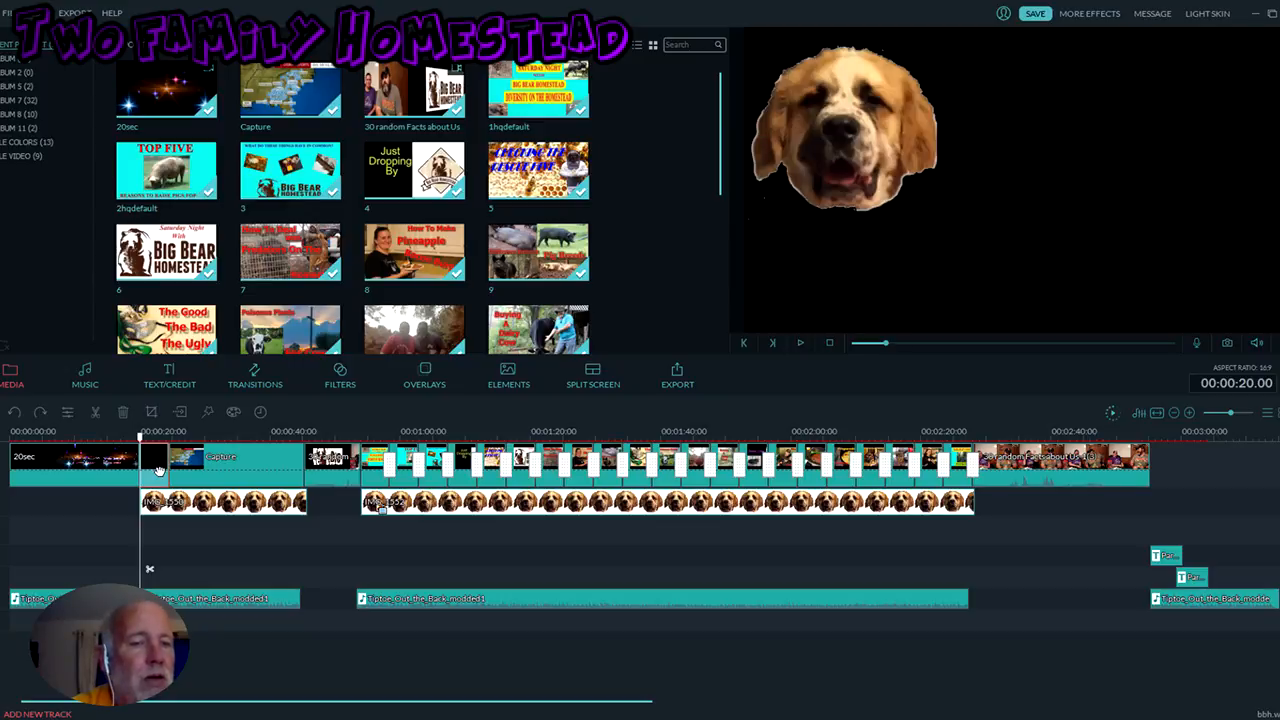
{"action": "left_click", "coordinate": [38, 142]}
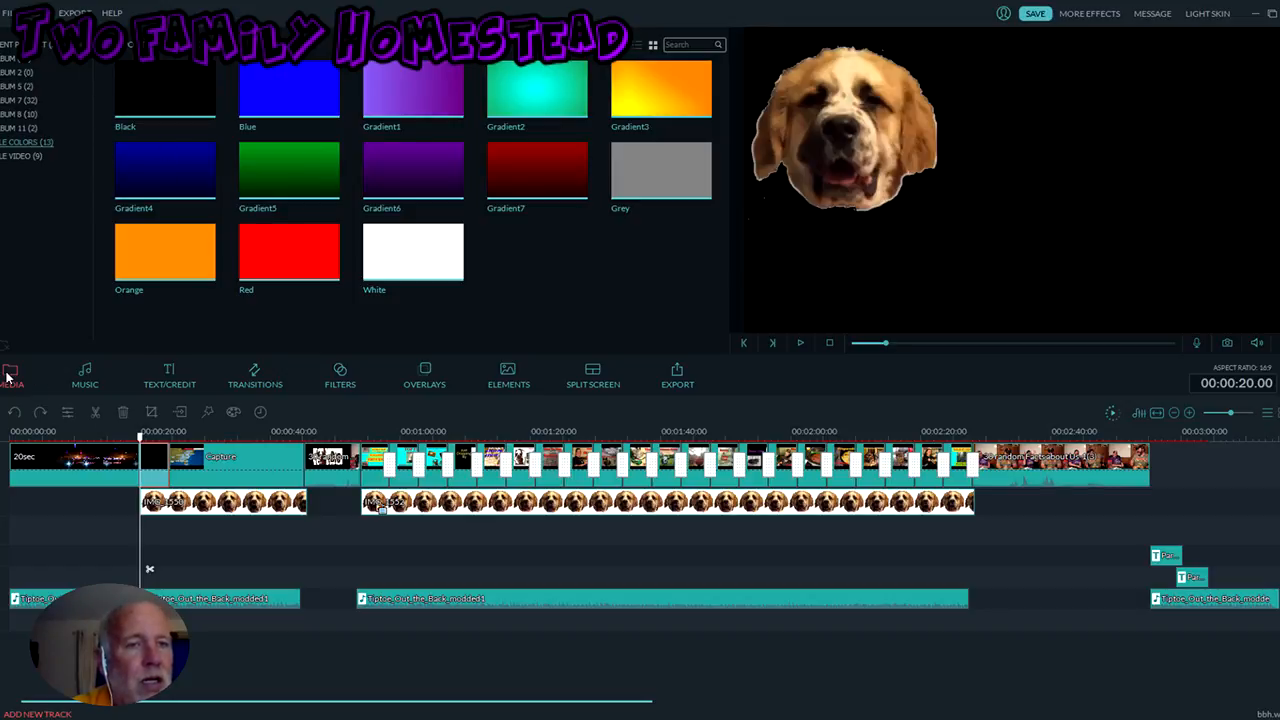
{"action": "left_click", "coordinate": [16, 101]}
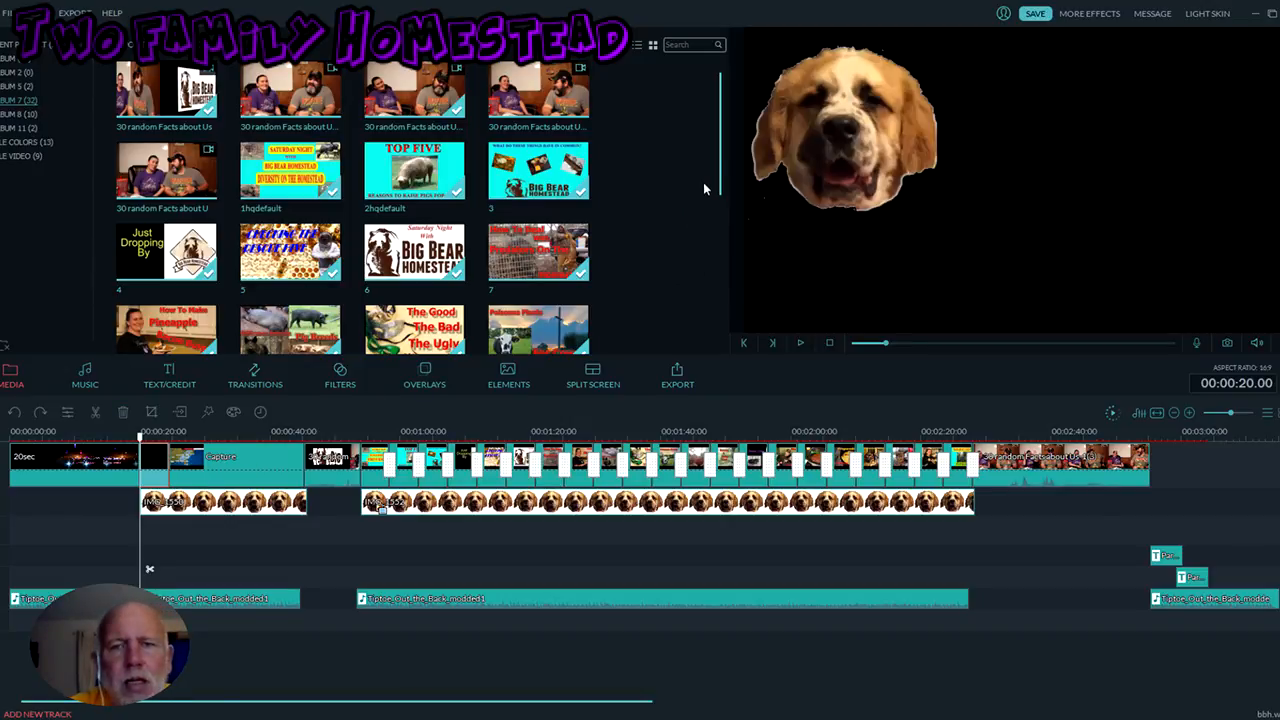
{"action": "left_click_drag", "start_coordinate": [719, 155], "coordinate": [710, 289]}
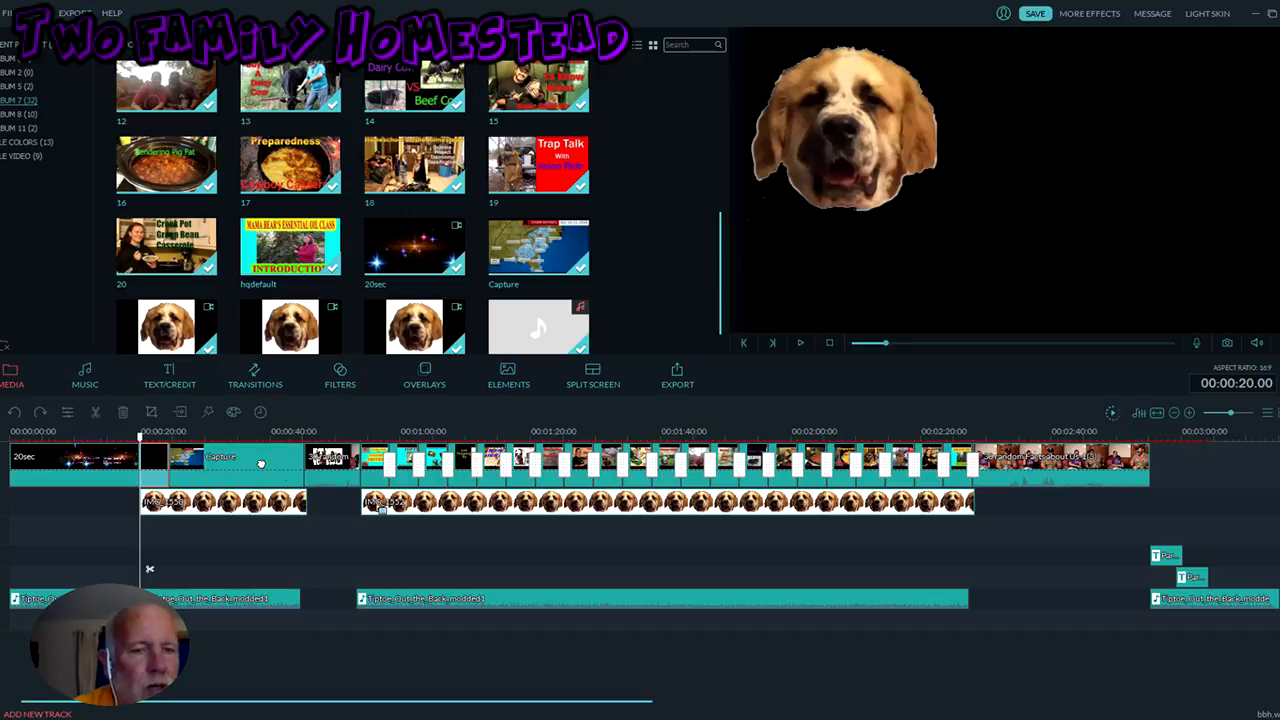
Step: Preview the timeline from about 43 seconds, through the end of the Capture map clip into the 30 random Facts clip
{"action": "left_click_drag", "start_coordinate": [260, 463], "coordinate": [257, 462]}
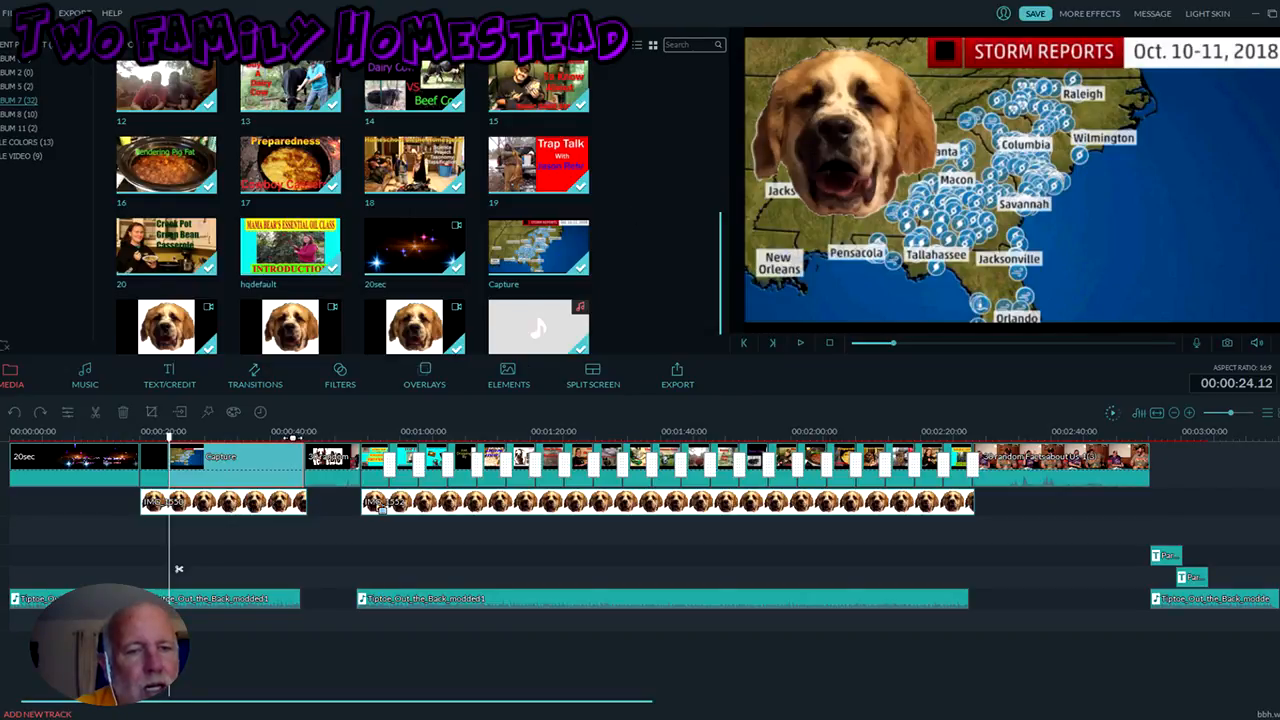
{"action": "left_click", "coordinate": [293, 437]}
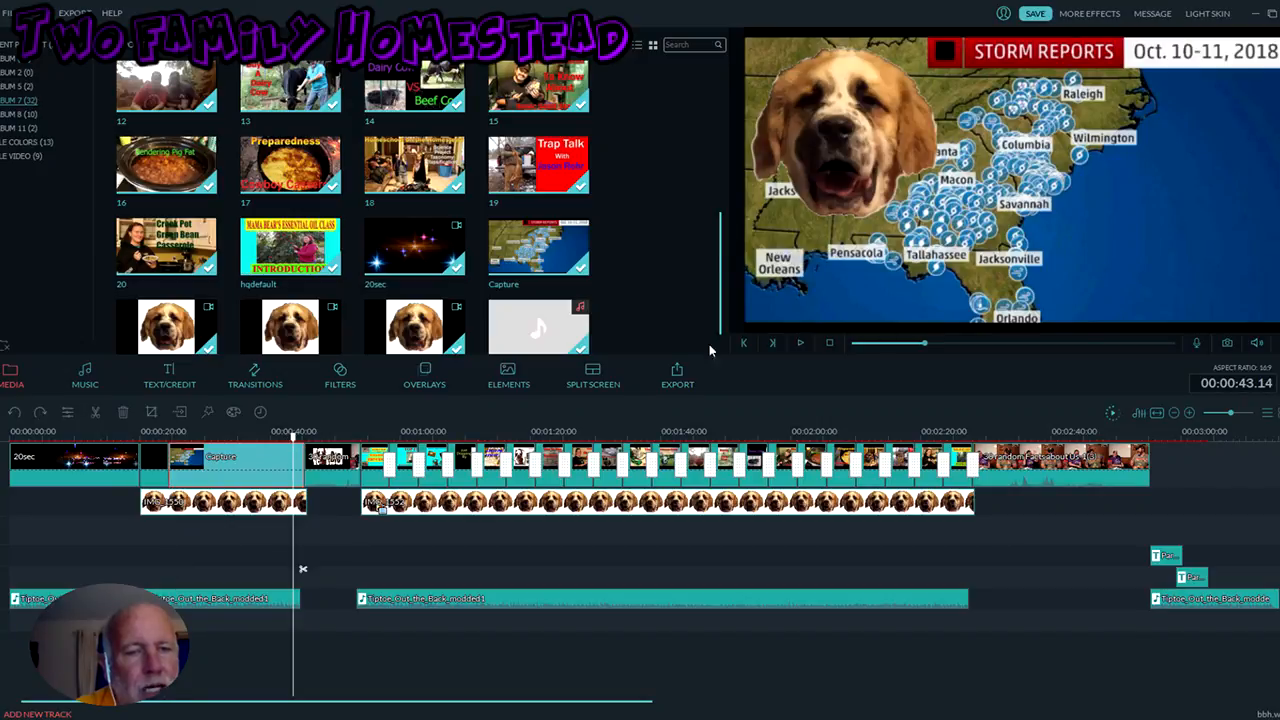
{"action": "left_click", "coordinate": [800, 343]}
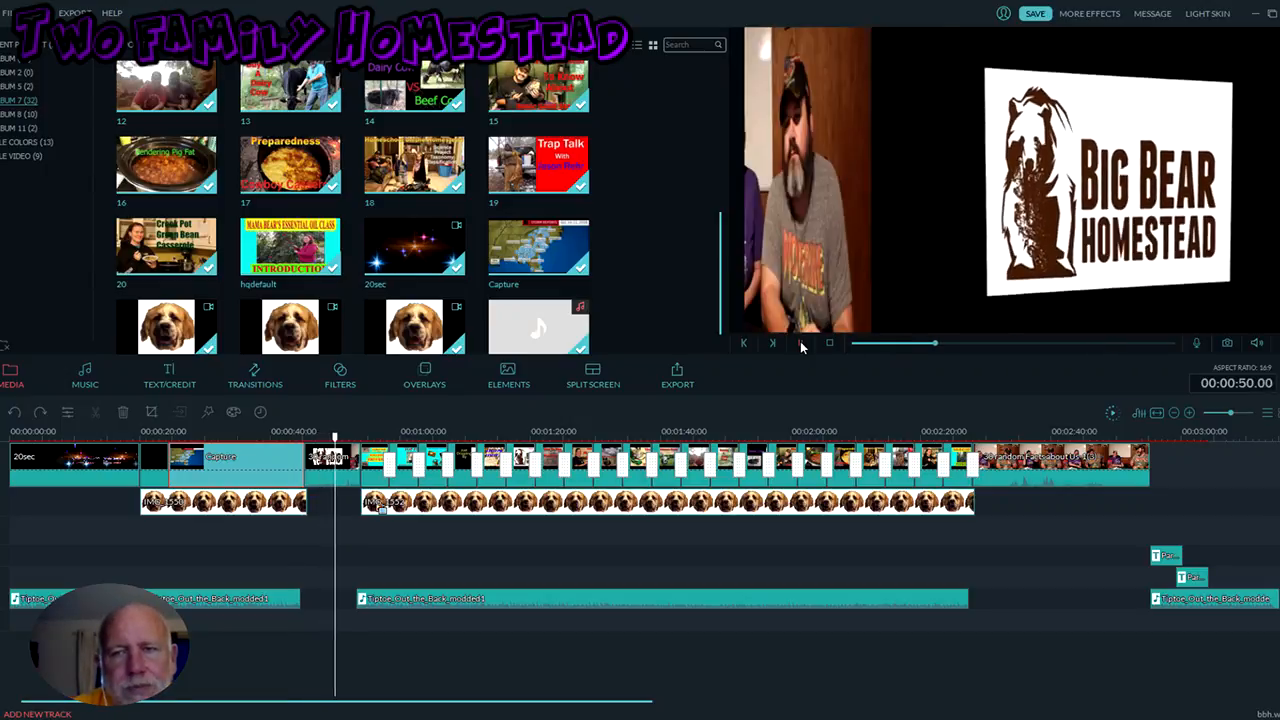
{"action": "left_click", "coordinate": [801, 343]}
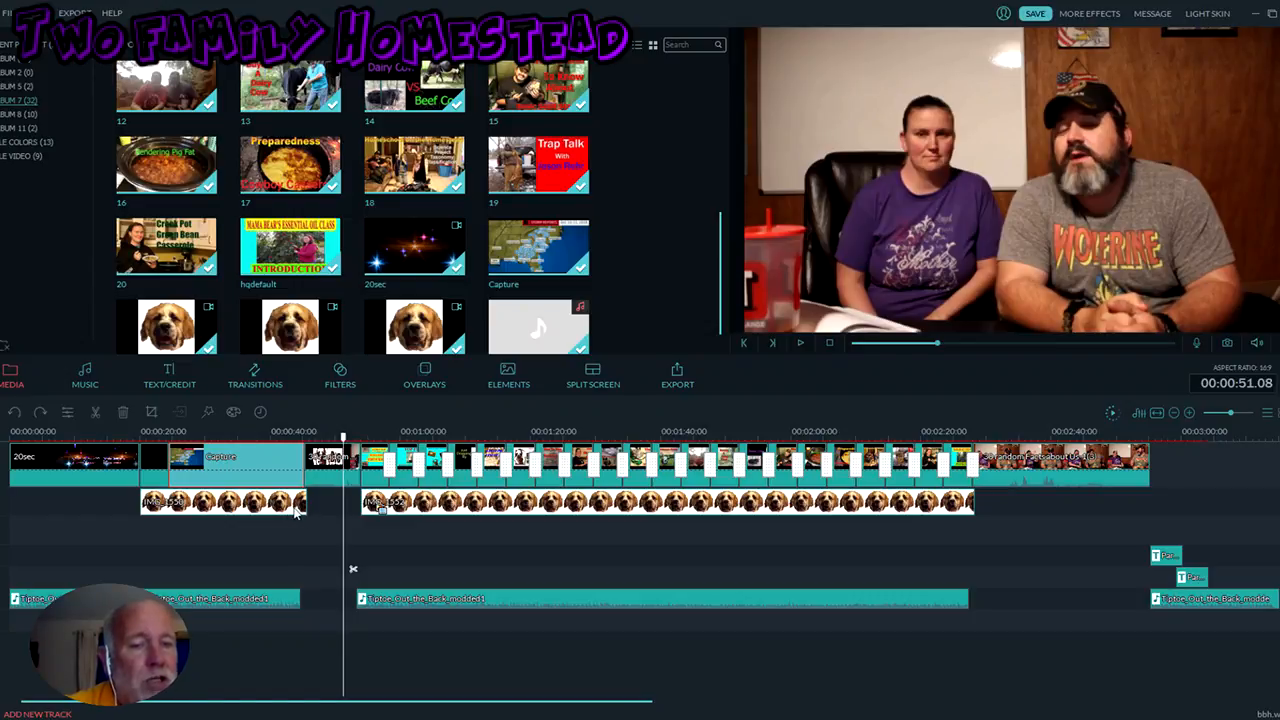
Step: Replay the 30 random Facts clip from its start near 45 seconds and return the playhead there
{"action": "left_click_drag", "start_coordinate": [343, 438], "coordinate": [302, 437]}
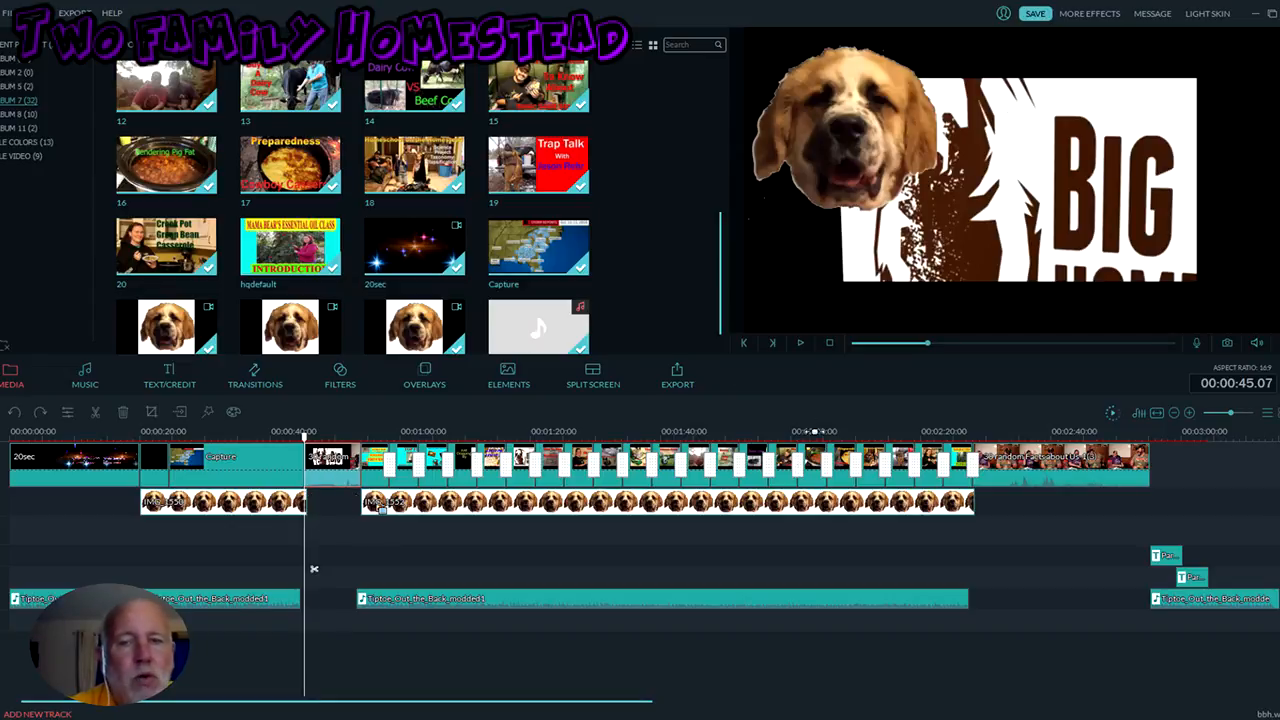
{"action": "left_click", "coordinate": [800, 343]}
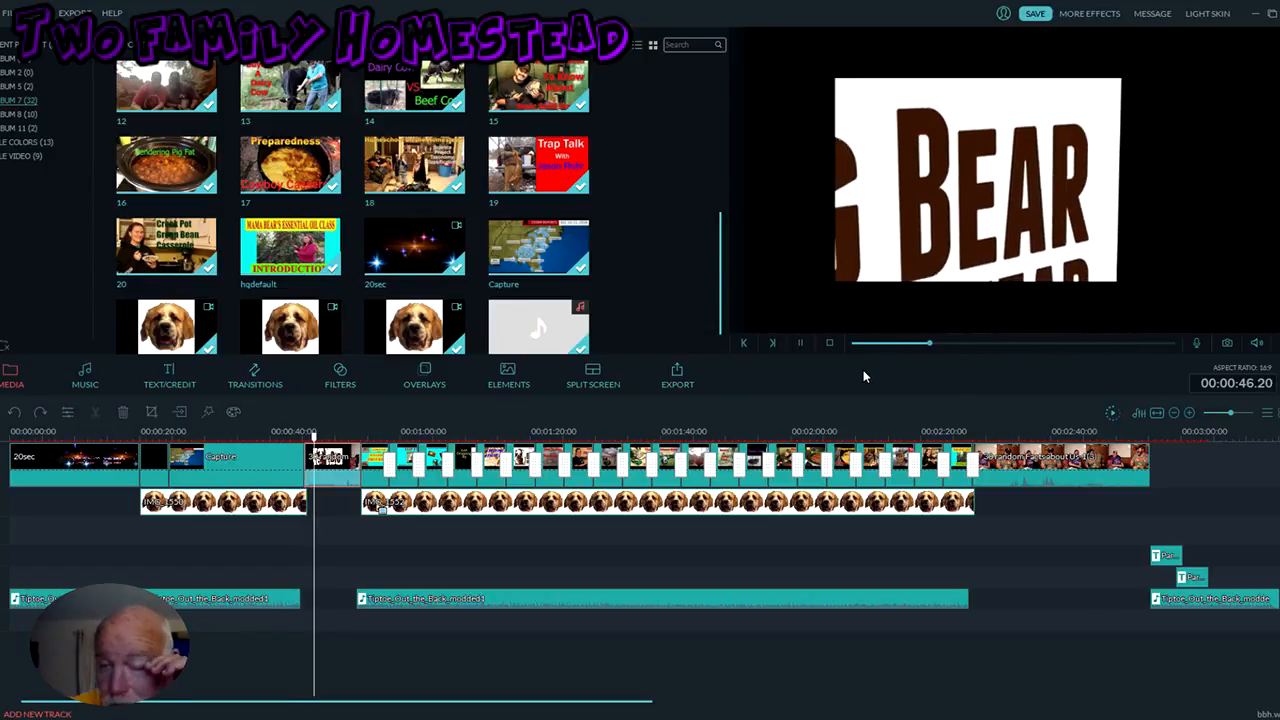
{"action": "left_click", "coordinate": [802, 345]}
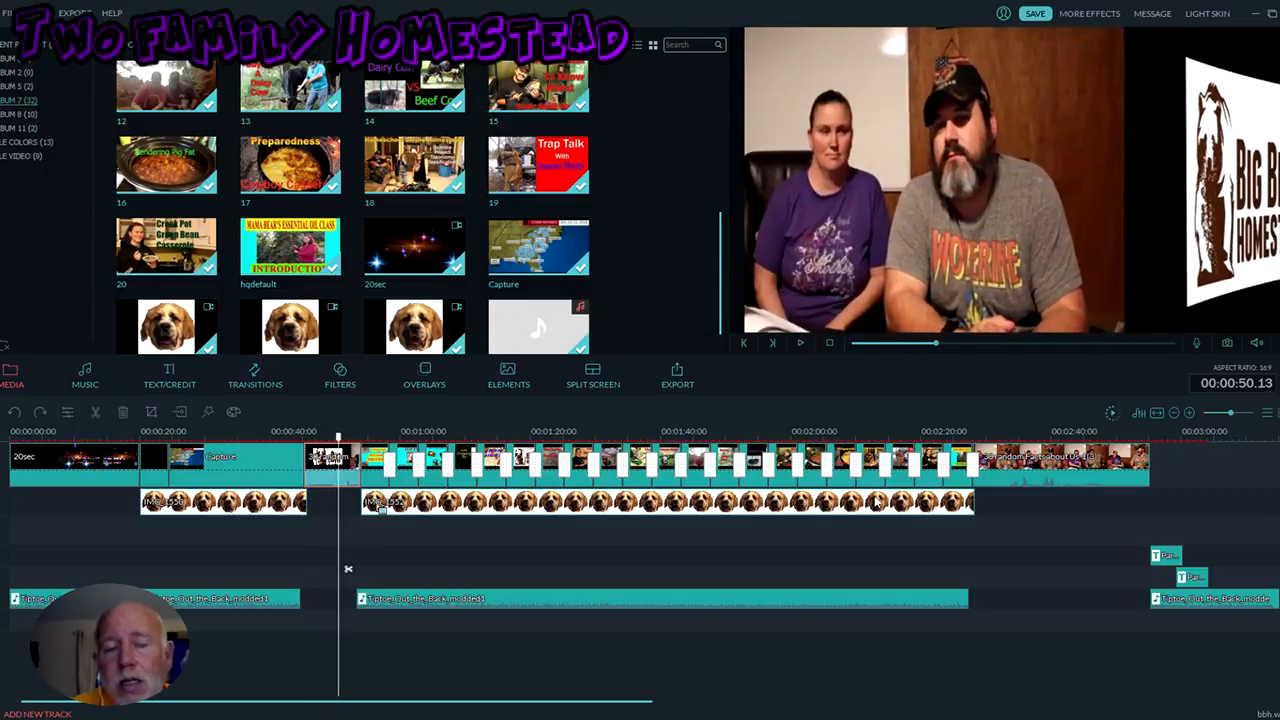
{"action": "left_click_drag", "start_coordinate": [338, 437], "coordinate": [305, 437]}
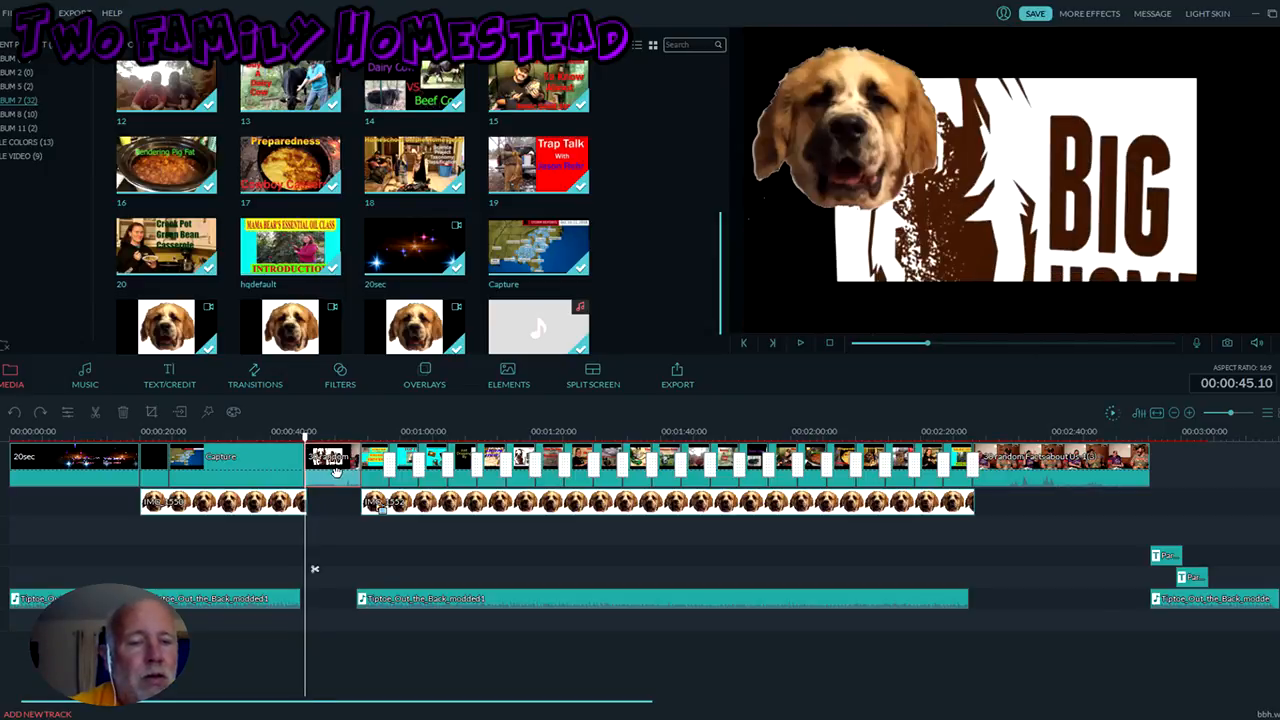
Step: Try playing the 30 random Facts clip muted, and turn its mute off again
{"action": "right_click", "coordinate": [336, 471]}
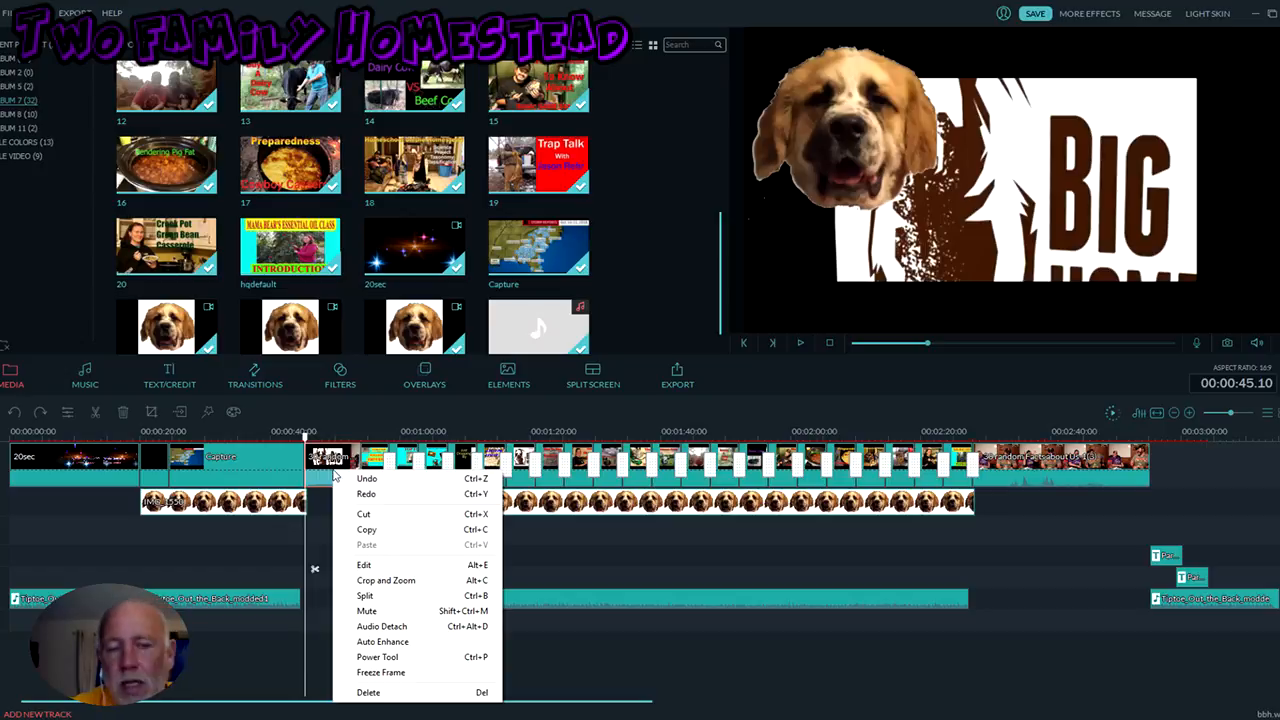
{"action": "left_click", "coordinate": [399, 613]}
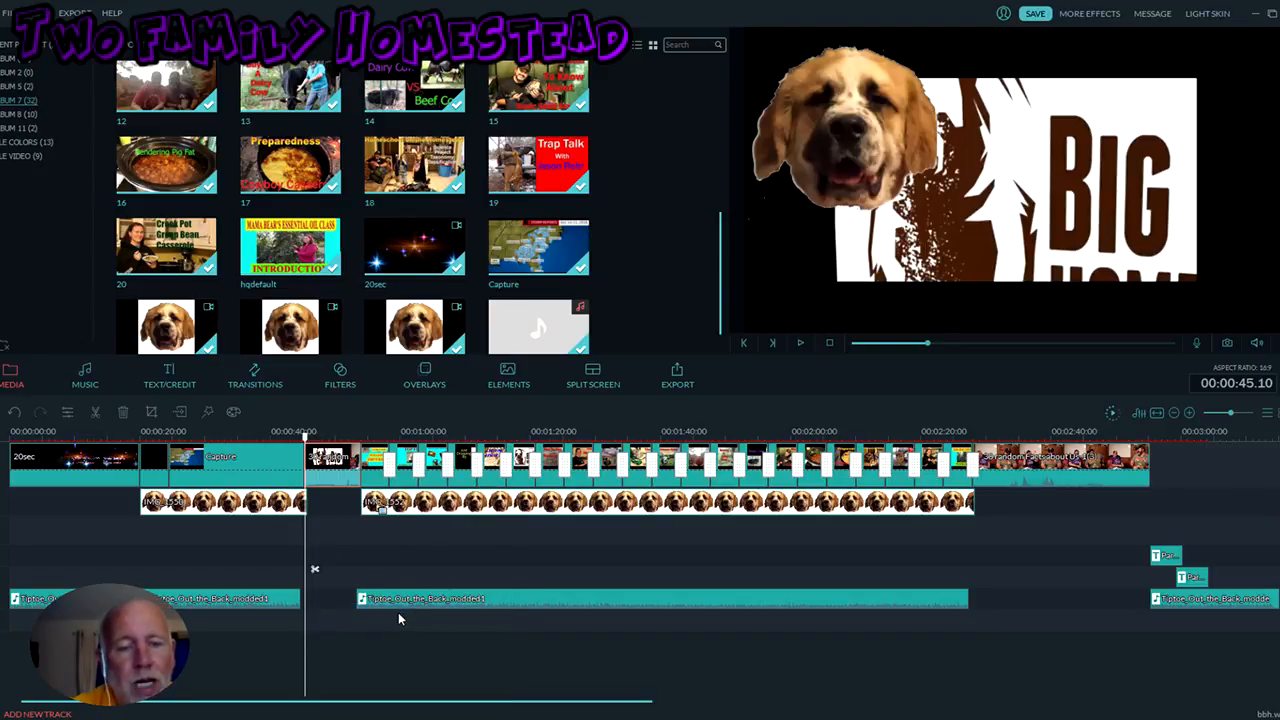
{"action": "left_click", "coordinate": [803, 344]}
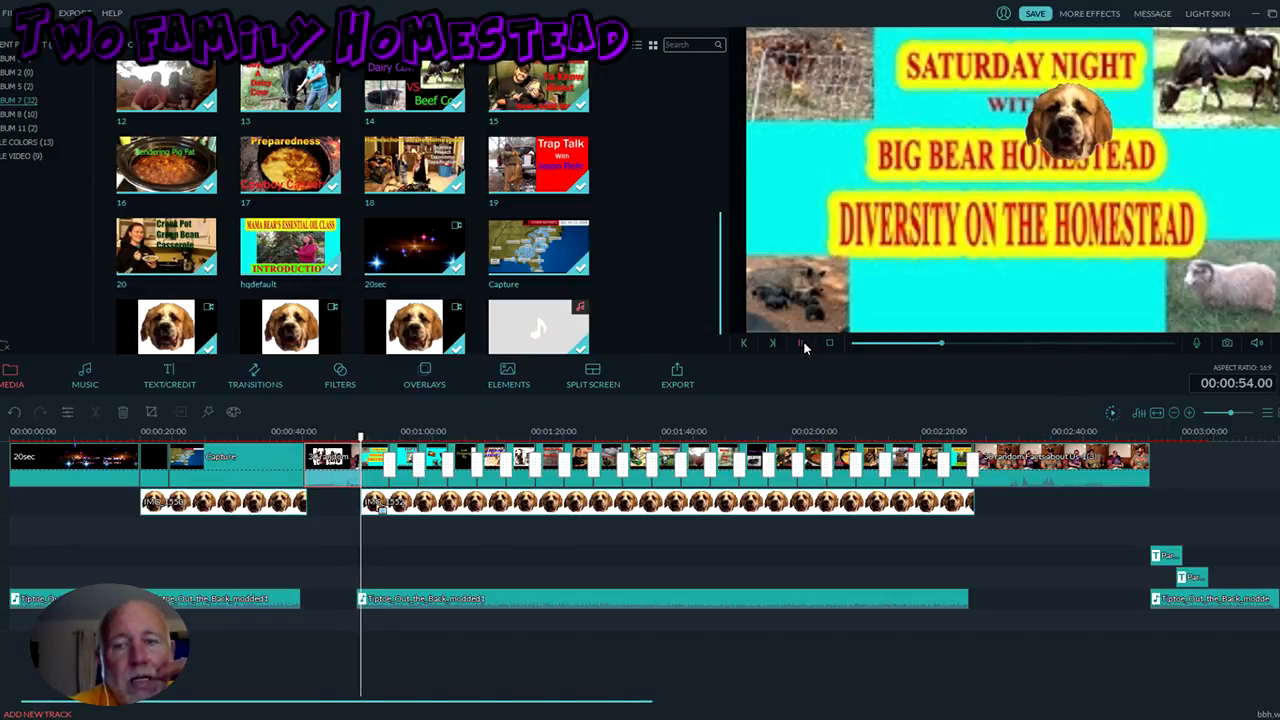
{"action": "left_click", "coordinate": [803, 344]}
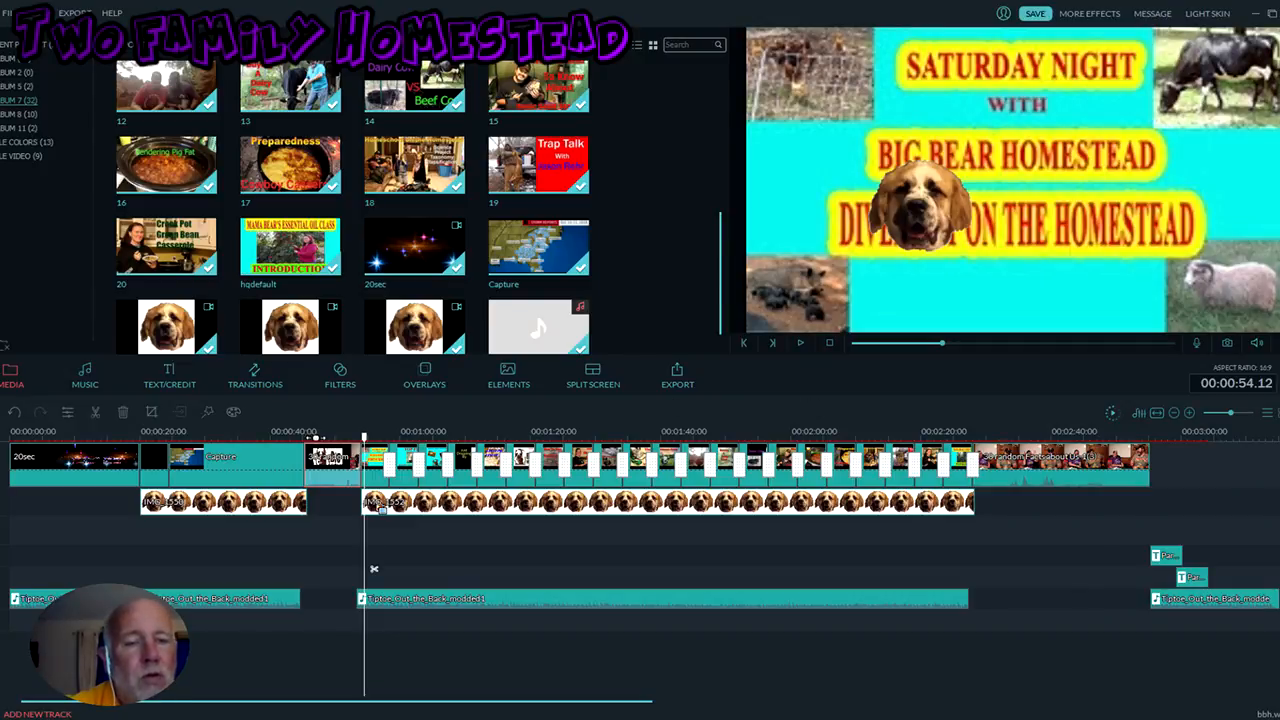
{"action": "left_click_drag", "start_coordinate": [362, 437], "coordinate": [305, 437]}
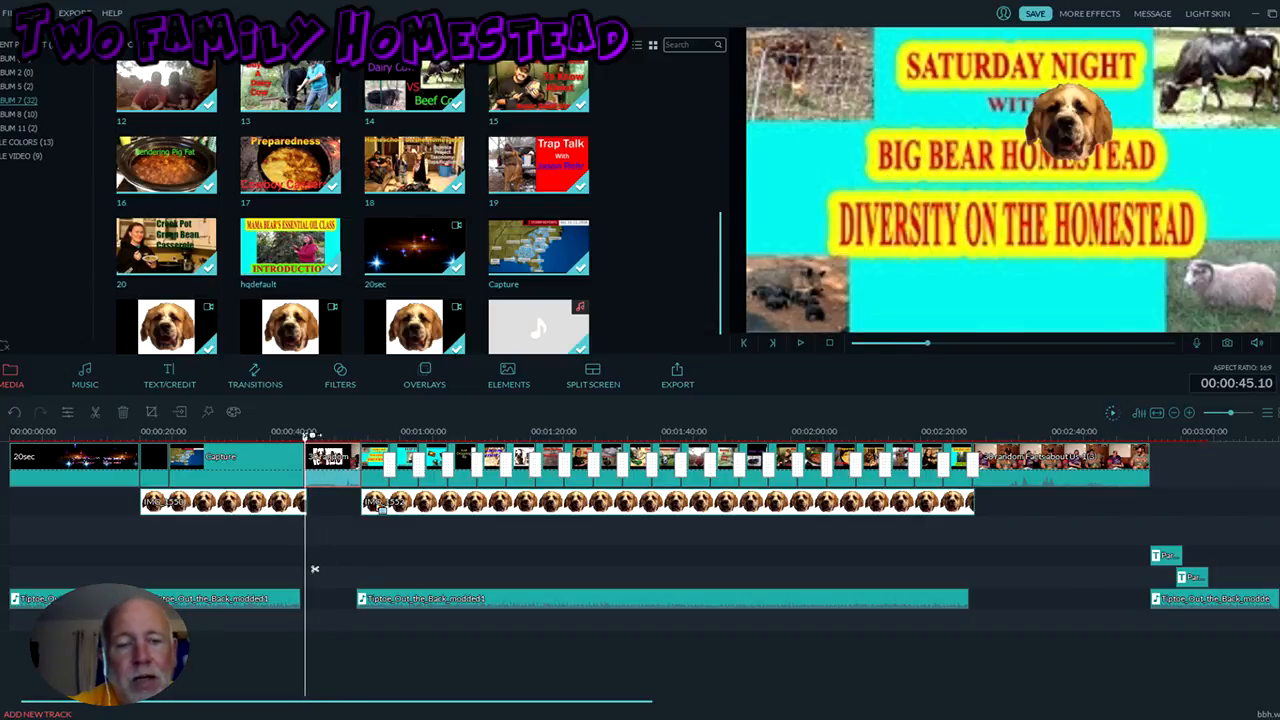
{"action": "right_click", "coordinate": [331, 478]}
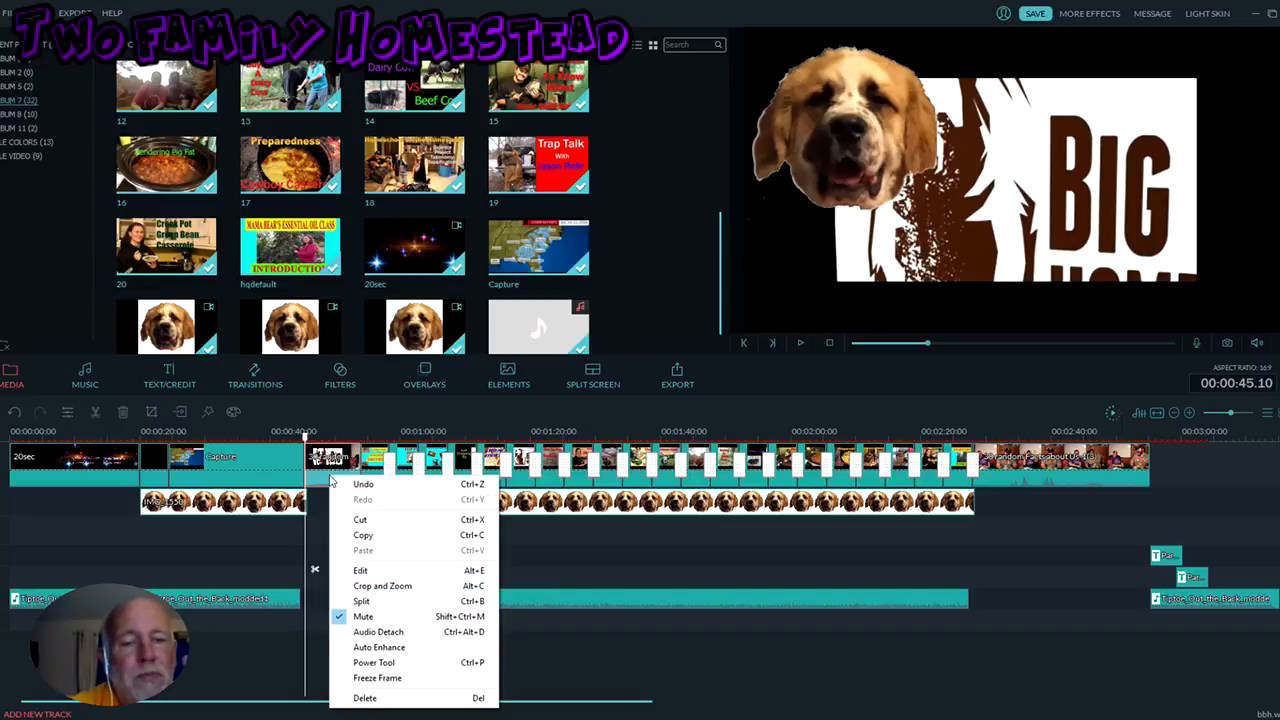
{"action": "left_click", "coordinate": [373, 616]}
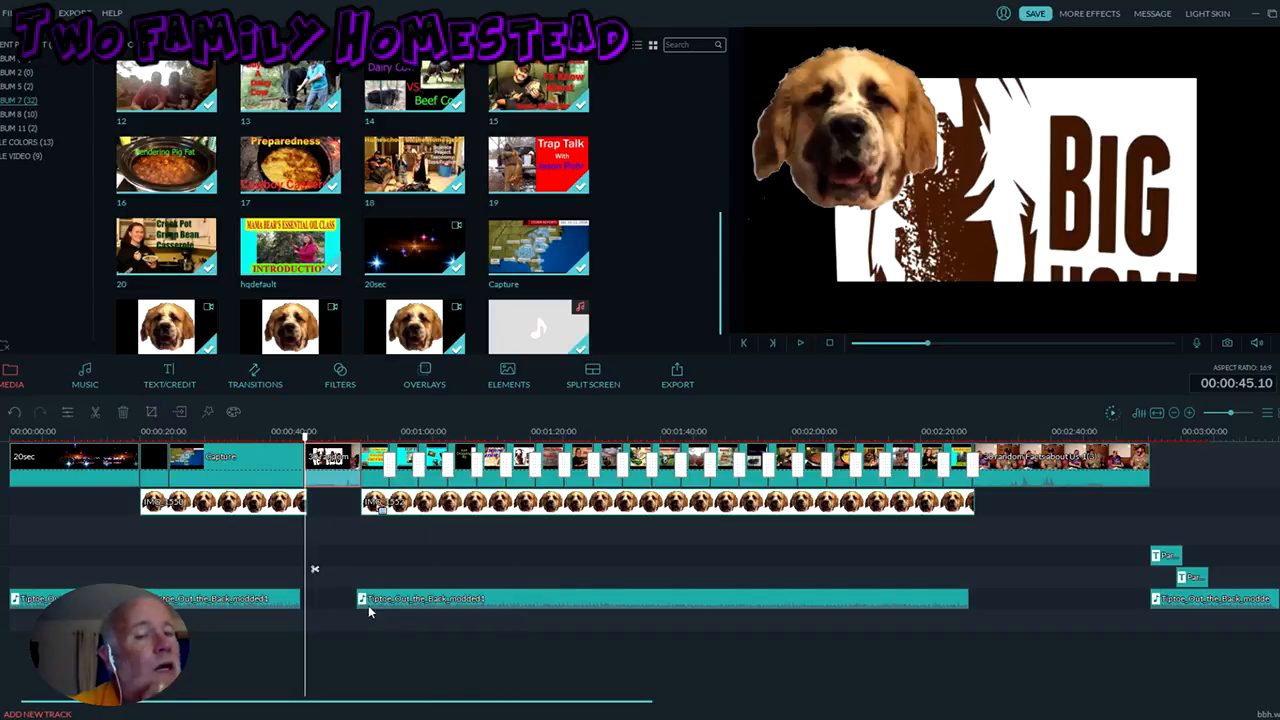
Step: Open the editing settings of the 30 random Facts clip on the first track
{"action": "double_click", "coordinate": [337, 470]}
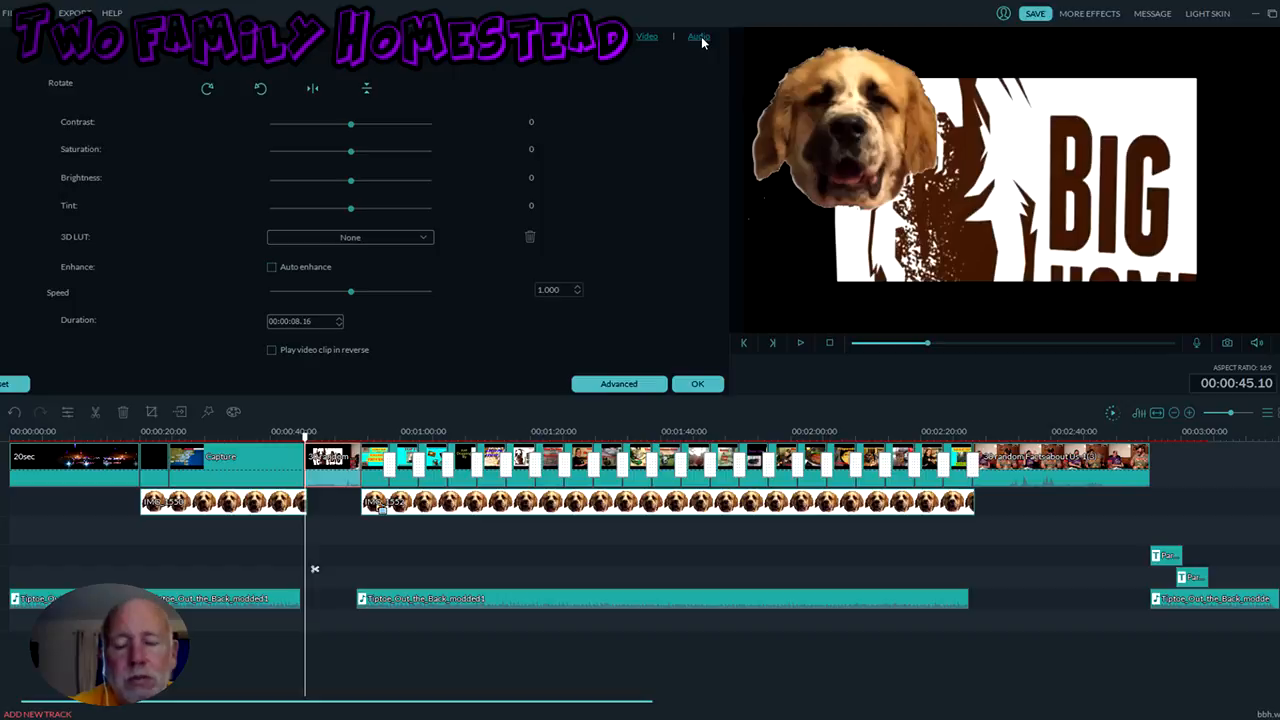
{"action": "key", "text": "ctrl"}
{"action": "key", "text": "ctrl"}
{"action": "key", "text": "ctrl"}
{"action": "key", "text": "ctrl"}
{"action": "key", "text": "ctrl"}
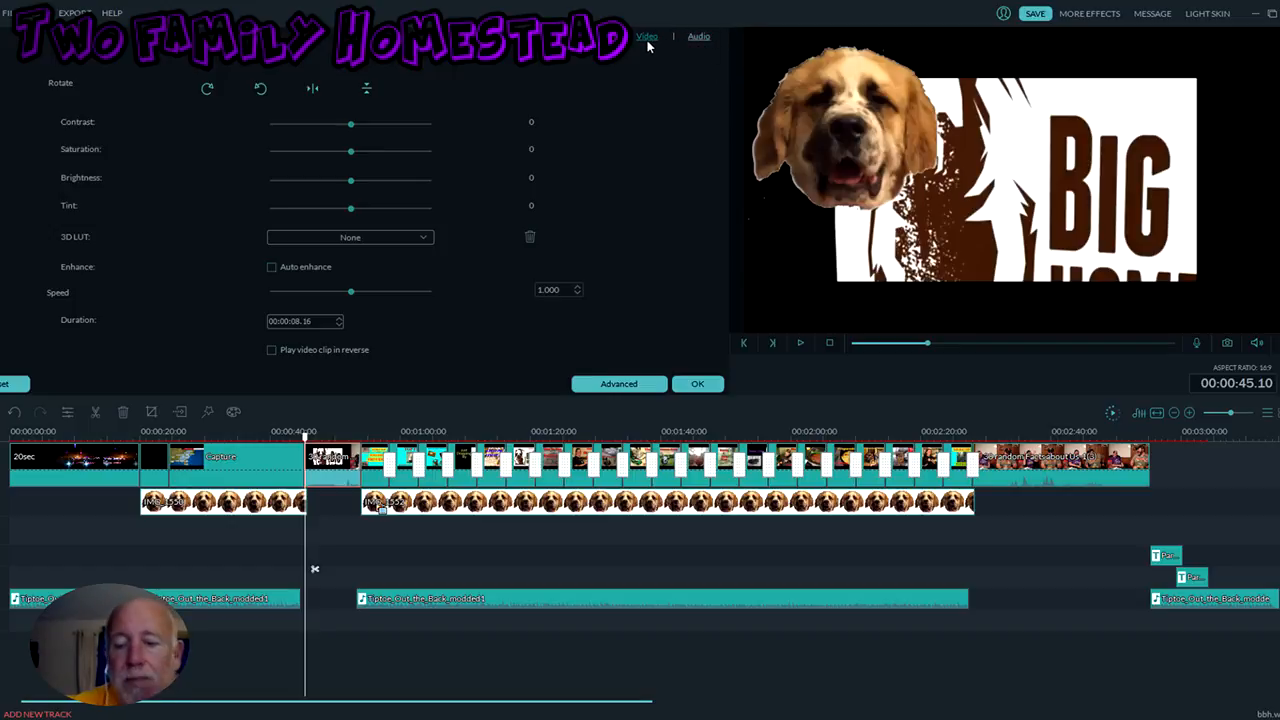
Step: Look over the audio settings of the 30 random Facts clip and return to its video settings
{"action": "key", "text": "ctrl"}
{"action": "key", "text": "ctrl"}
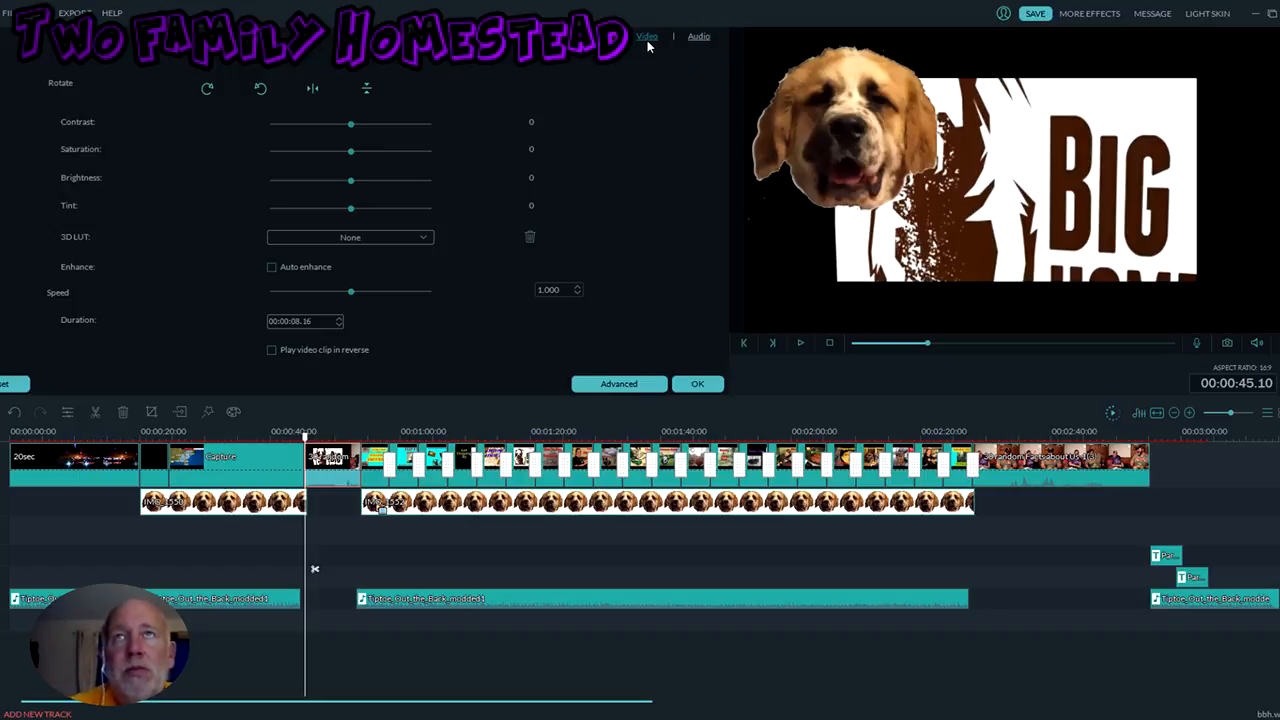
{"action": "left_click", "coordinate": [700, 40]}
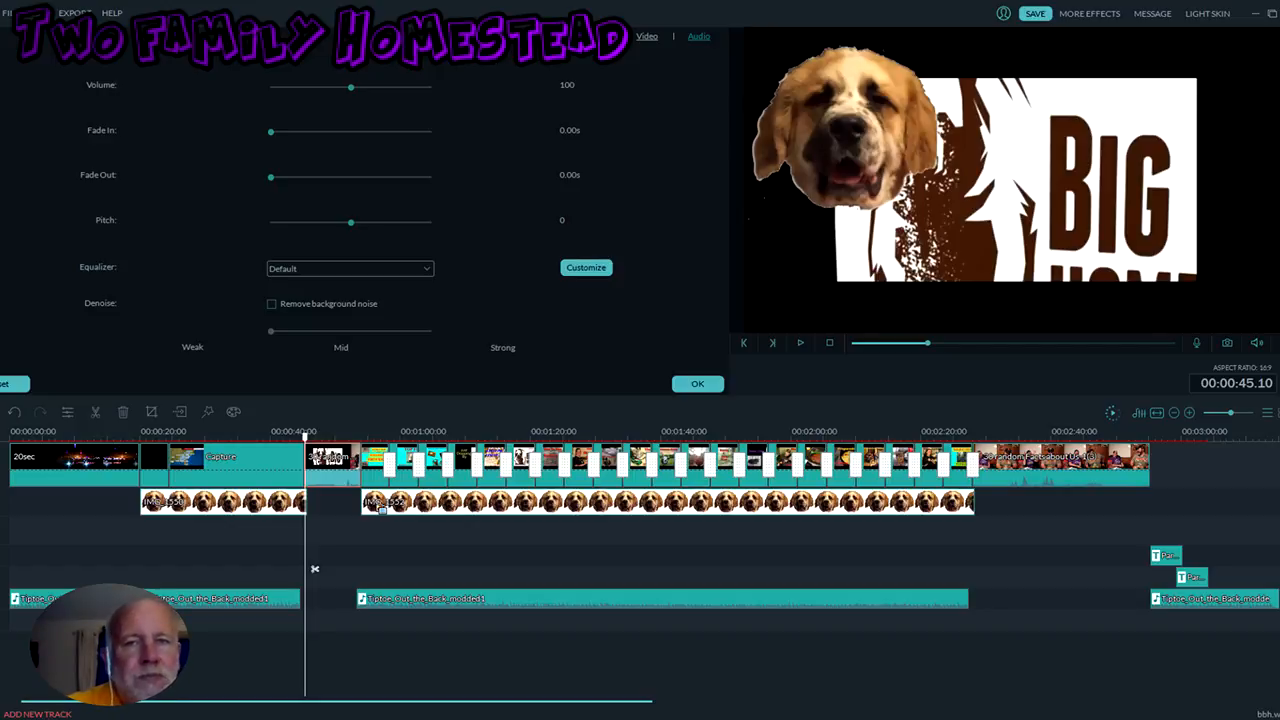
{"action": "left_click", "coordinate": [643, 39]}
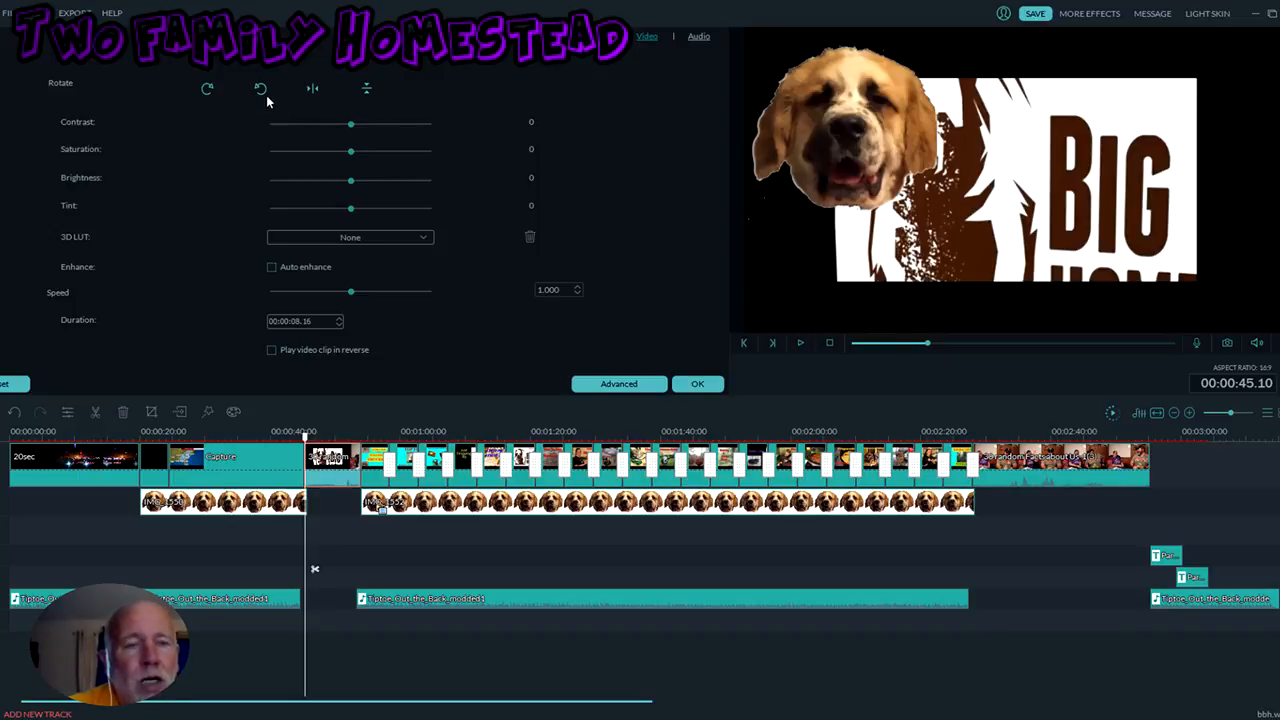
Step: Try rotating the 30 random Facts clip 90° clockwise, repeating the rotation through a full turn back to upright
{"action": "left_click", "coordinate": [208, 92]}
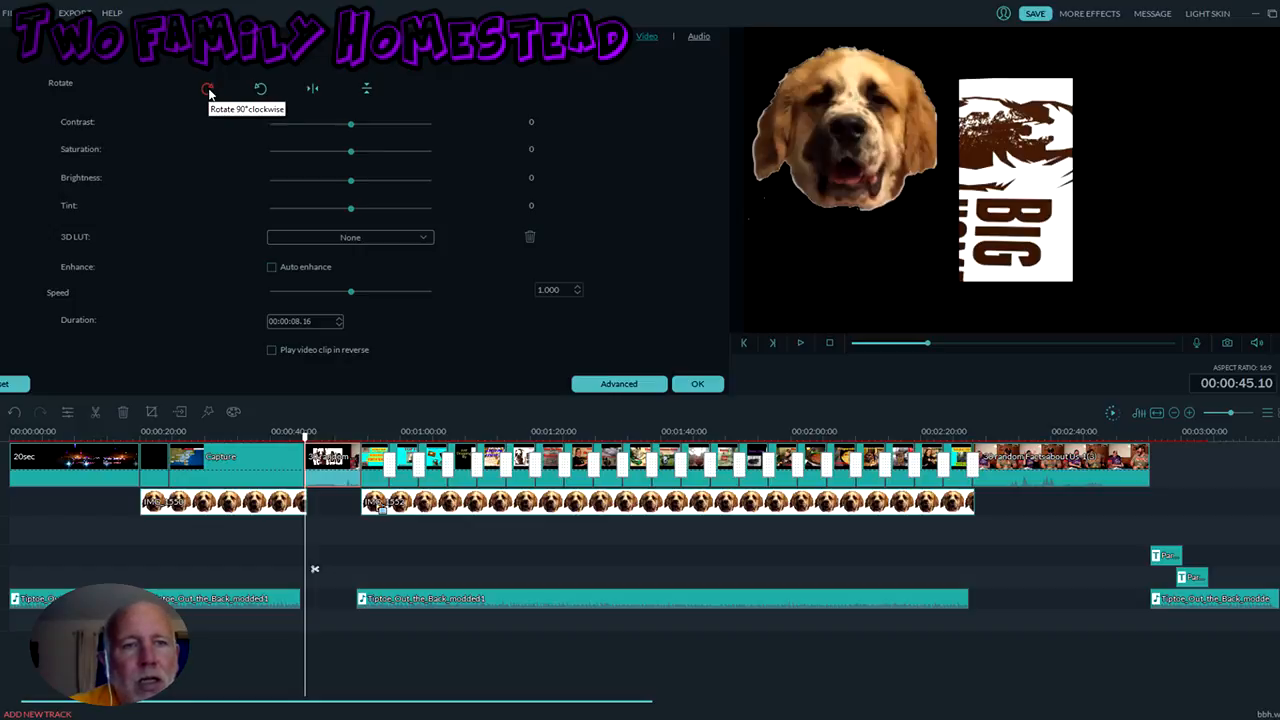
{"action": "left_click", "coordinate": [208, 92]}
{"action": "left_click", "coordinate": [208, 92]}
{"action": "left_click", "coordinate": [208, 92]}
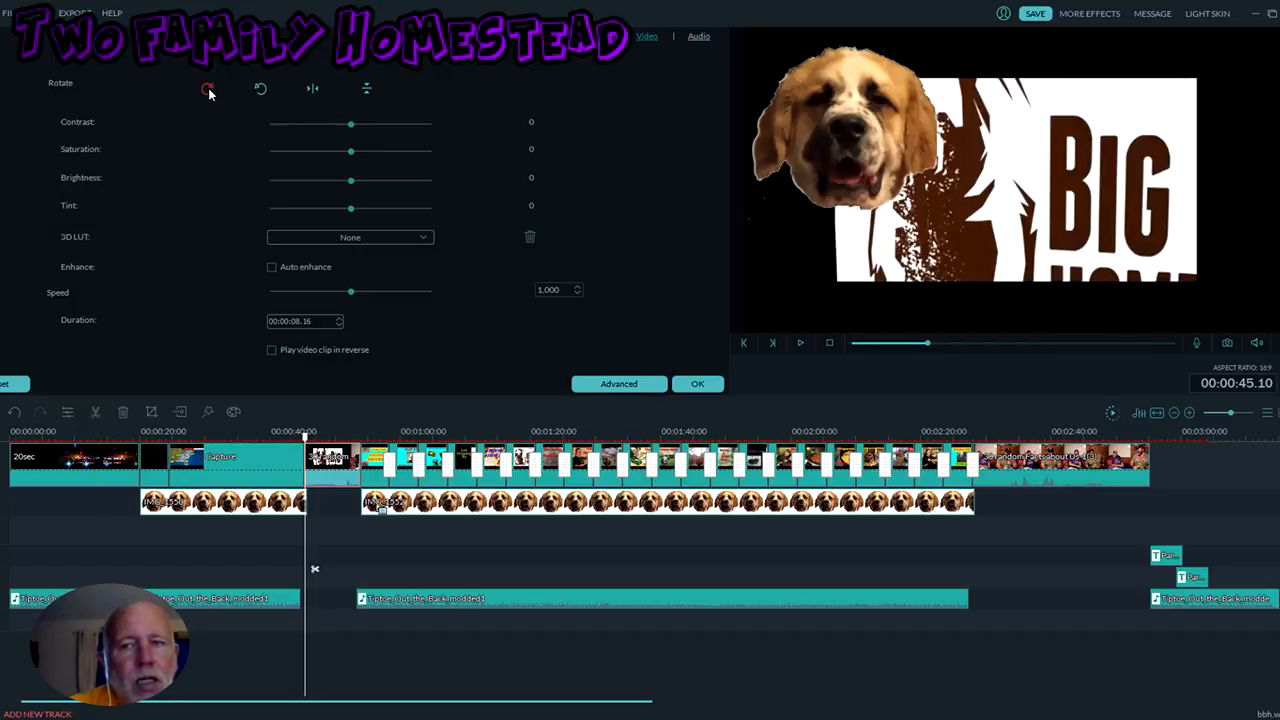
Step: Try flipping the 30 random Facts clip horizontally and vertically, reversing each flip and leaving the contrast at 0
{"action": "left_click", "coordinate": [311, 90]}
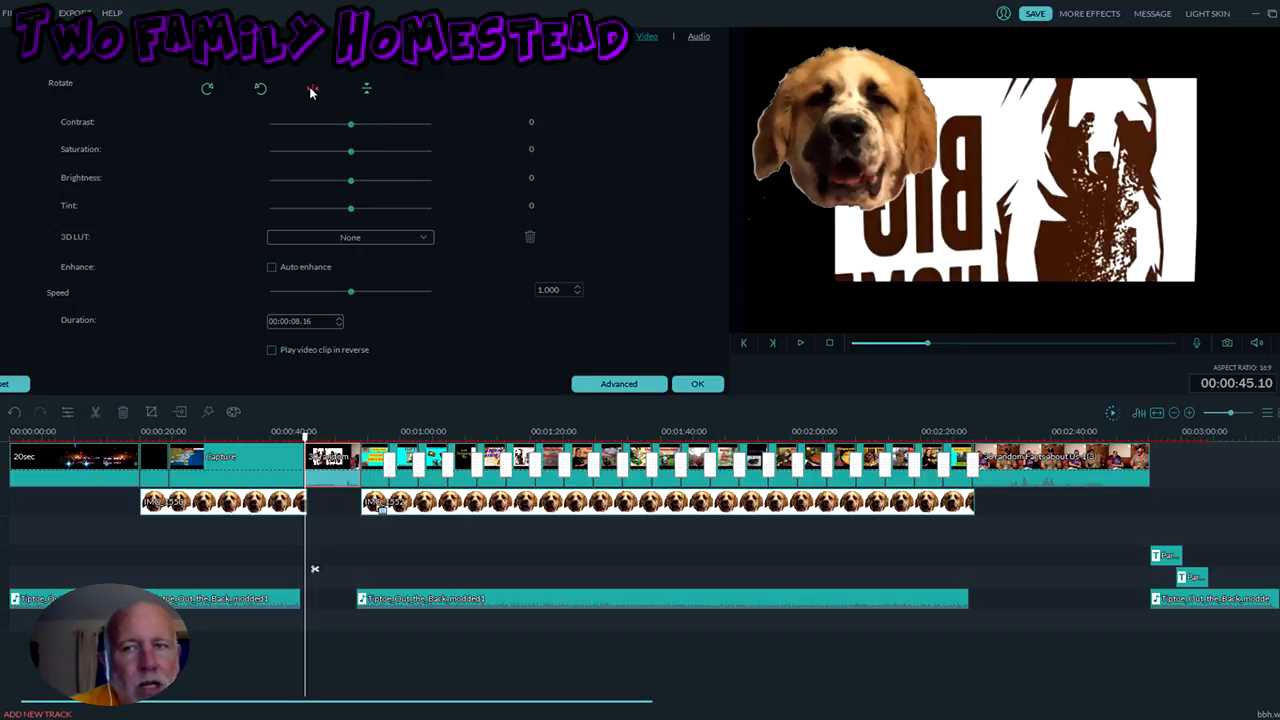
{"action": "left_click", "coordinate": [311, 90]}
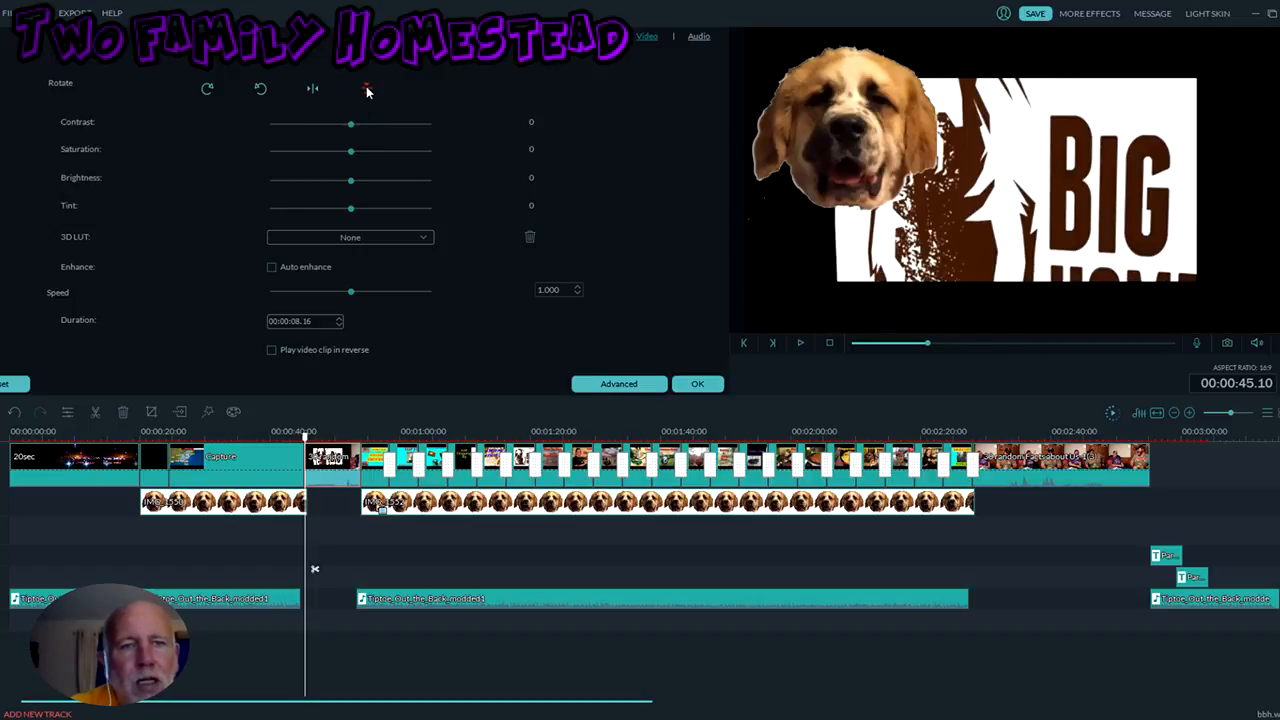
{"action": "left_click", "coordinate": [366, 90]}
{"action": "left_click", "coordinate": [366, 90]}
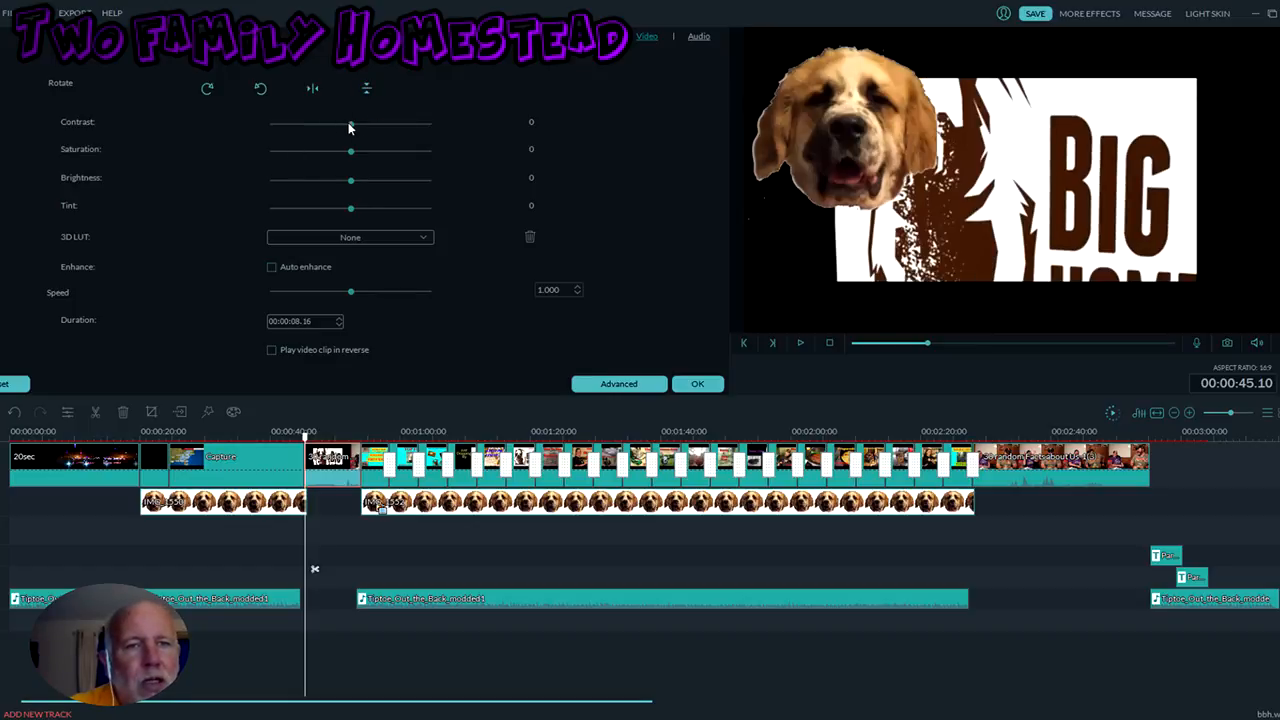
{"action": "mouse_move", "coordinate": [351, 124]}
{"action": "left_mouse_down"}
{"action": "mouse_move", "coordinate": [231, 147]}
{"action": "mouse_move", "coordinate": [354, 120]}
{"action": "mouse_move", "coordinate": [457, 129]}
{"action": "mouse_move", "coordinate": [351, 126]}
{"action": "left_mouse_up"}
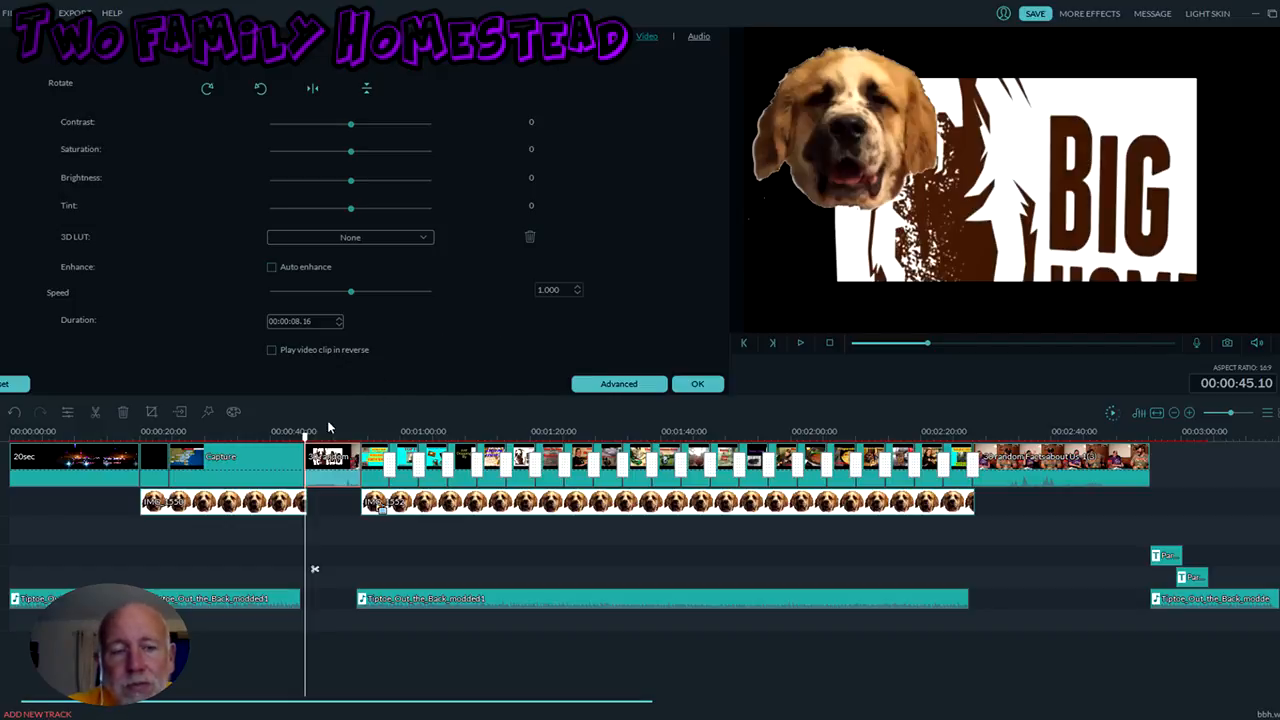
Step: Step through the still photo clips on the first track, from the end of the 30 random Facts clip to about 1:29
{"action": "left_click_drag", "start_coordinate": [305, 437], "coordinate": [352, 437]}
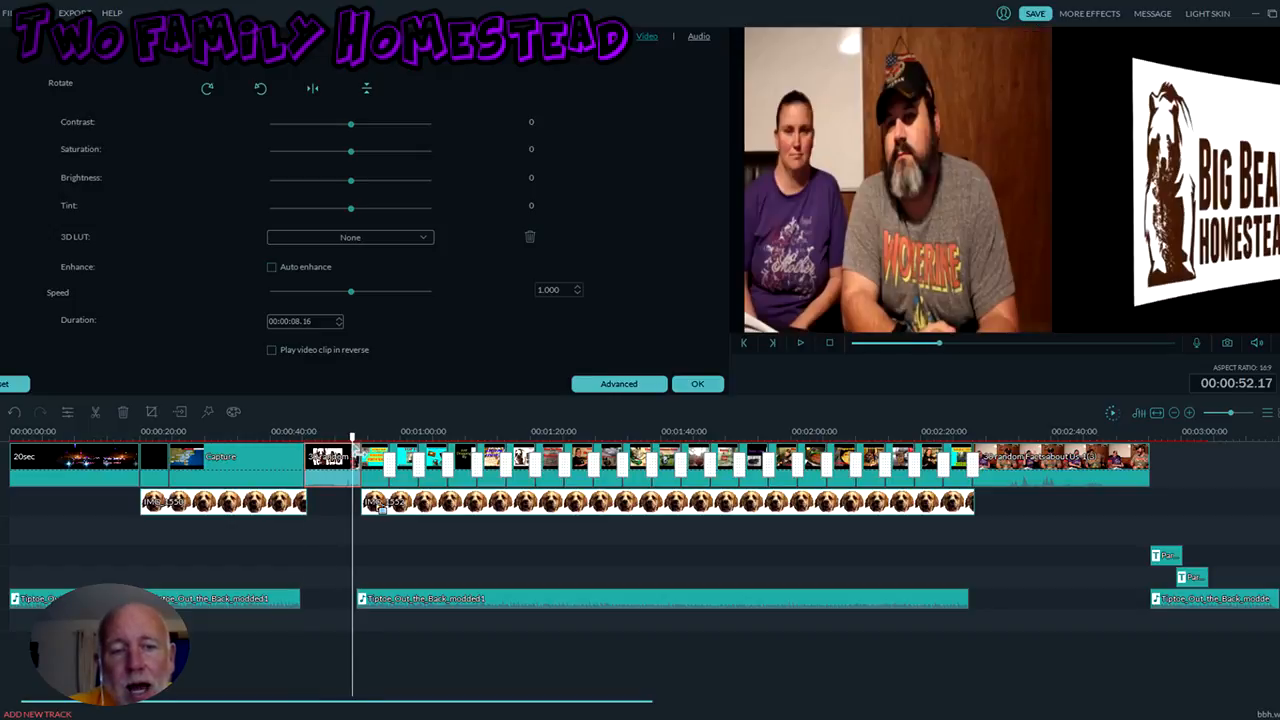
{"action": "left_click", "coordinate": [362, 568]}
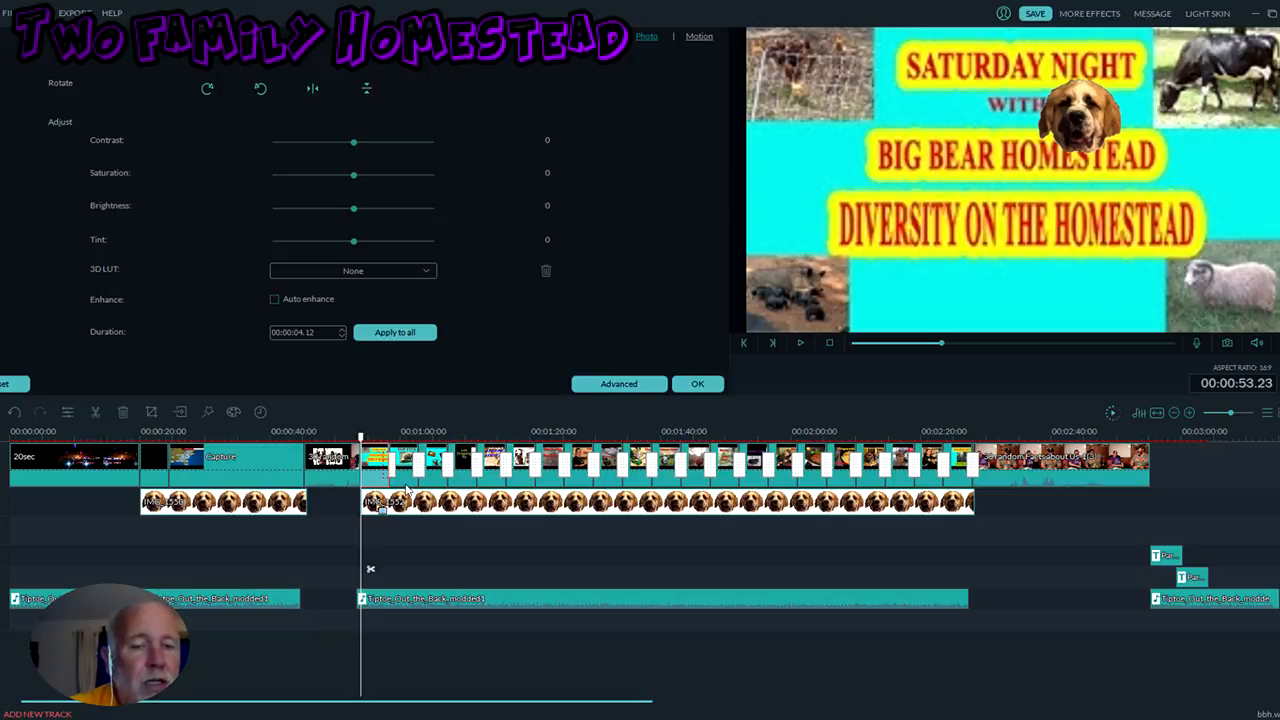
{"action": "left_click", "coordinate": [406, 487]}
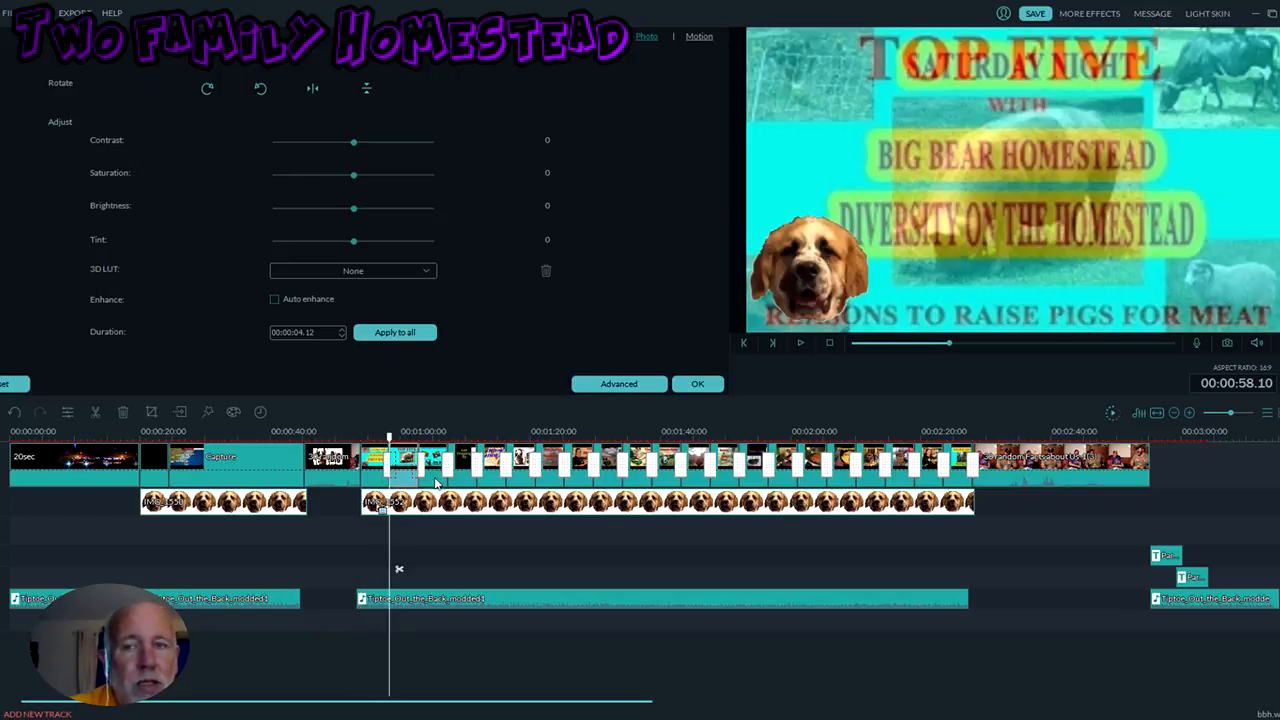
{"action": "left_click", "coordinate": [440, 484]}
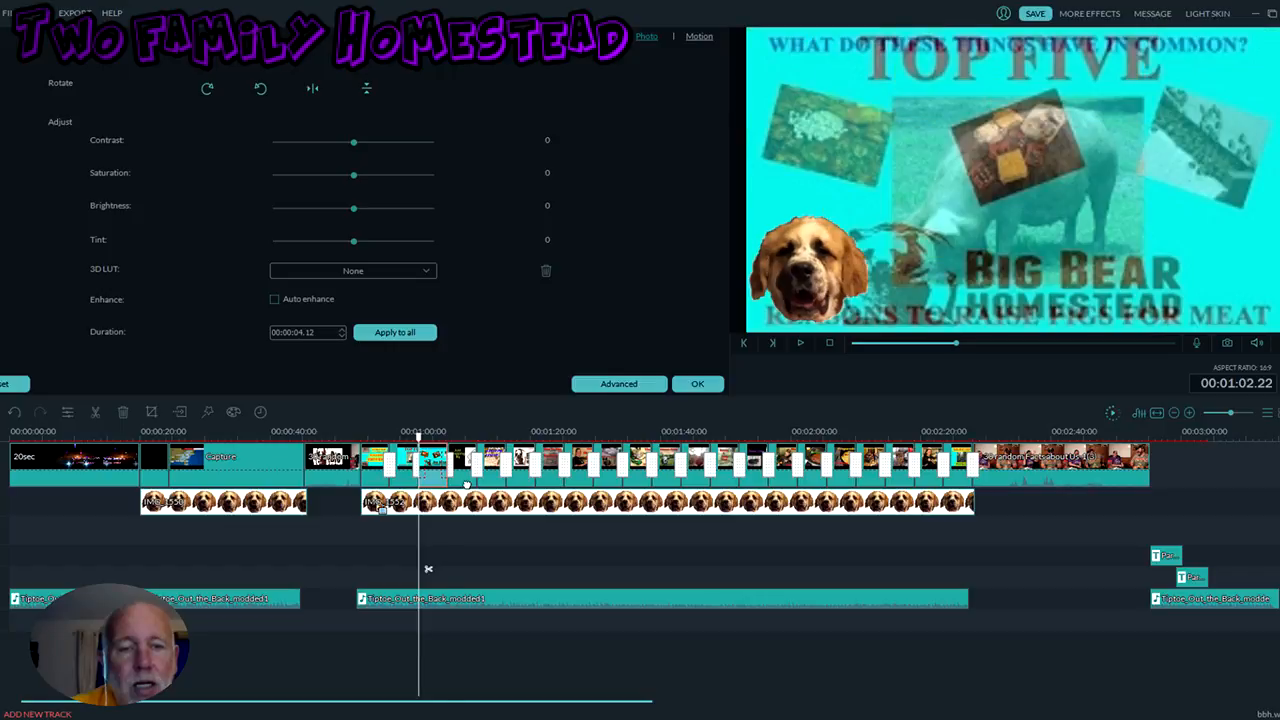
{"action": "left_click", "coordinate": [470, 486]}
{"action": "left_click", "coordinate": [493, 482]}
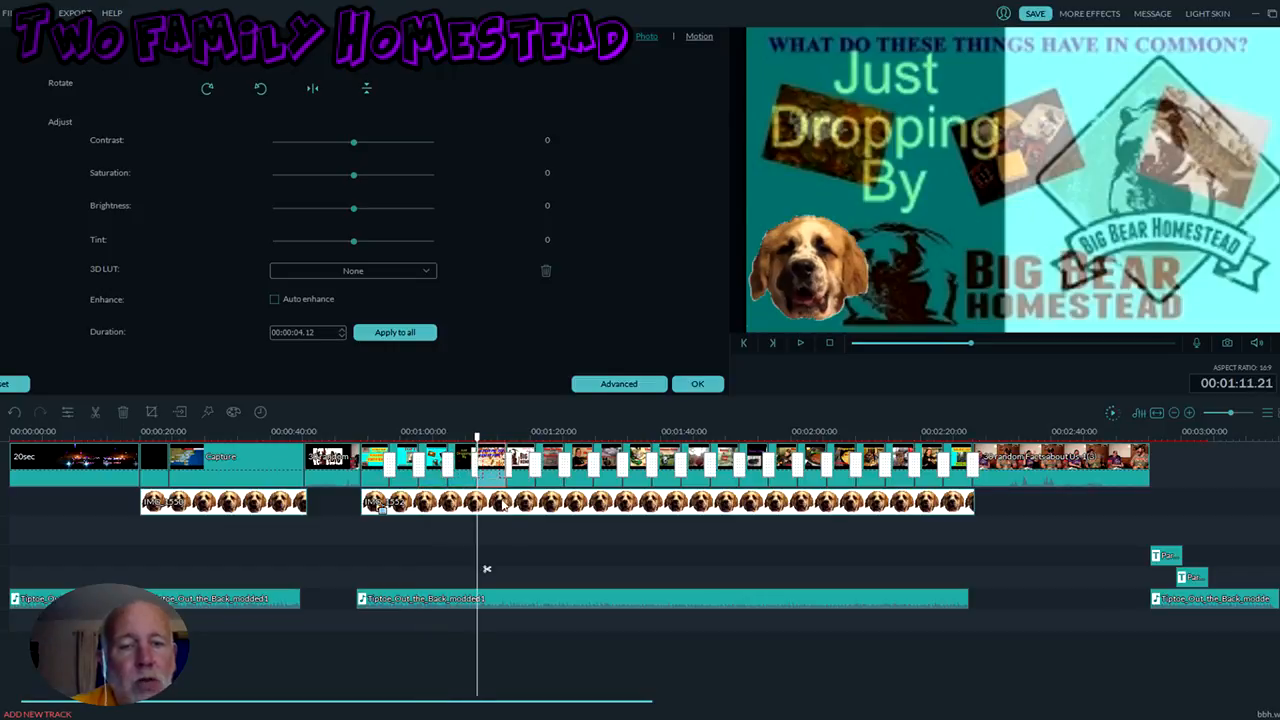
{"action": "left_click", "coordinate": [524, 487]}
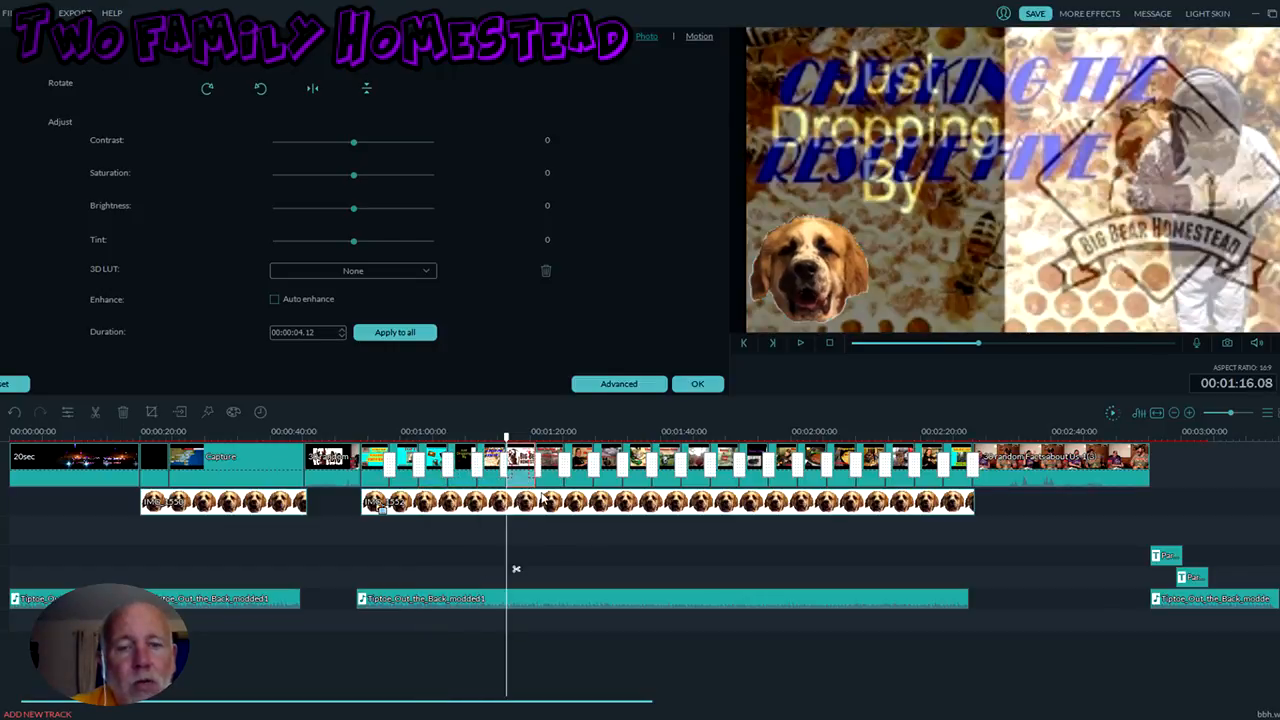
{"action": "left_click", "coordinate": [545, 494]}
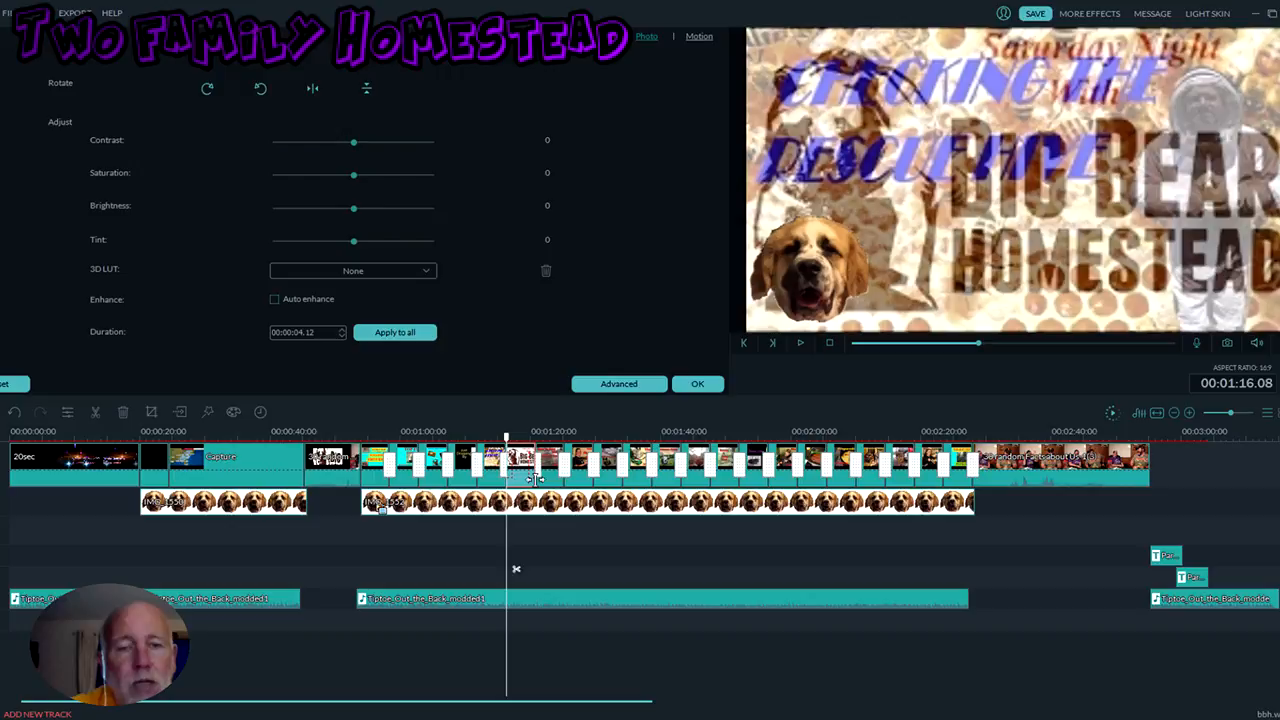
{"action": "left_click", "coordinate": [585, 486]}
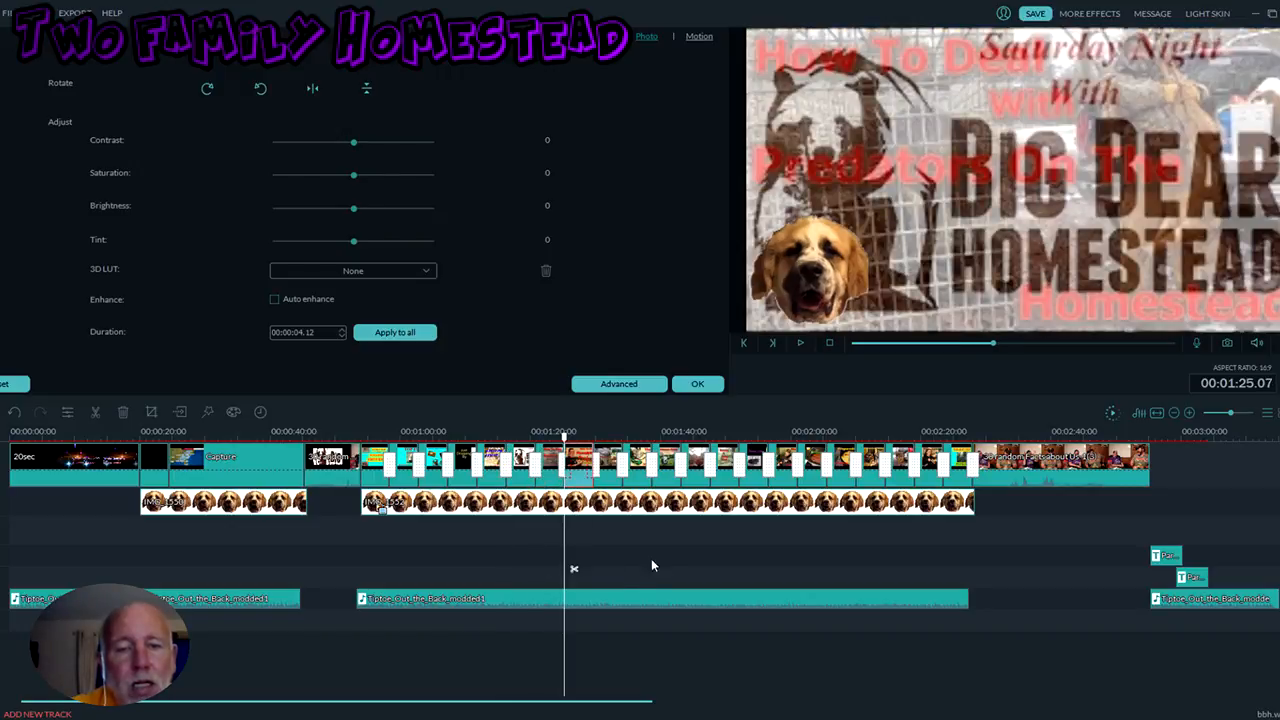
{"action": "left_click", "coordinate": [618, 483]}
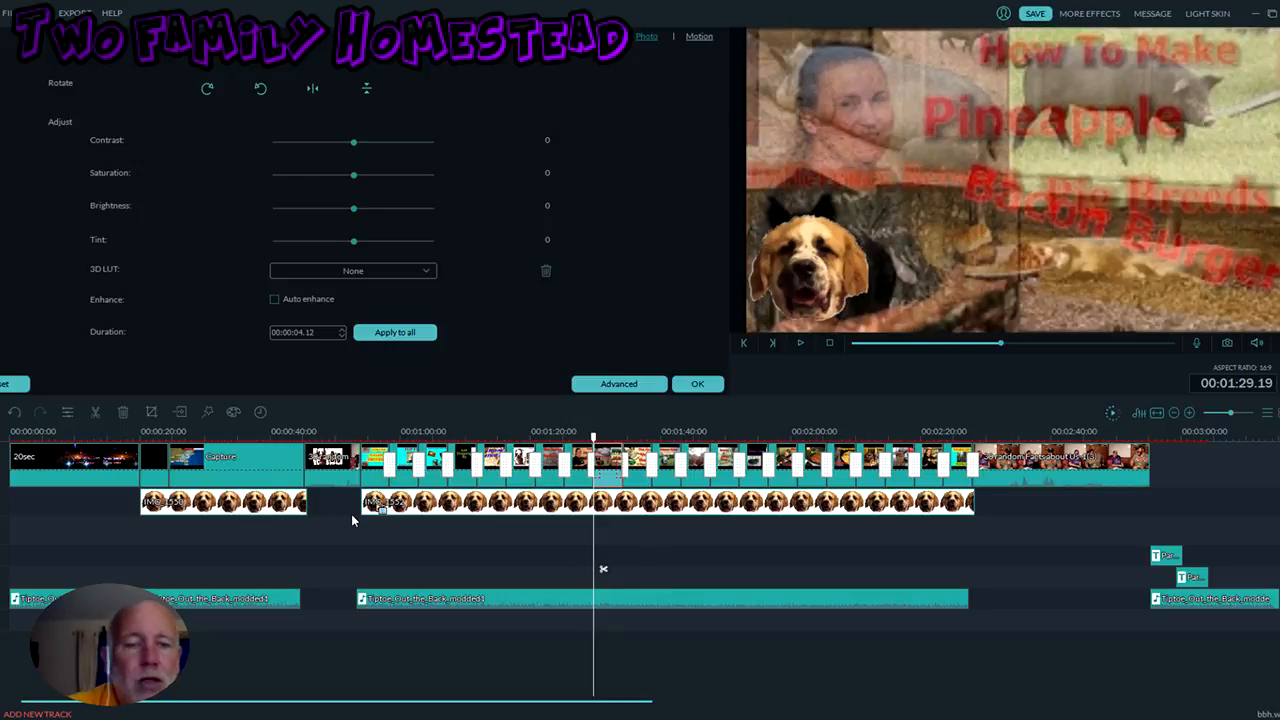
Step: Open the settings of the long dog-head overlay on the second track and preview it from about 53 seconds to 1:12
{"action": "double_click", "coordinate": [388, 502]}
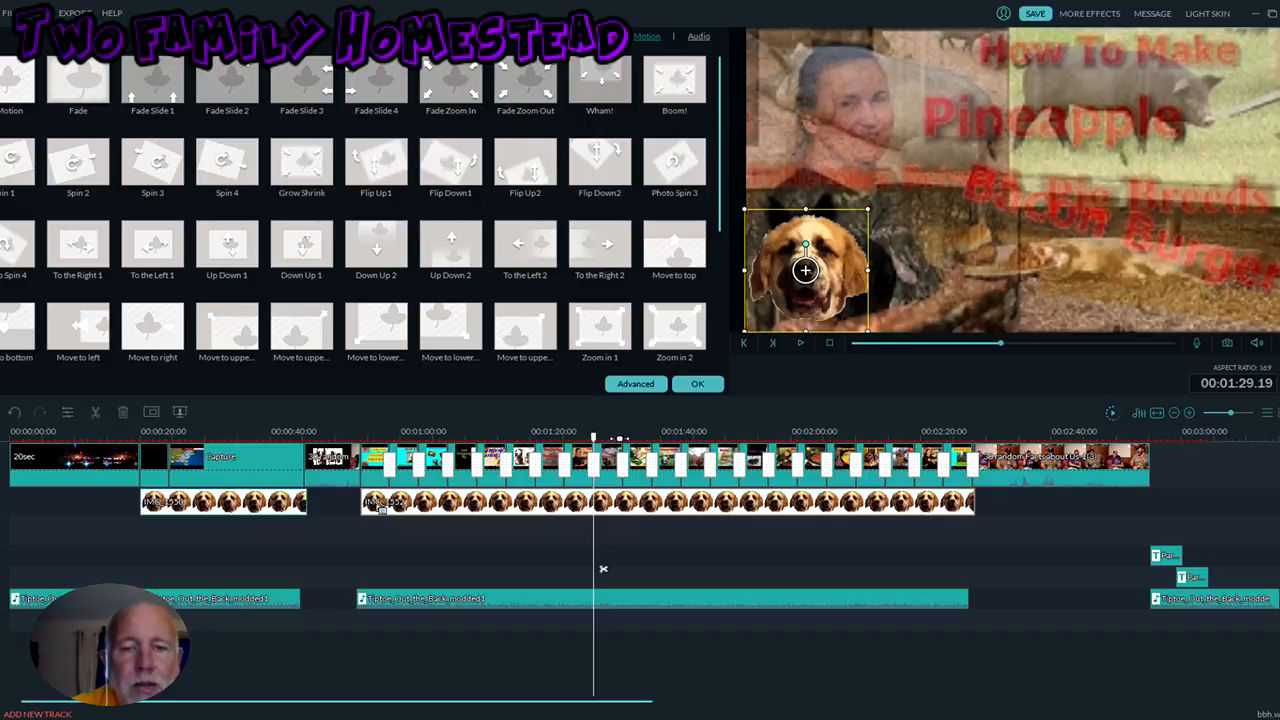
{"action": "left_click_drag", "start_coordinate": [597, 438], "coordinate": [358, 438]}
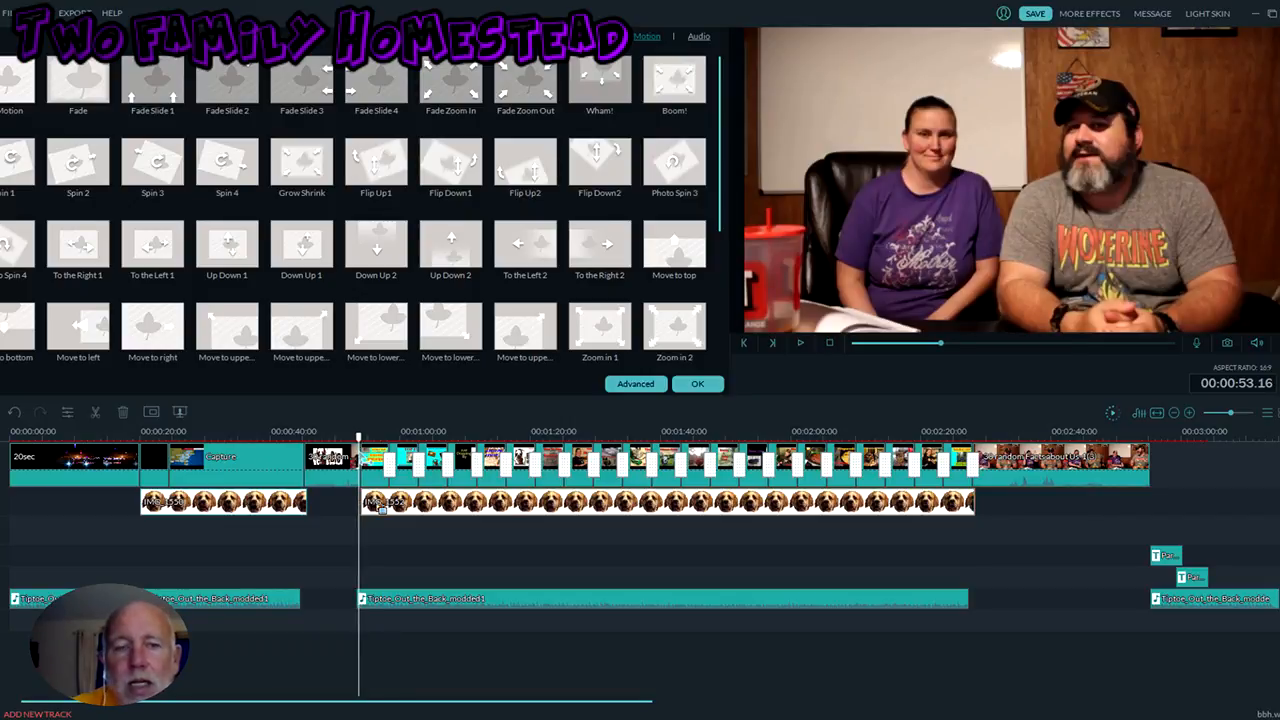
{"action": "mouse_move", "coordinate": [358, 438]}
{"action": "left_mouse_down"}
{"action": "mouse_move", "coordinate": [401, 438]}
{"action": "mouse_move", "coordinate": [358, 463]}
{"action": "left_mouse_up"}
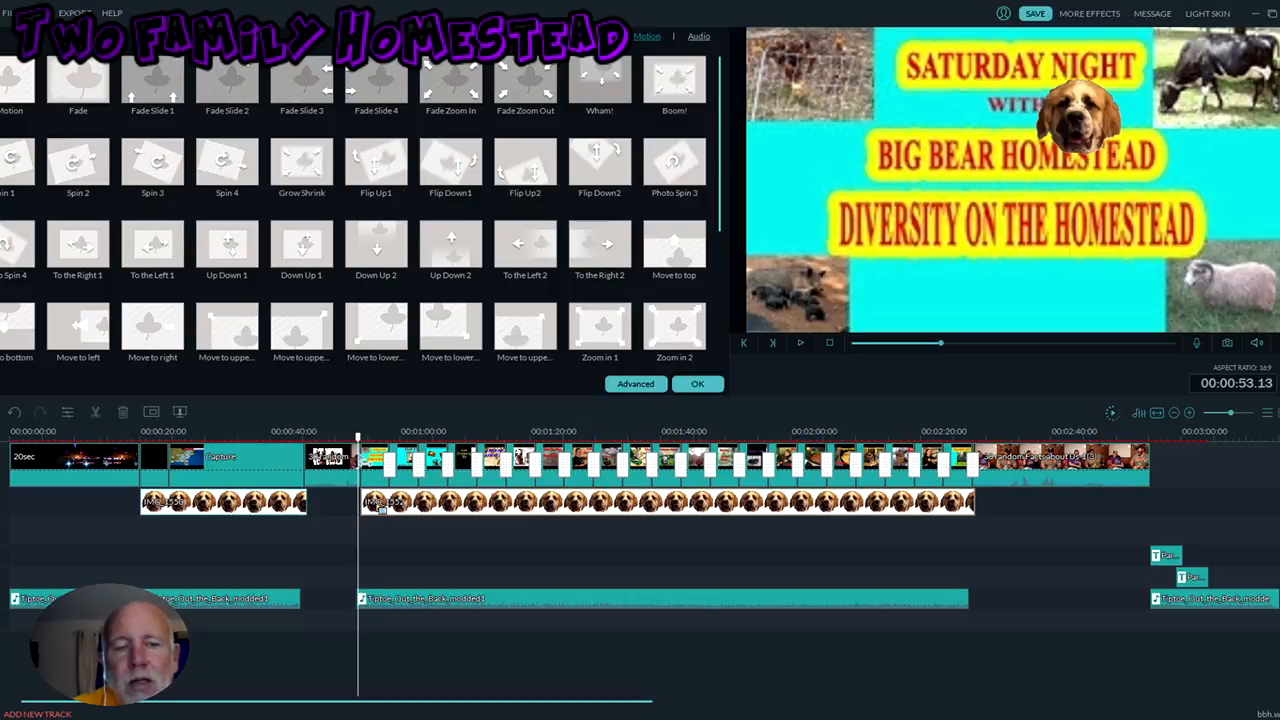
{"action": "left_click", "coordinate": [801, 343]}
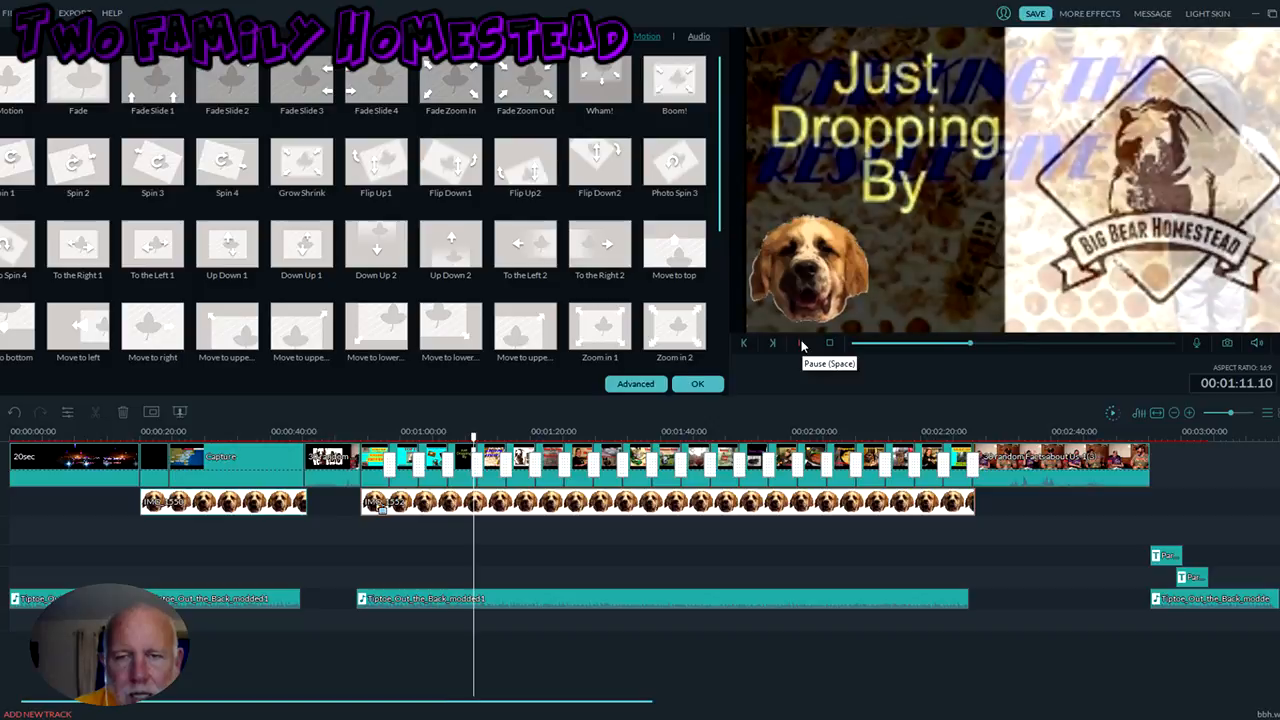
{"action": "left_click", "coordinate": [802, 345]}
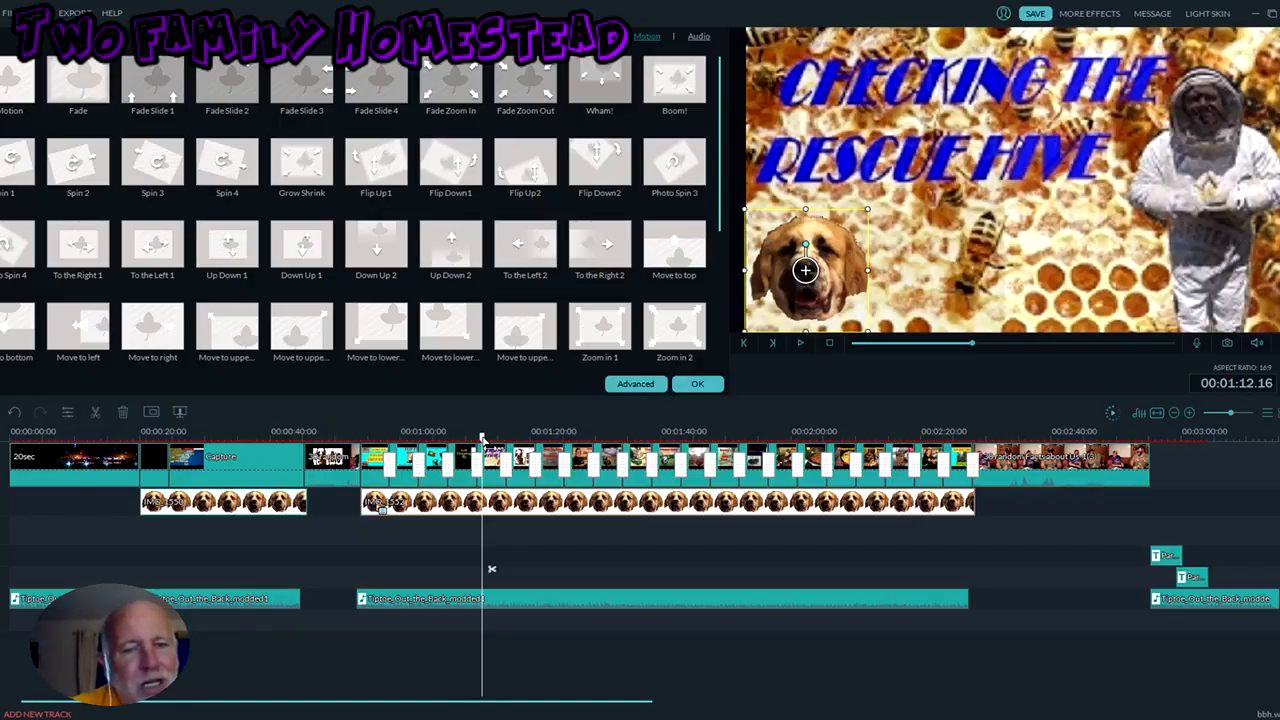
Step: Preview the photo slideshow with the dog-head overlay on to about 1:17 and close the overlay's settings
{"action": "left_click", "coordinate": [801, 343]}
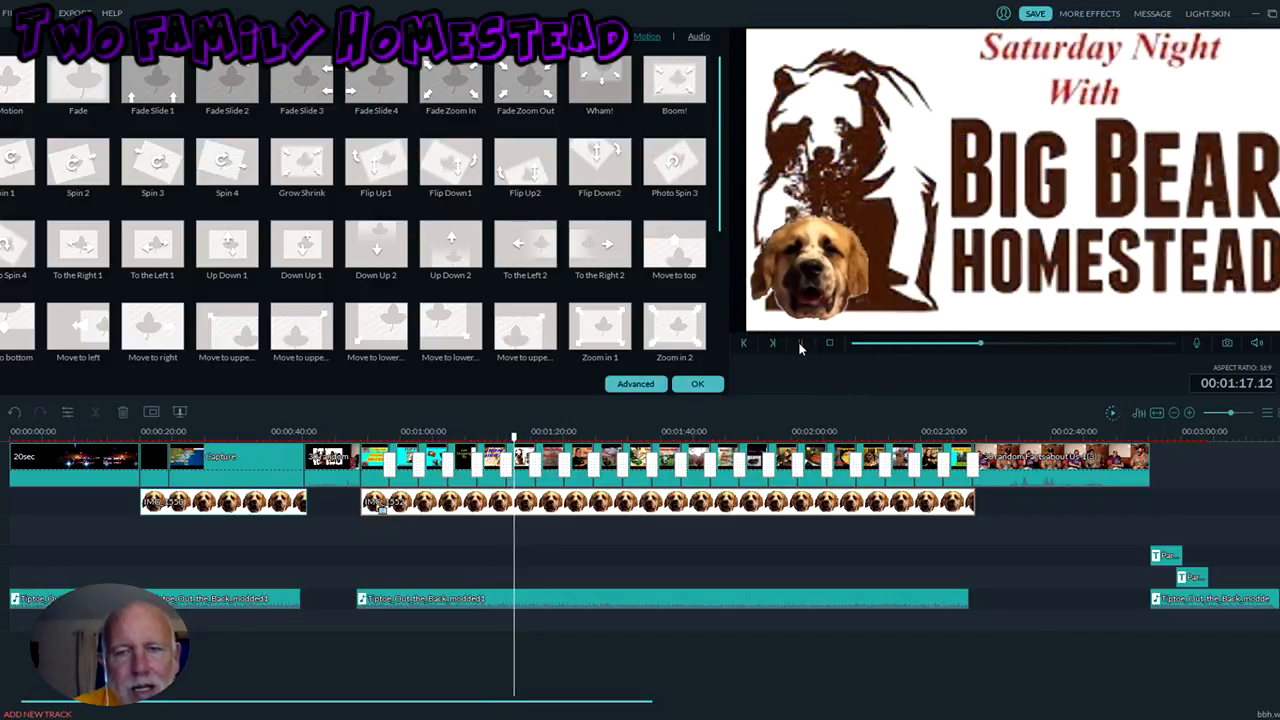
{"action": "left_click", "coordinate": [800, 343]}
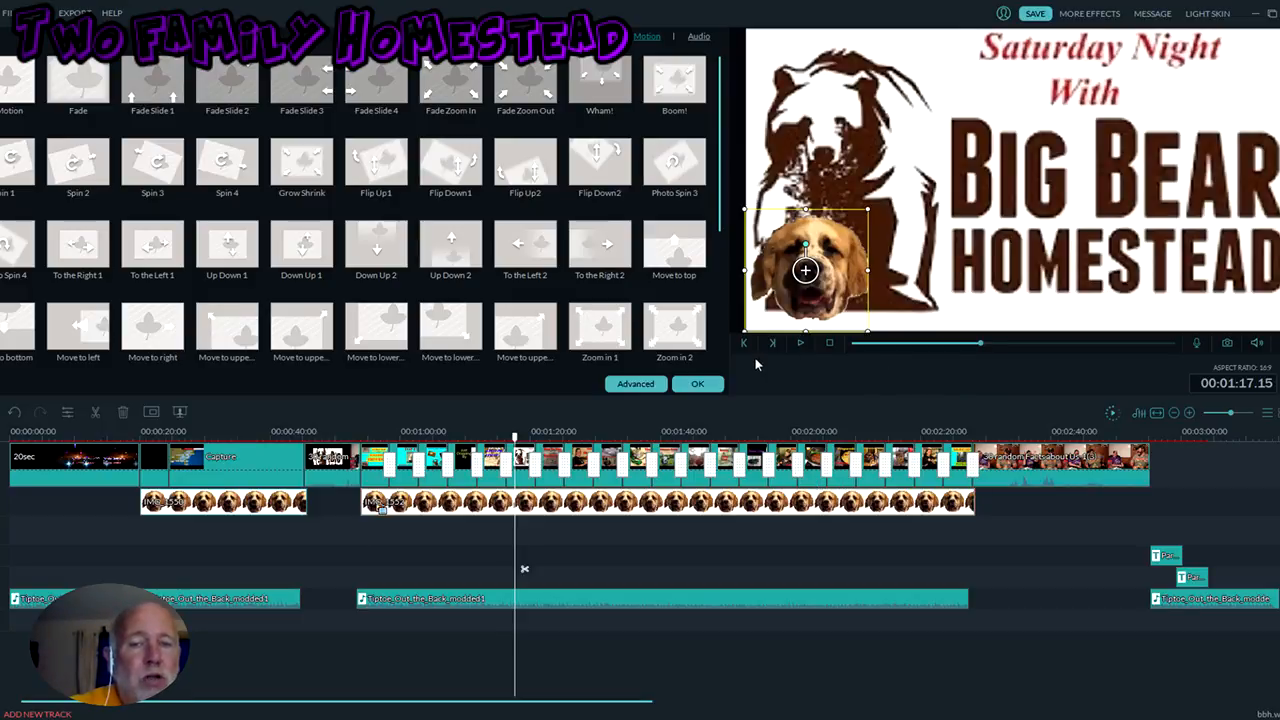
{"action": "left_click", "coordinate": [697, 384]}
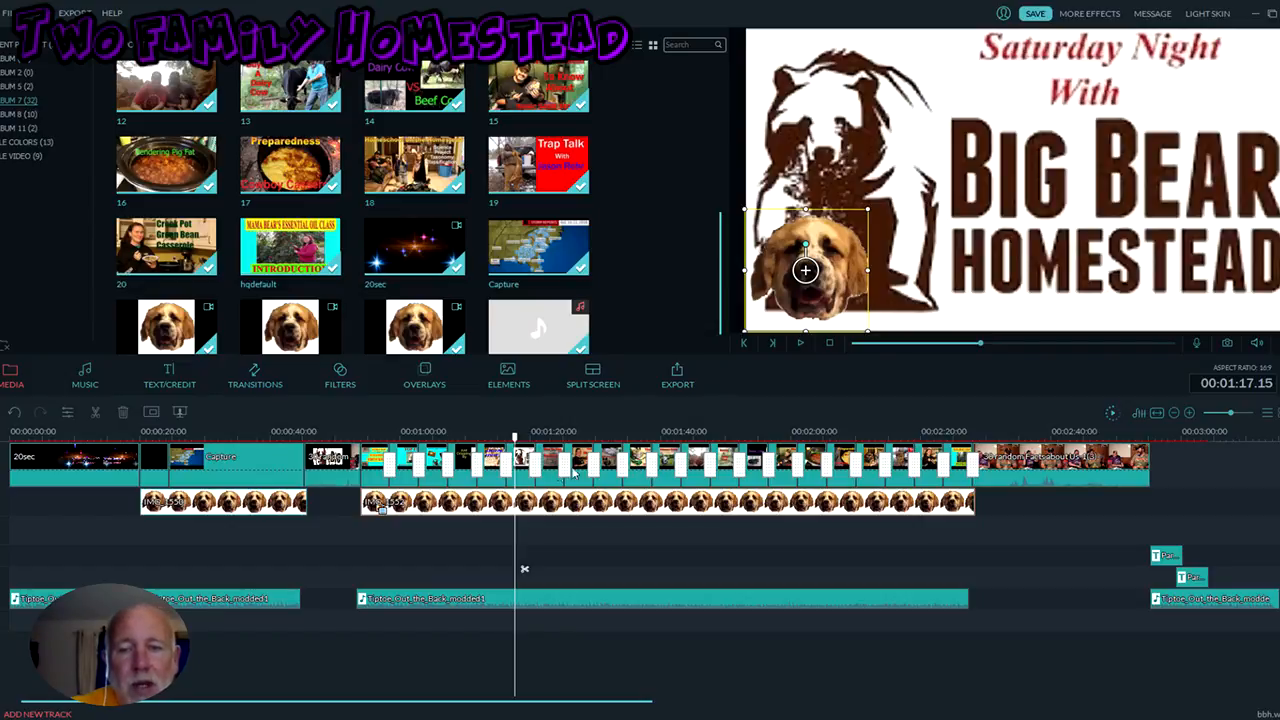
Step: Preview the last random Facts clip on the first track from about 2:30 to 2:44
{"action": "left_click", "coordinate": [989, 452]}
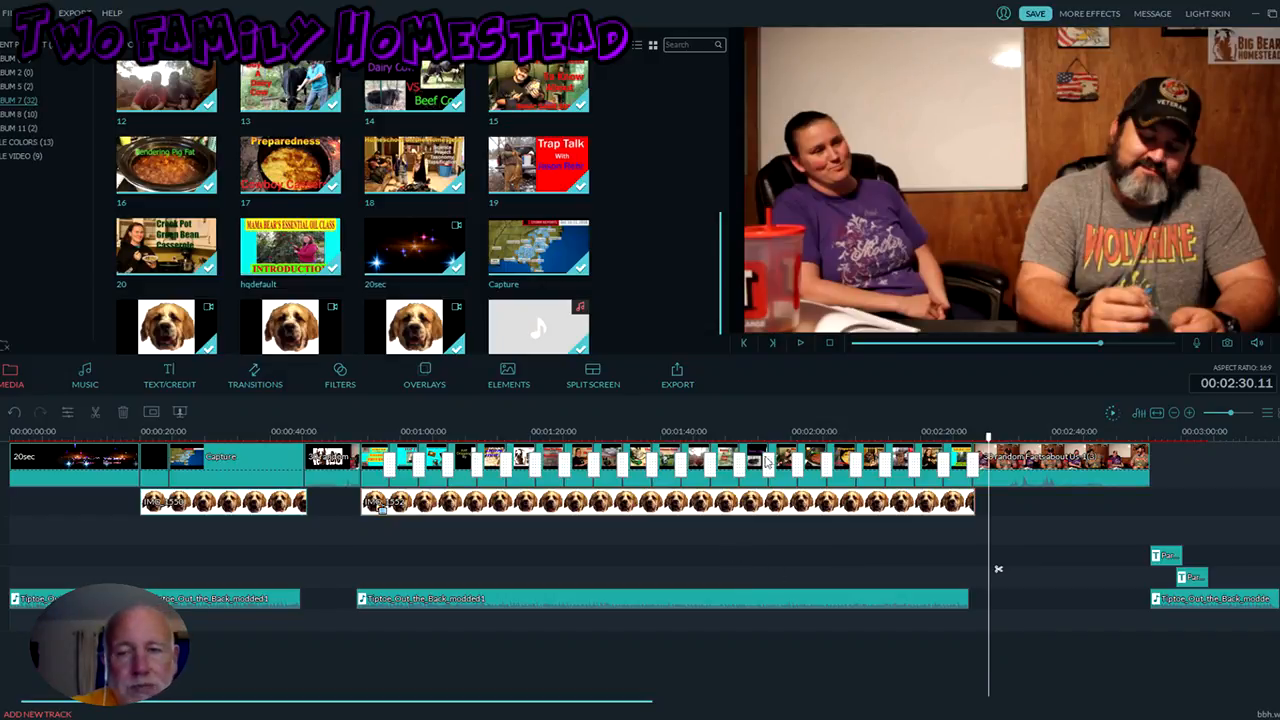
{"action": "left_click", "coordinate": [800, 344]}
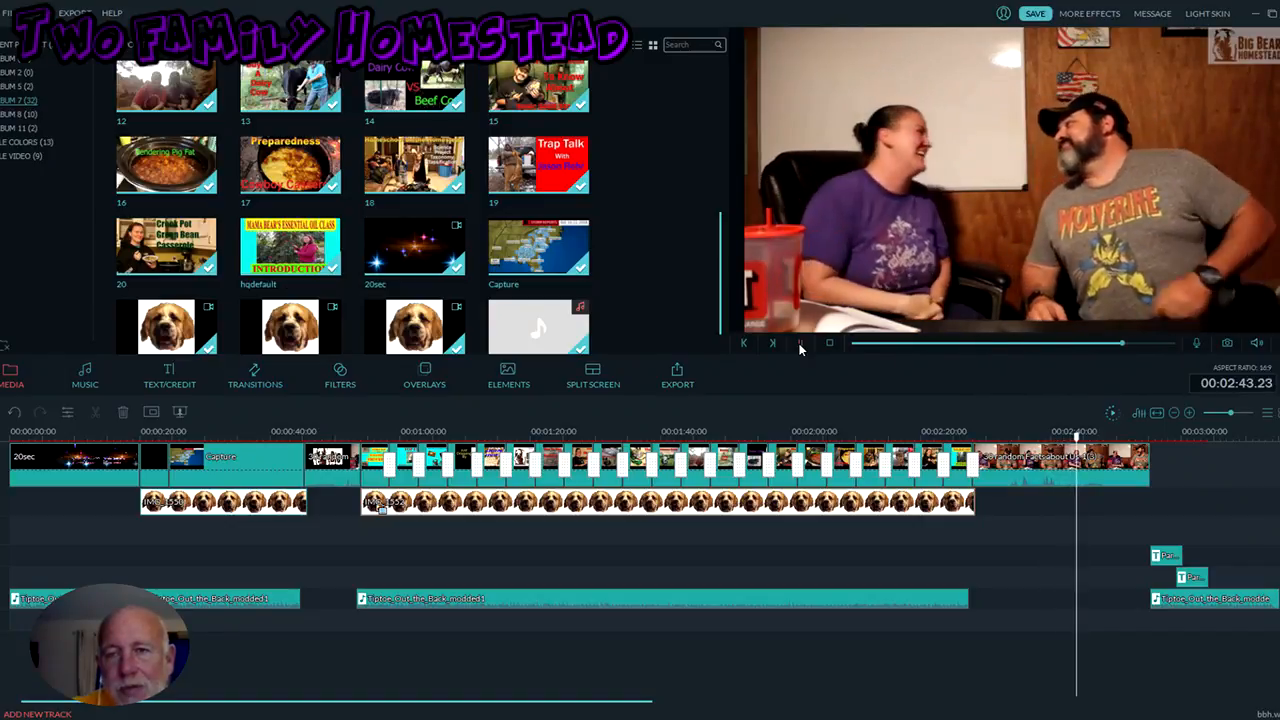
{"action": "left_click", "coordinate": [800, 345]}
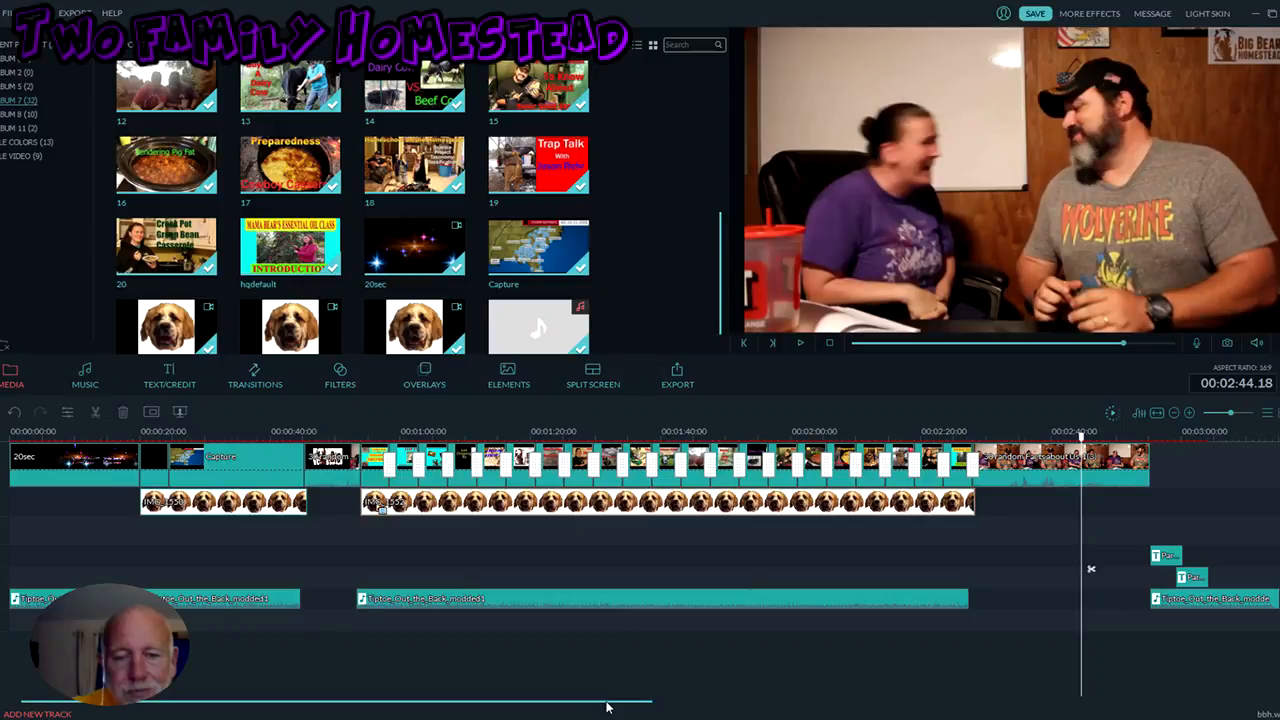
Step: Scrub through the two title clips after the last video clip, from about 2:56 to 3:00
{"action": "scroll", "coordinate": [646, 706], "scroll_direction": "right", "scroll_amount": 5}
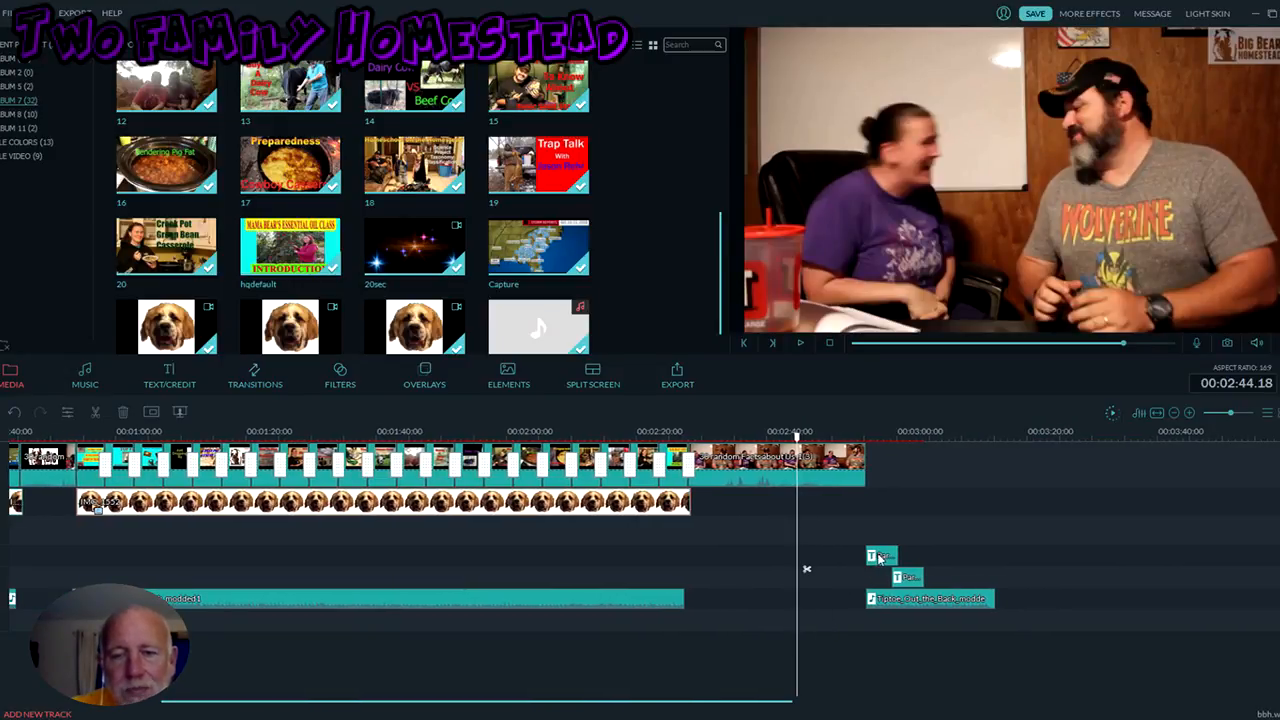
{"action": "left_click", "coordinate": [874, 436]}
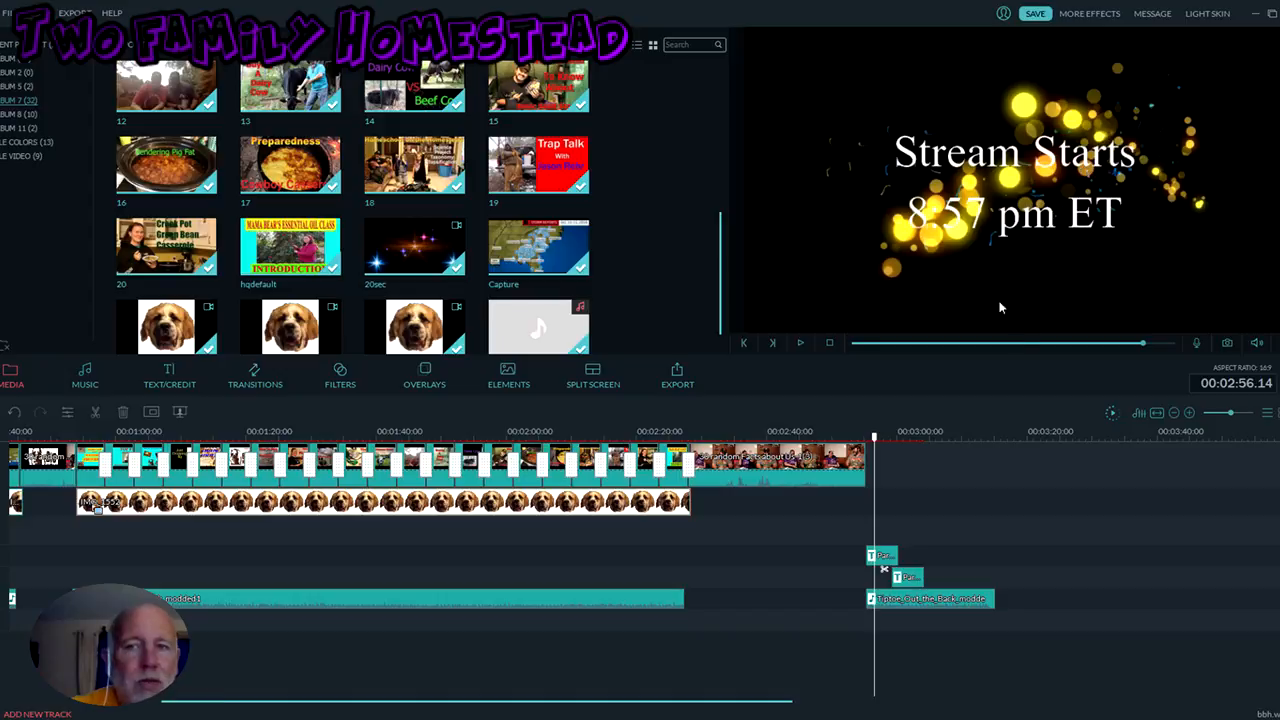
{"action": "left_click", "coordinate": [880, 438]}
{"action": "left_click_drag", "start_coordinate": [882, 442], "coordinate": [903, 444]}
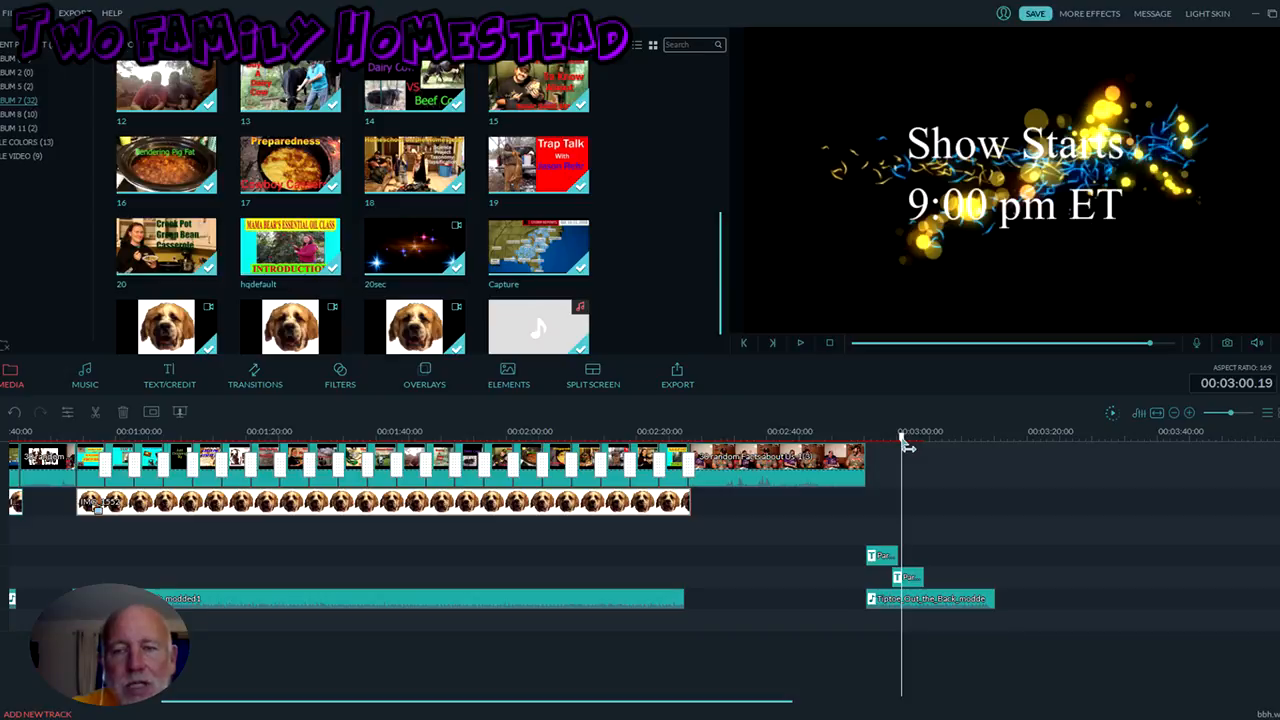
{"action": "left_click_drag", "start_coordinate": [903, 440], "coordinate": [901, 440]}
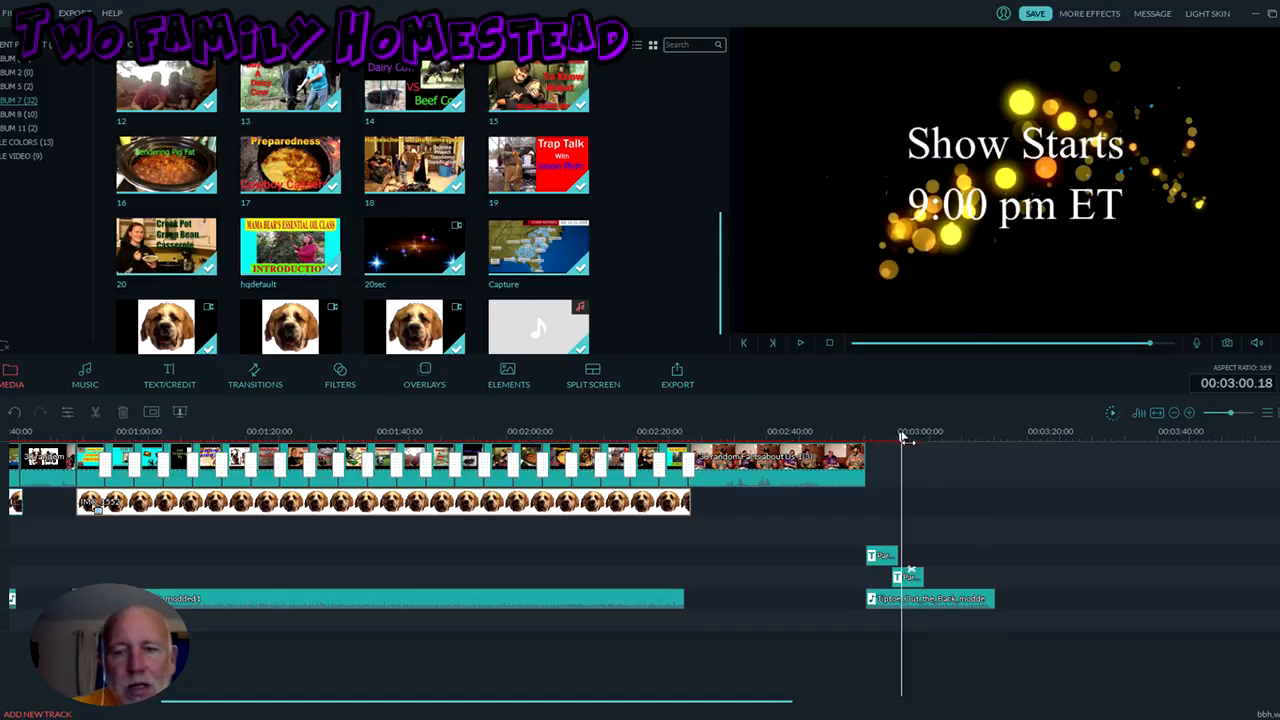
Step: Play the two closing title clips from the start of the first title to about 3:03
{"action": "left_click_drag", "start_coordinate": [902, 437], "coordinate": [868, 439]}
{"action": "left_click", "coordinate": [800, 344]}
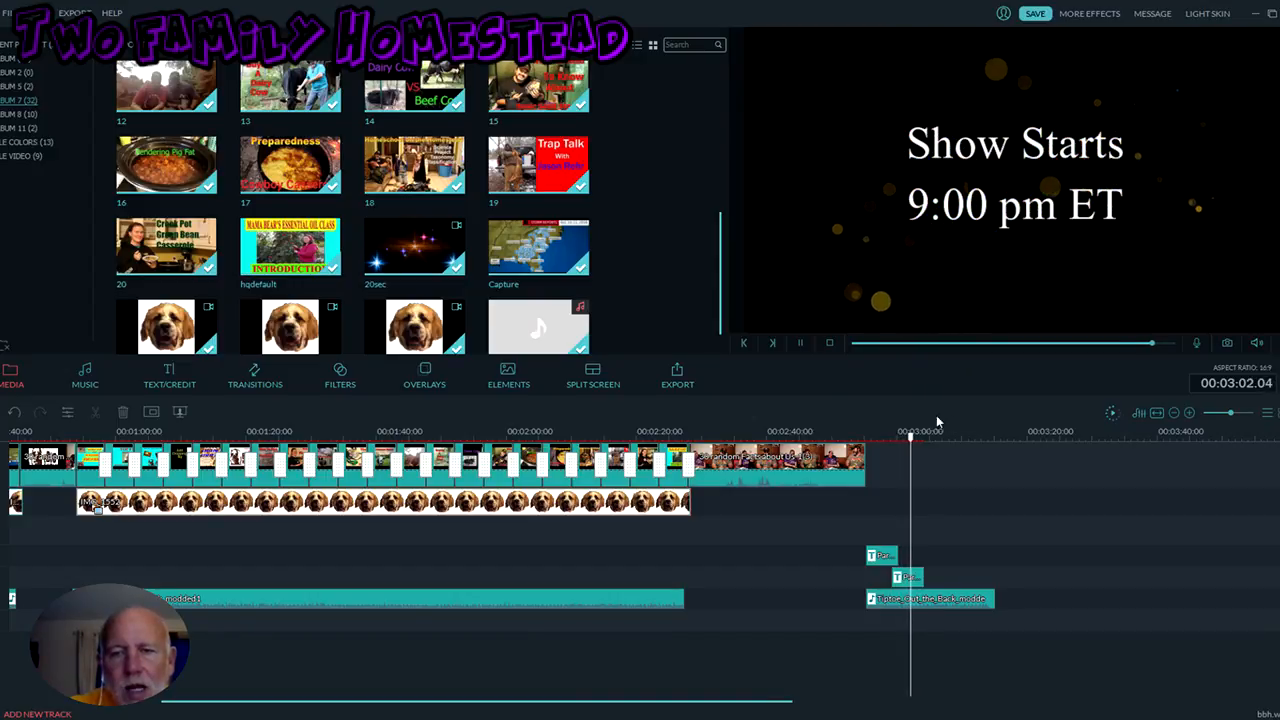
{"action": "left_click", "coordinate": [801, 342]}
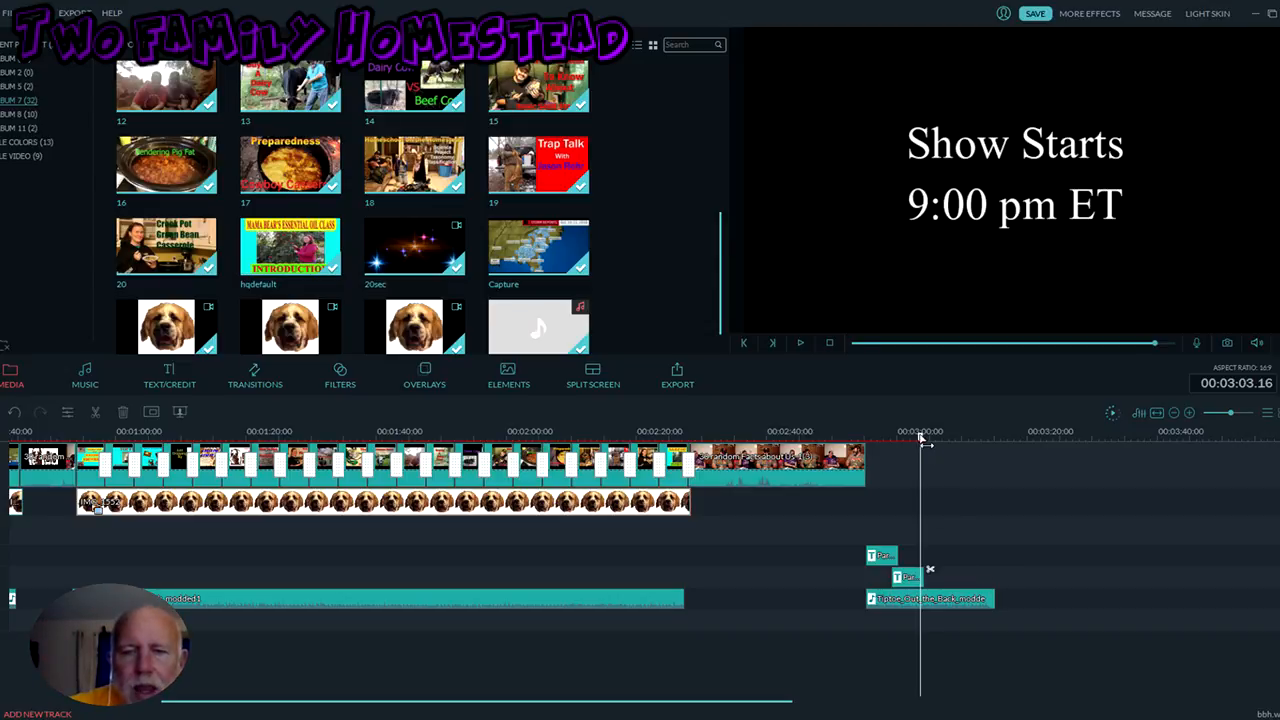
Step: Return the playhead to the project's start and preview the Tiptoe_Out_the_Back music file from the media library
{"action": "left_click_drag", "start_coordinate": [900, 441], "coordinate": [5, 441]}
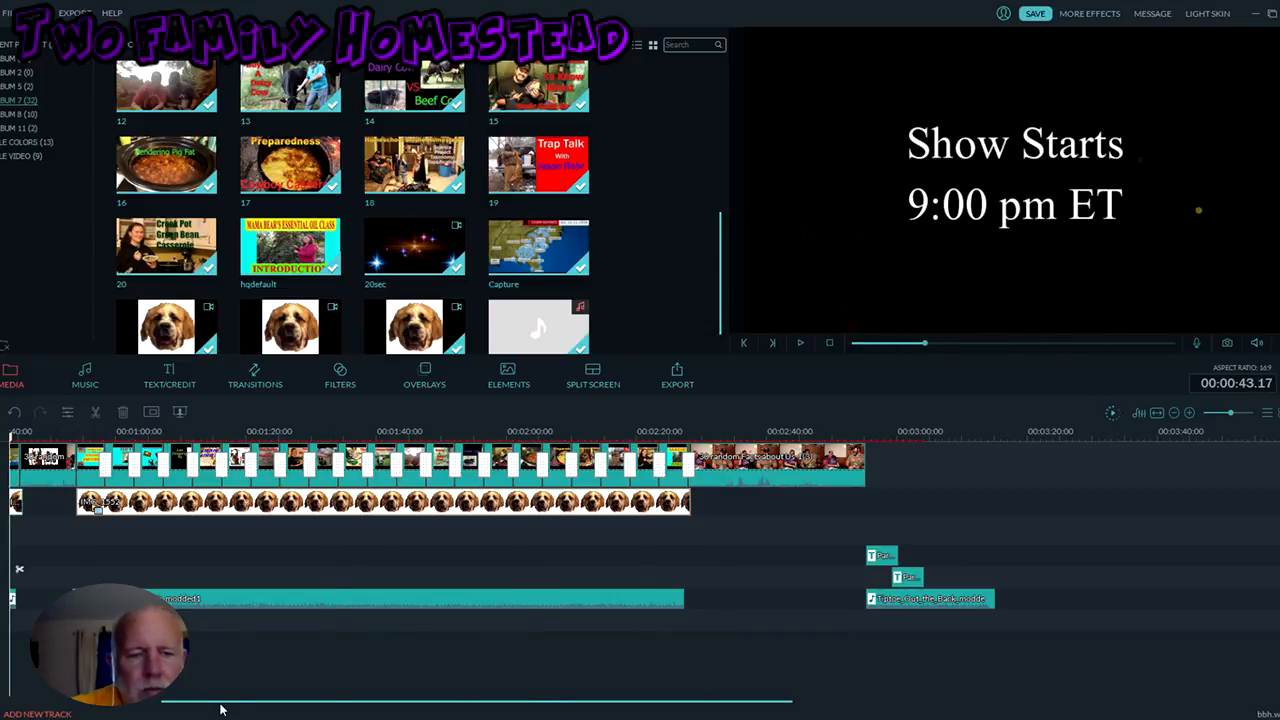
{"action": "left_click_drag", "start_coordinate": [221, 702], "coordinate": [81, 702]}
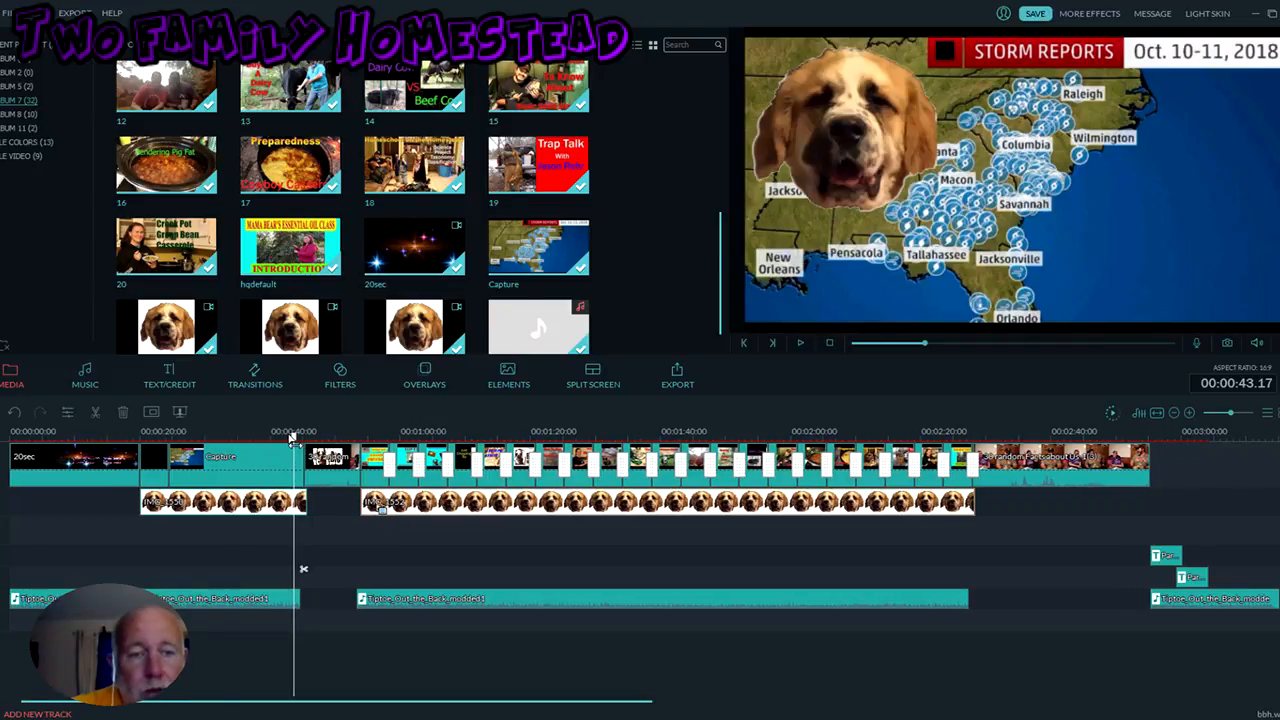
{"action": "left_click_drag", "start_coordinate": [295, 437], "coordinate": [3, 497]}
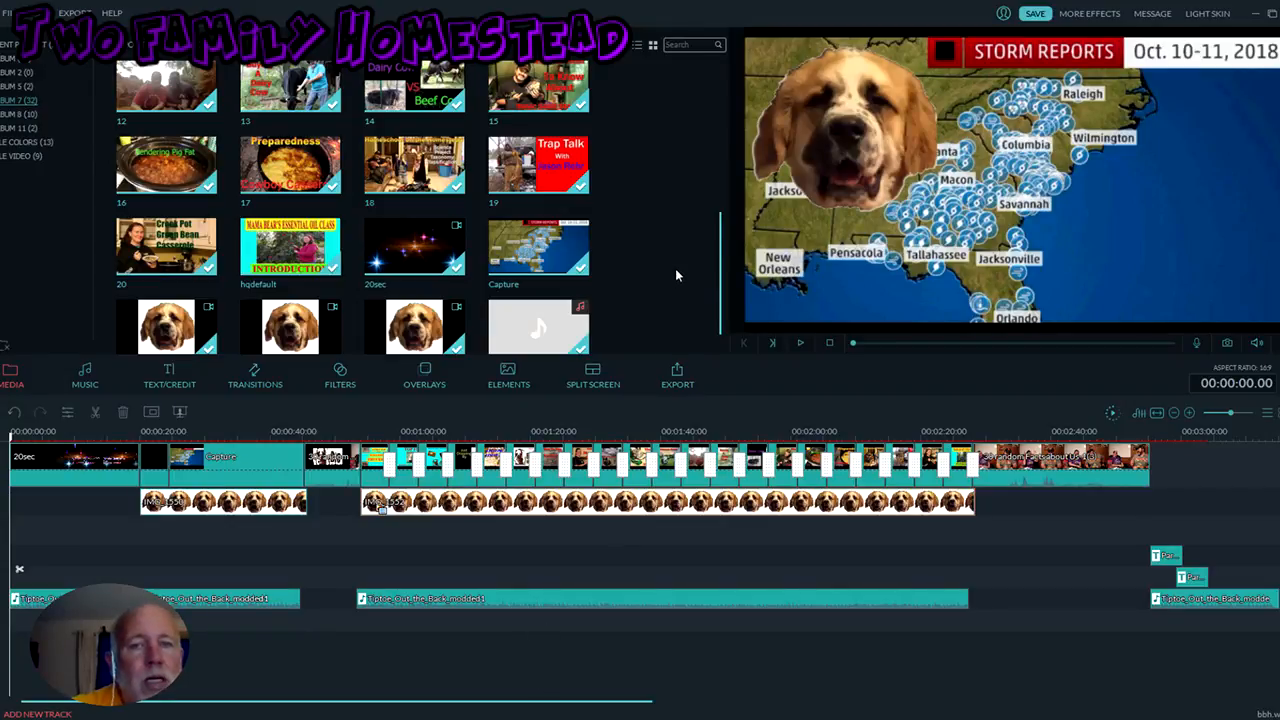
{"action": "left_click_drag", "start_coordinate": [722, 288], "coordinate": [725, 308]}
{"action": "left_click", "coordinate": [579, 328]}
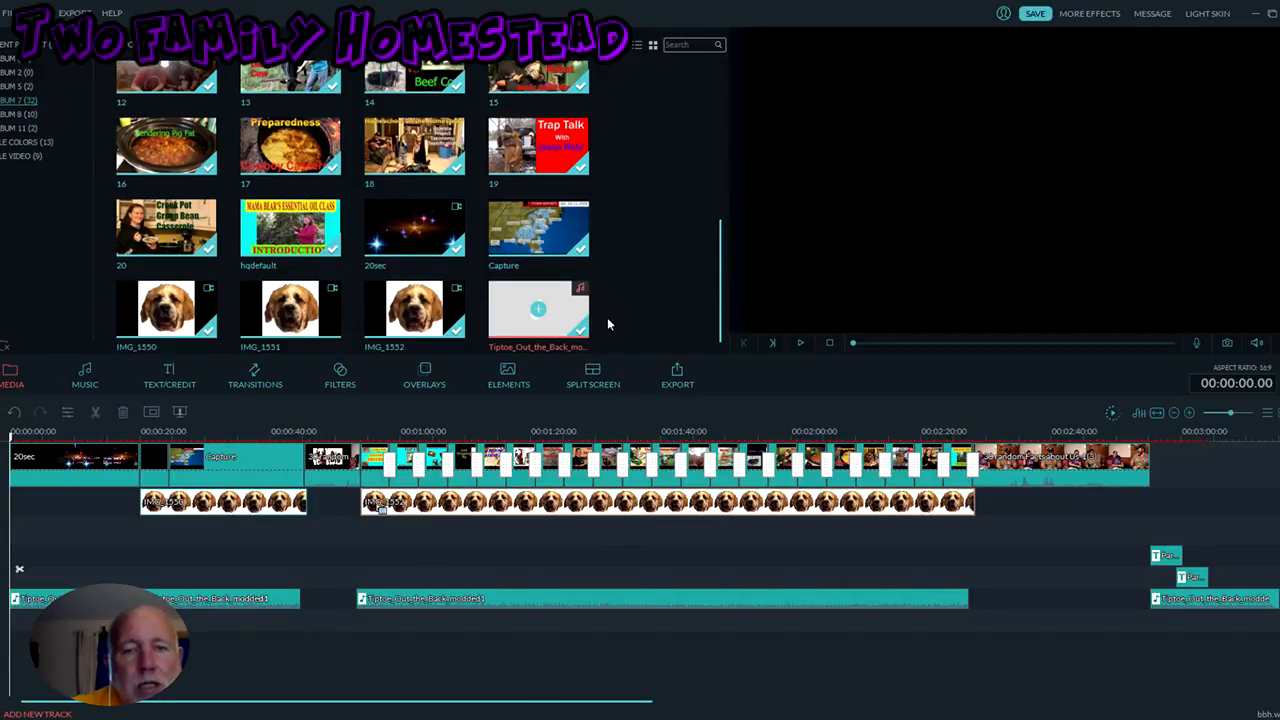
{"action": "left_click", "coordinate": [800, 344]}
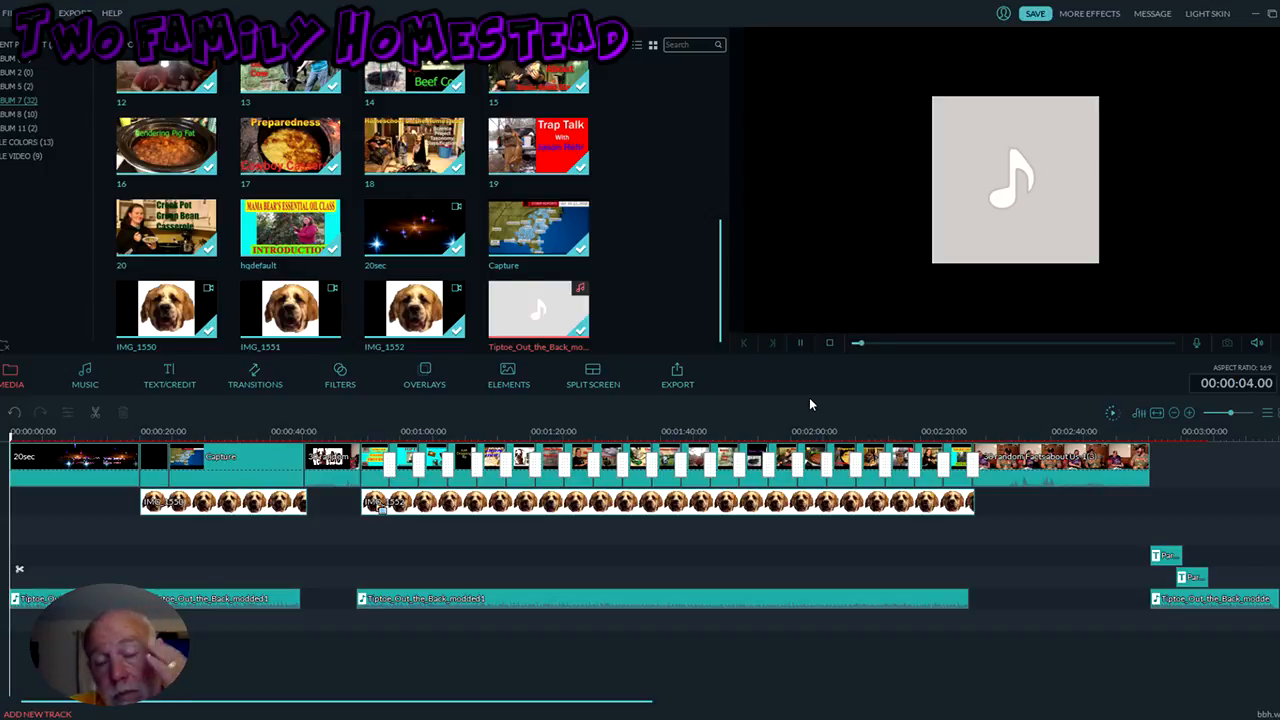
{"action": "left_click", "coordinate": [802, 345]}
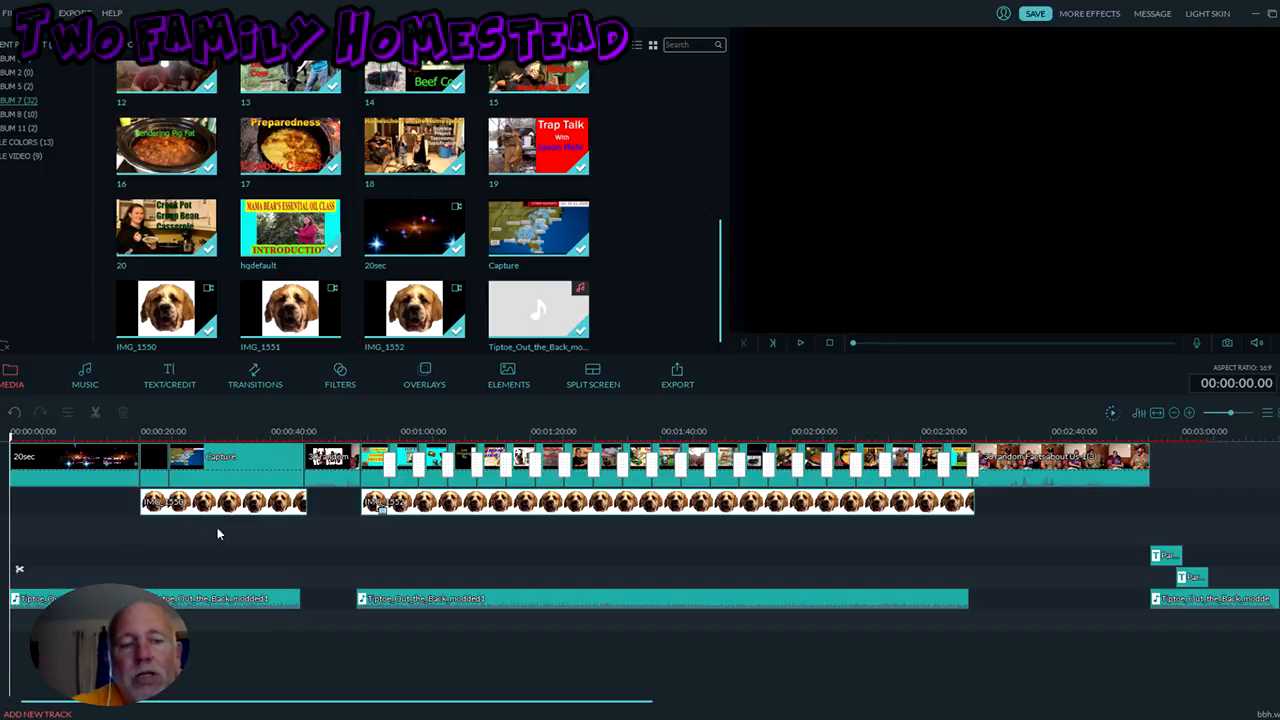
Step: Inspect the volume and fade settings of each music clip on the timeline's audio track
{"action": "left_click", "coordinate": [226, 598]}
{"action": "right_click", "coordinate": [226, 598]}
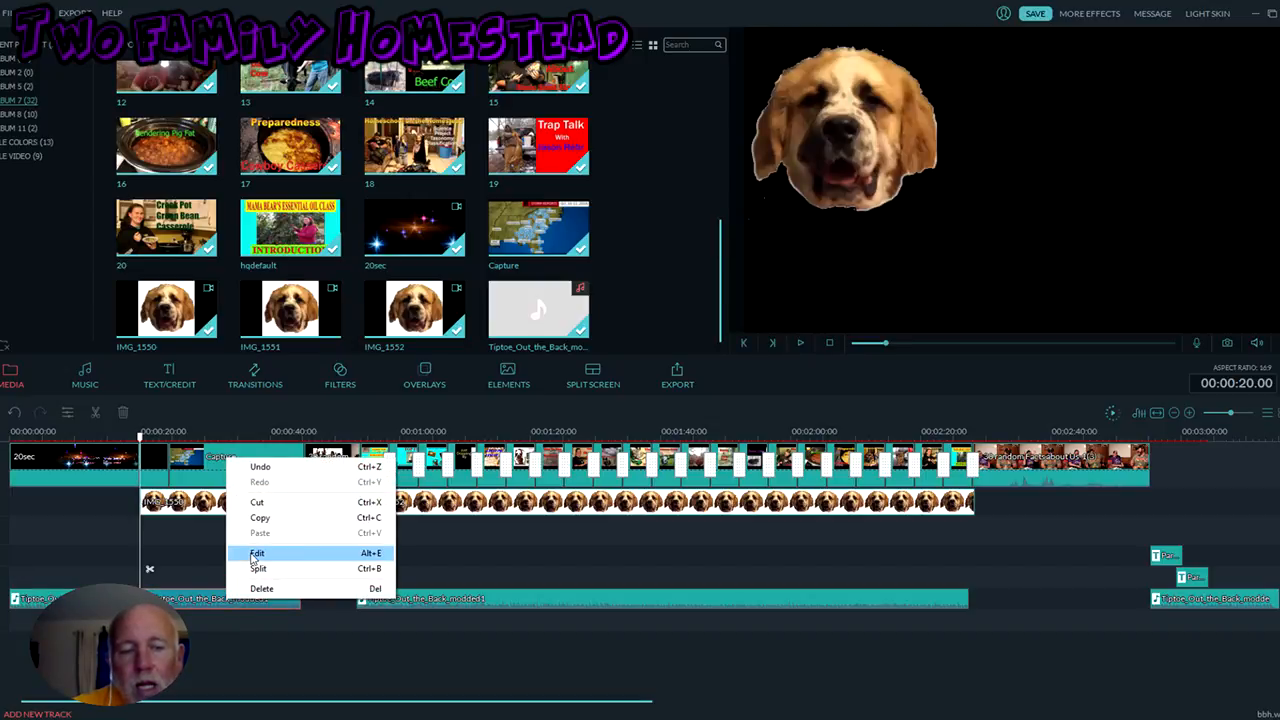
{"action": "left_click", "coordinate": [252, 555]}
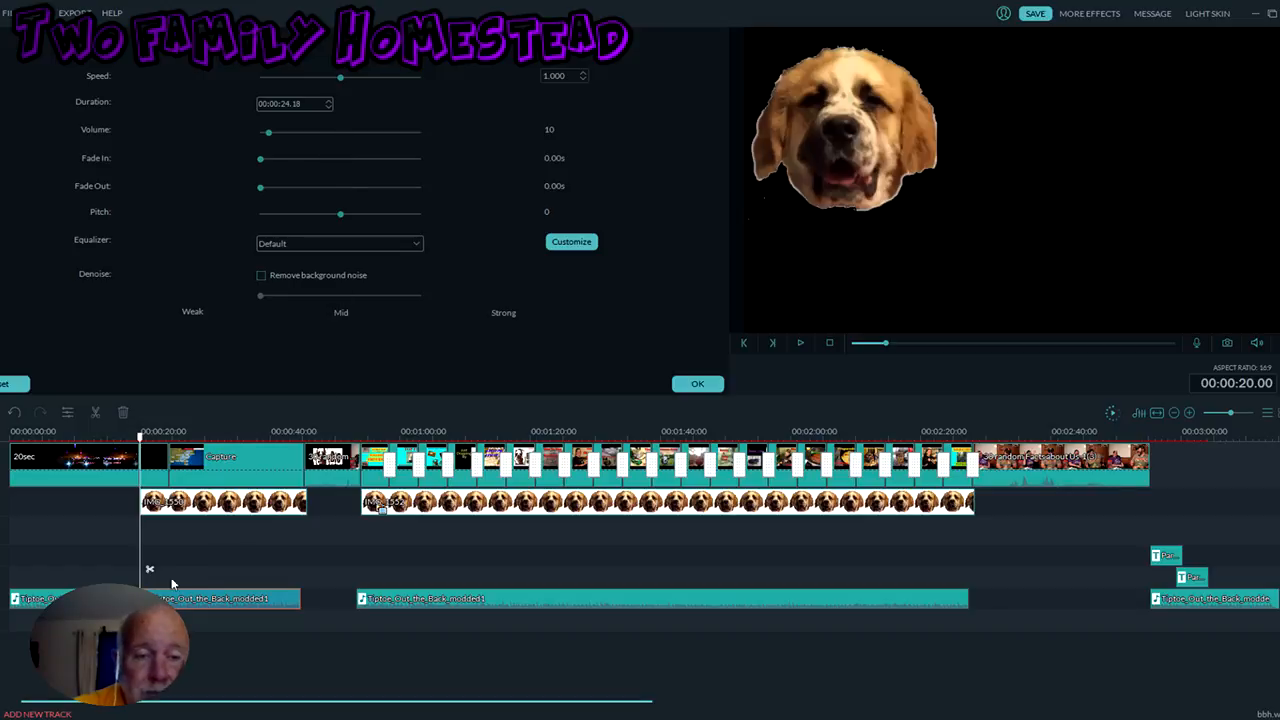
{"action": "left_click", "coordinate": [19, 569]}
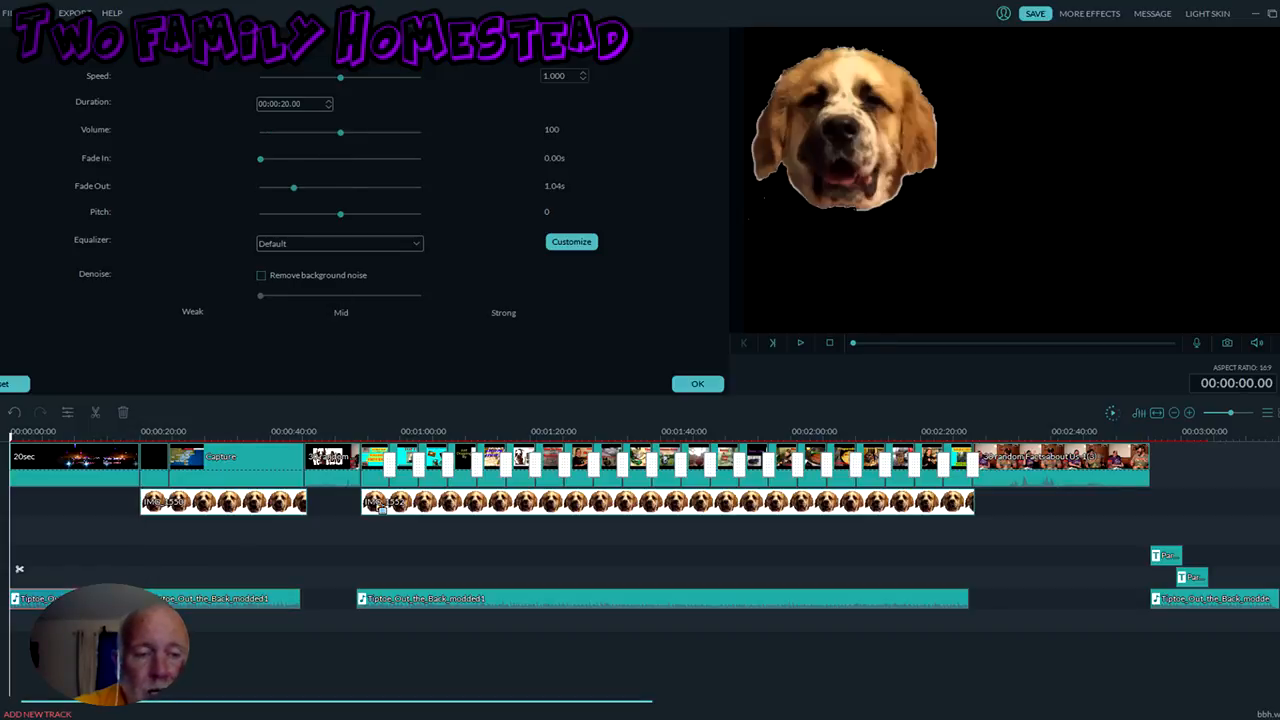
{"action": "right_click", "coordinate": [80, 457]}
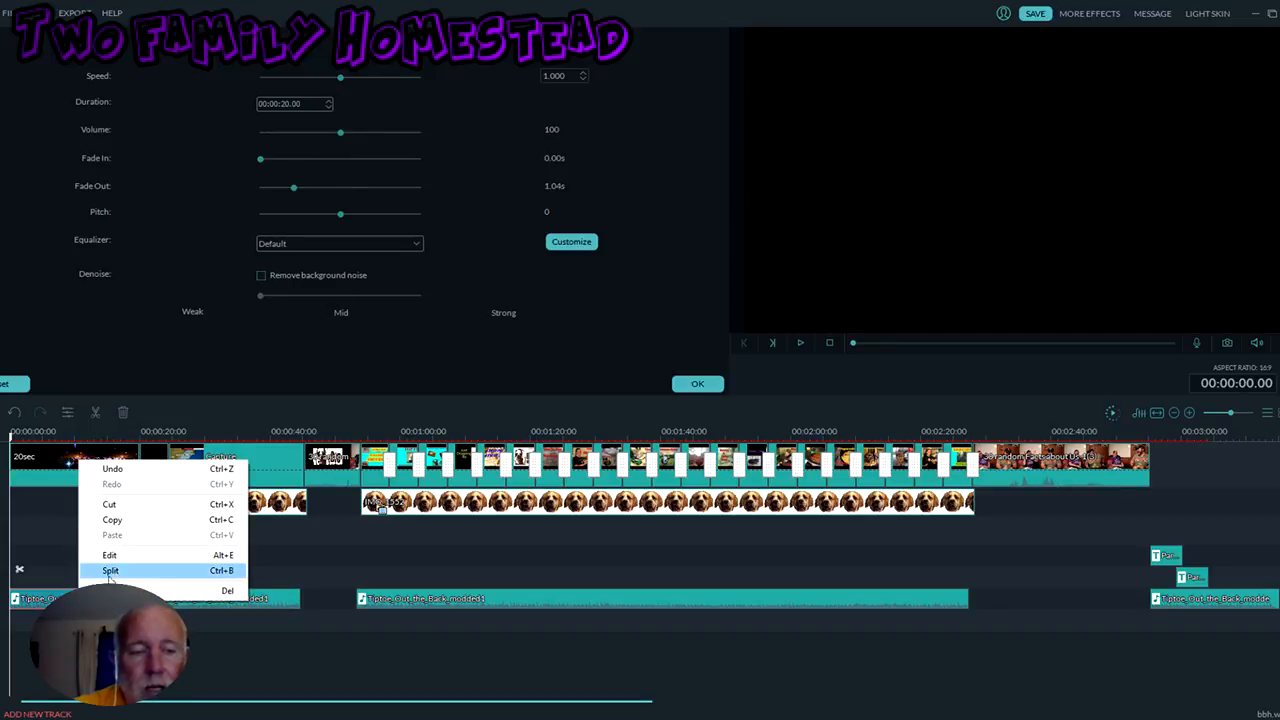
{"action": "left_click", "coordinate": [136, 557]}
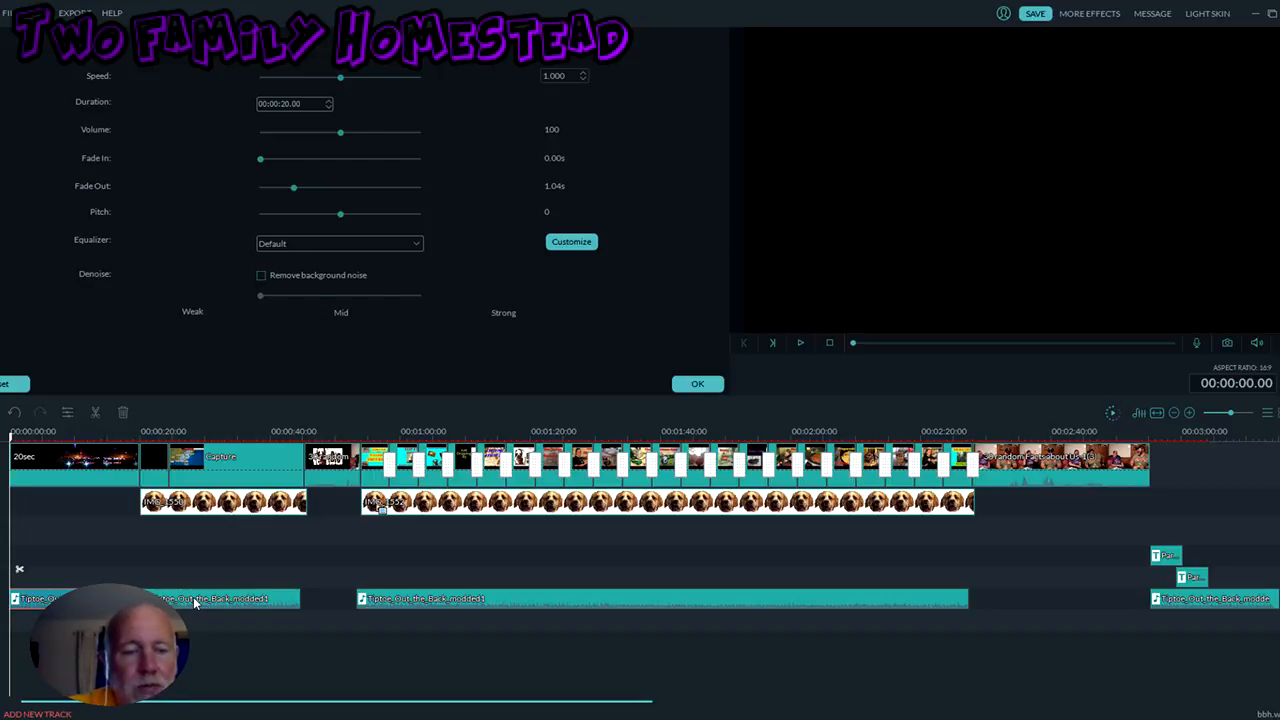
{"action": "left_click", "coordinate": [480, 598]}
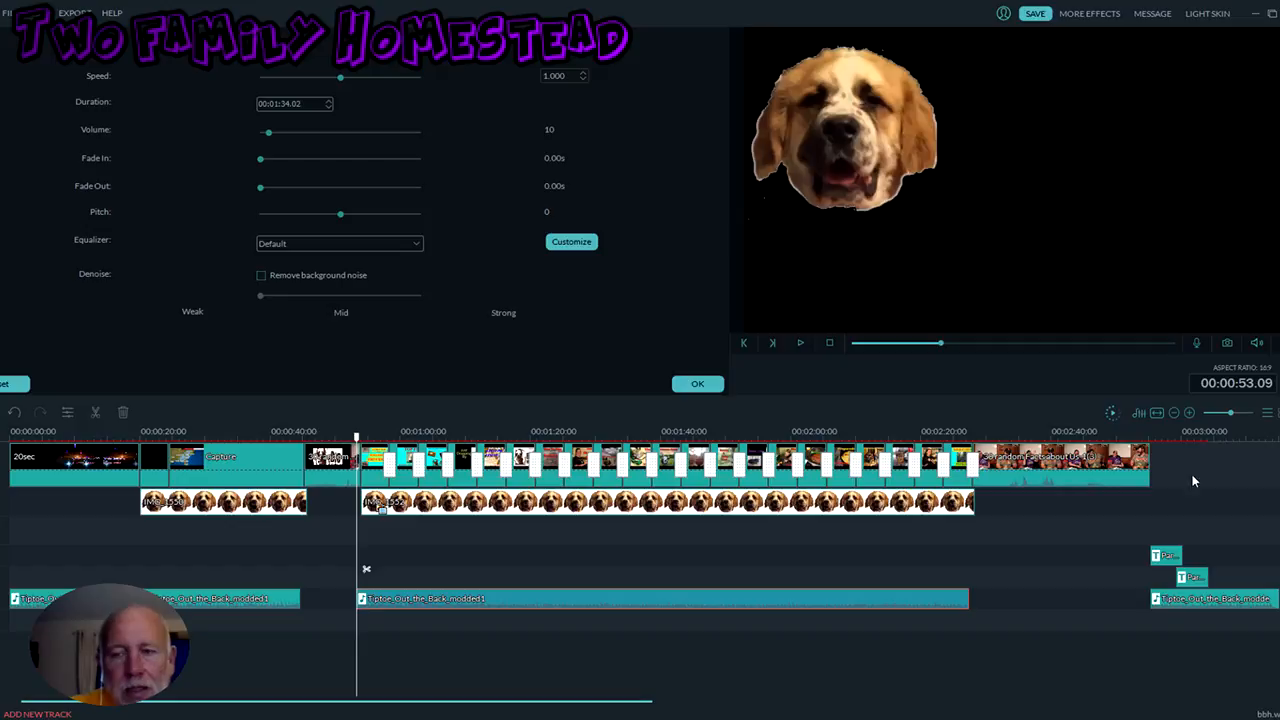
{"action": "left_click", "coordinate": [1191, 599]}
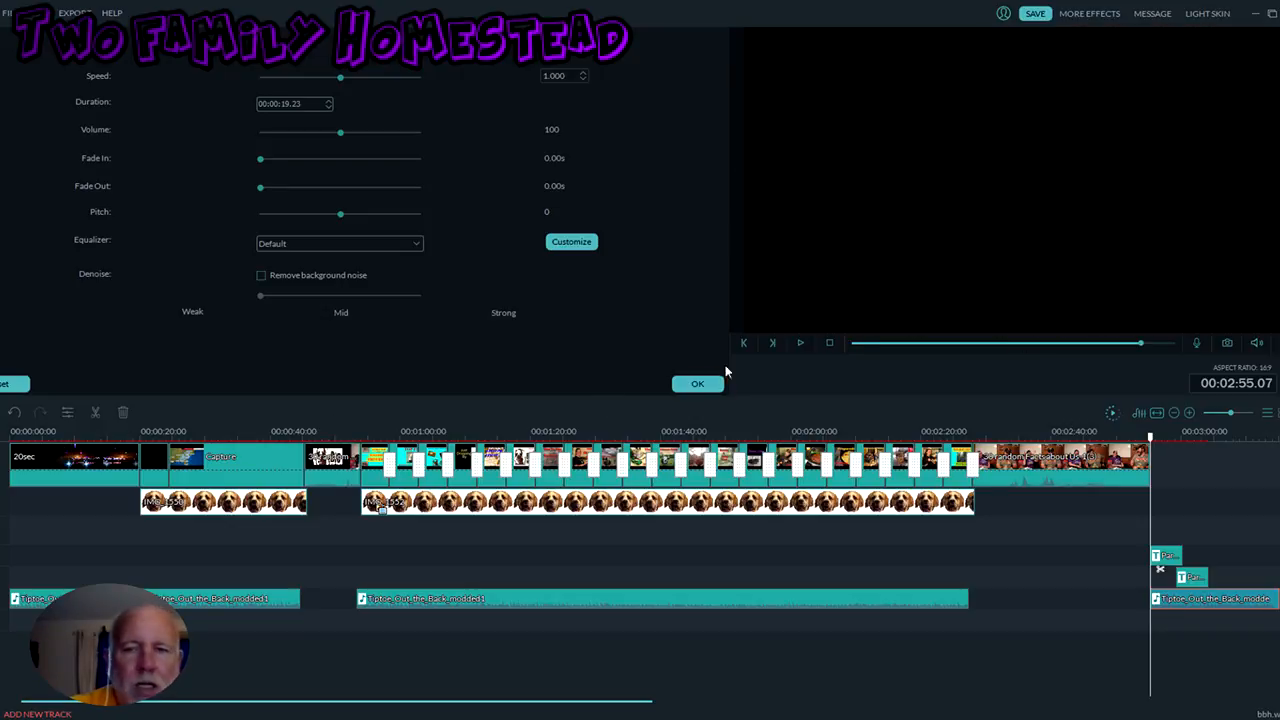
Step: Render the whole timeline for smooth preview playback from the start and close the audio settings
{"action": "left_click", "coordinate": [829, 344]}
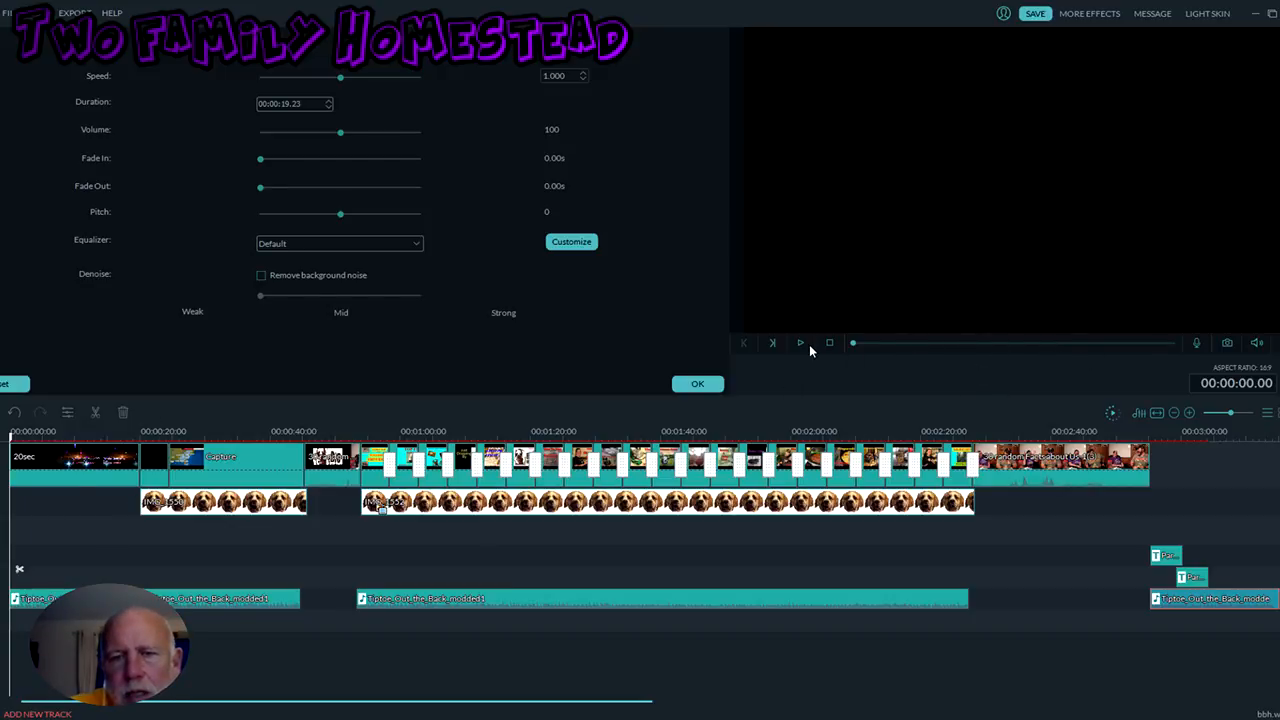
{"action": "left_click", "coordinate": [1112, 413]}
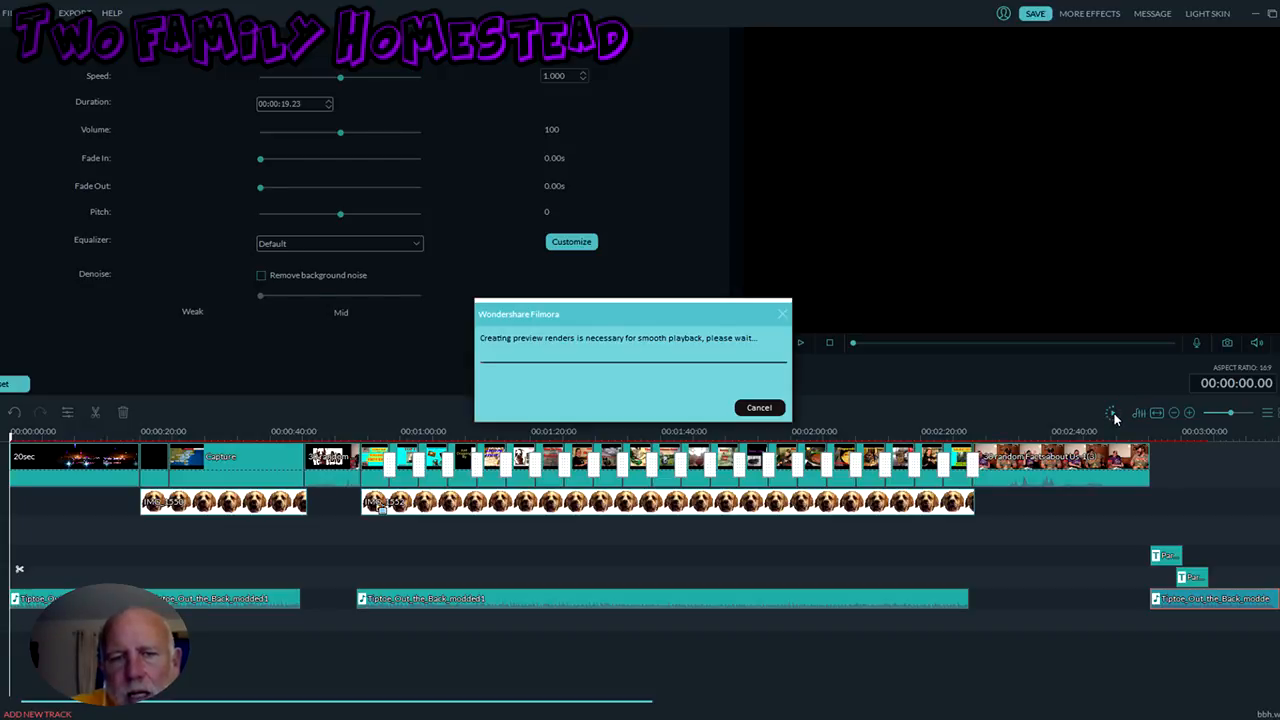
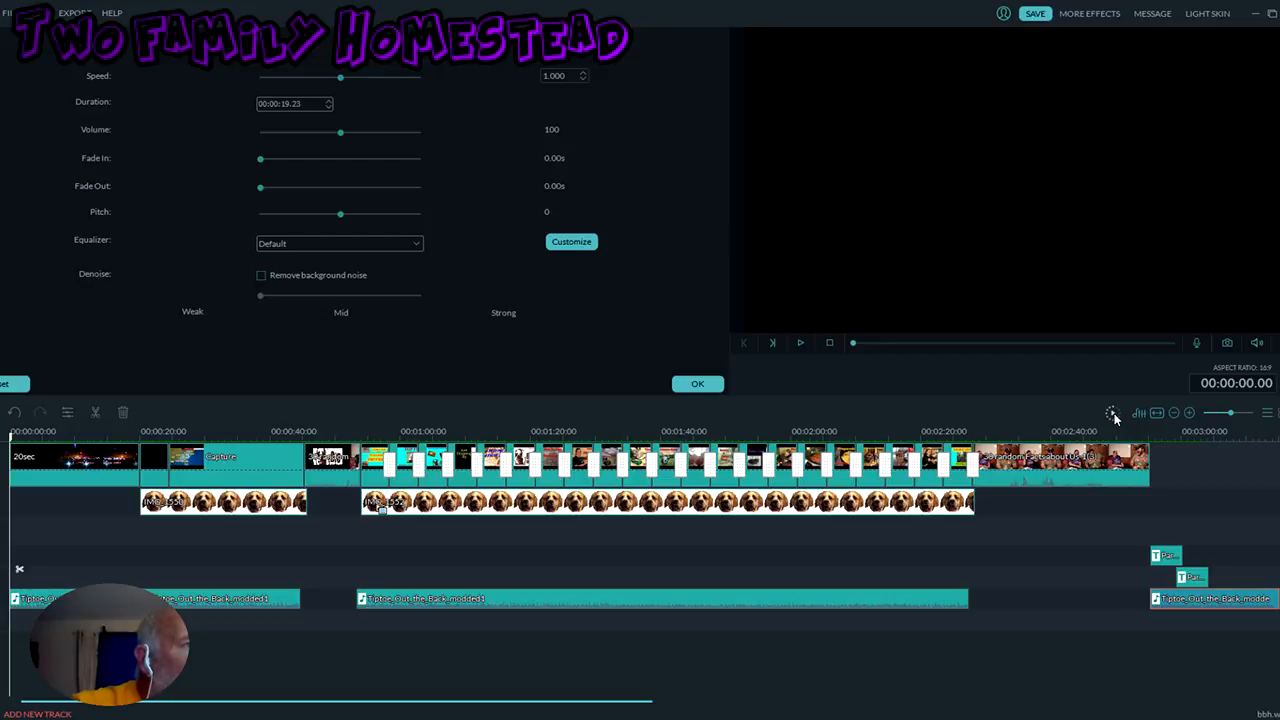
{"action": "left_click", "coordinate": [697, 384]}
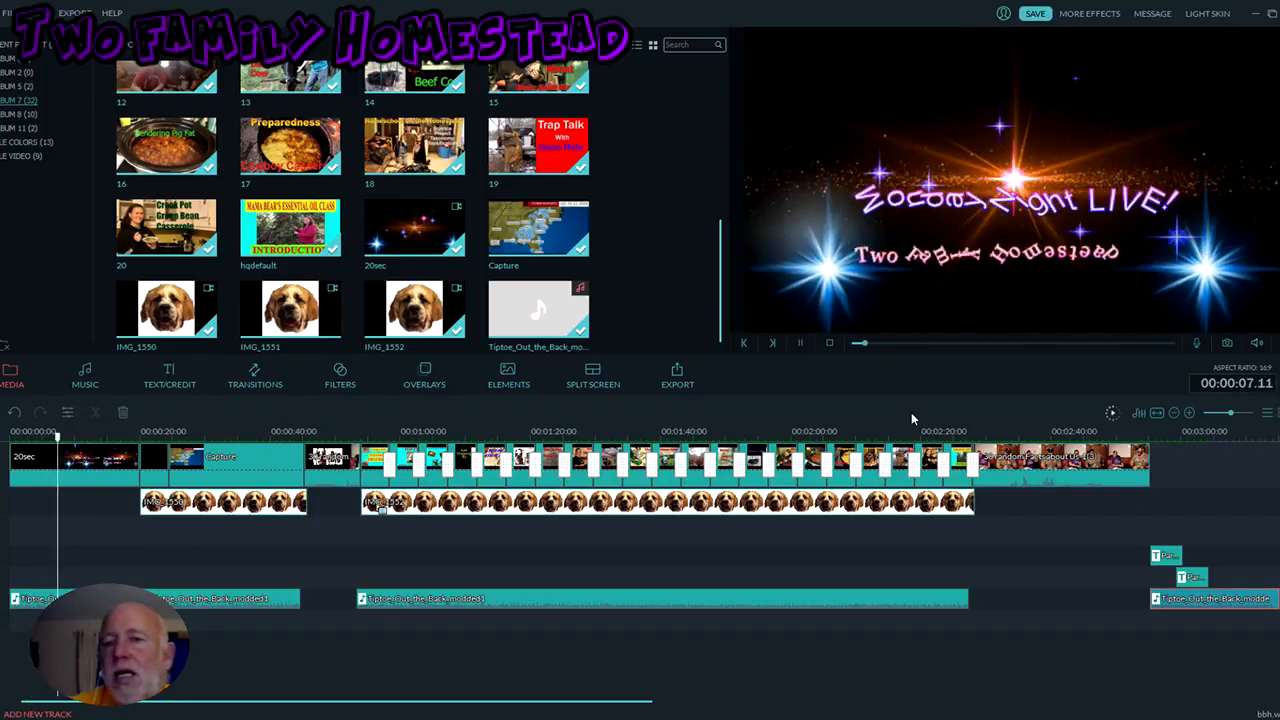
Step: Play the rendered project through to its end, pausing at about 0:20, 0:42 and 1:03
{"action": "left_click", "coordinate": [800, 345]}
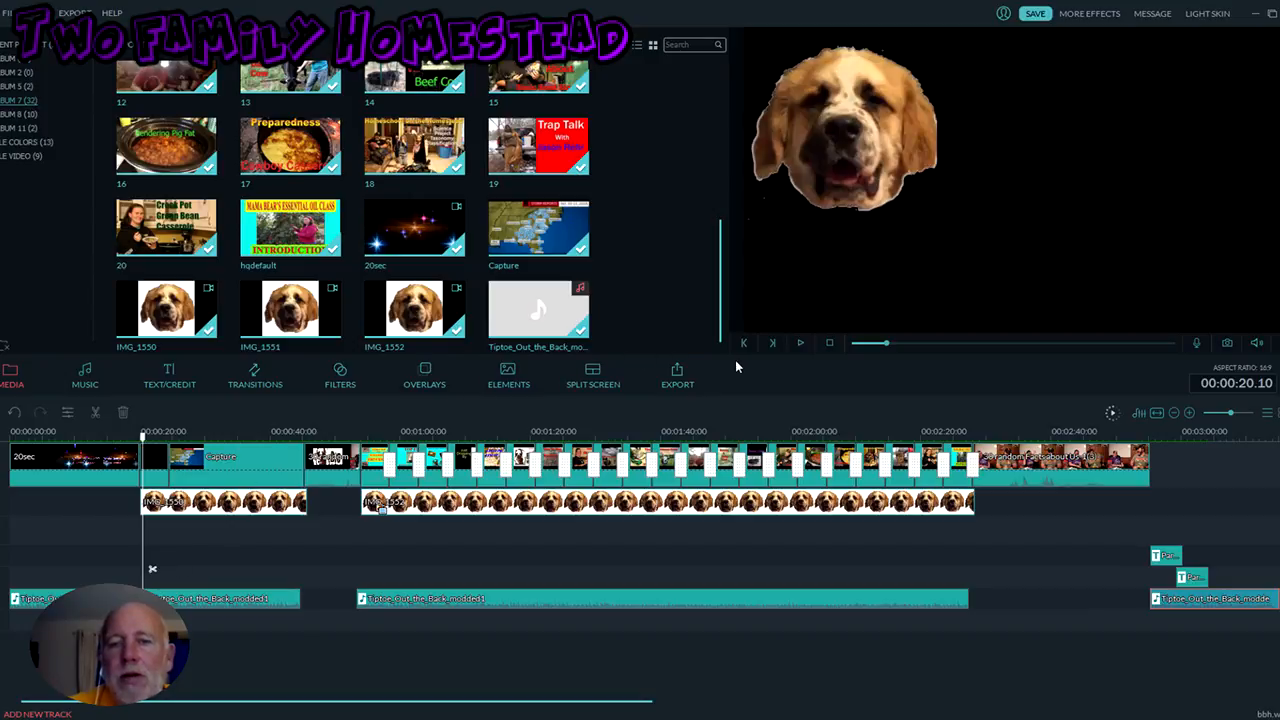
{"action": "left_click", "coordinate": [800, 344]}
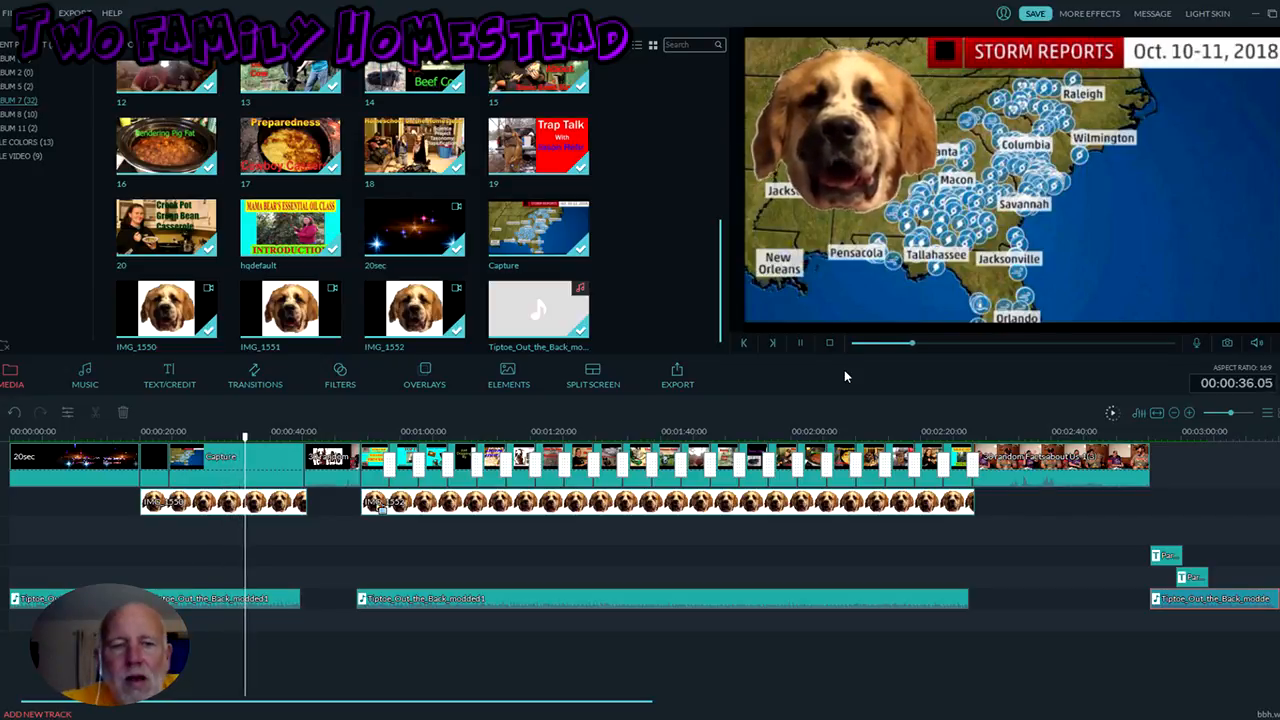
{"action": "left_click", "coordinate": [800, 344]}
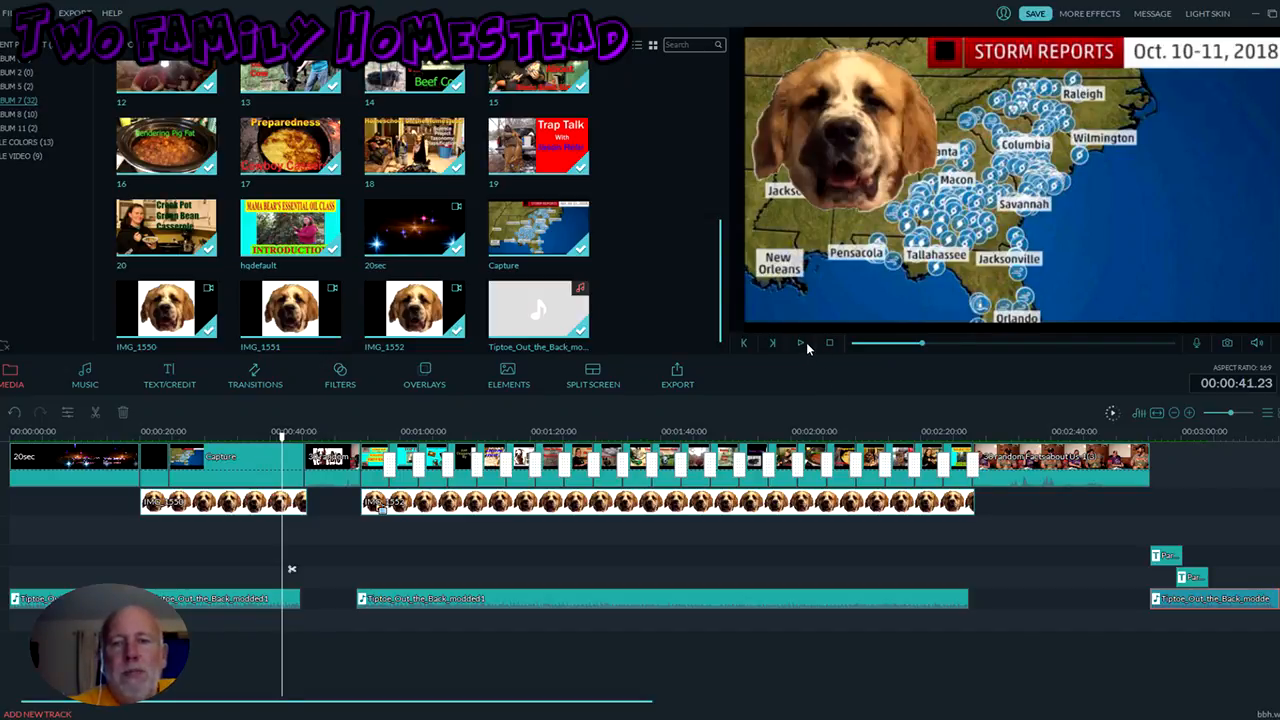
{"action": "left_click", "coordinate": [803, 344]}
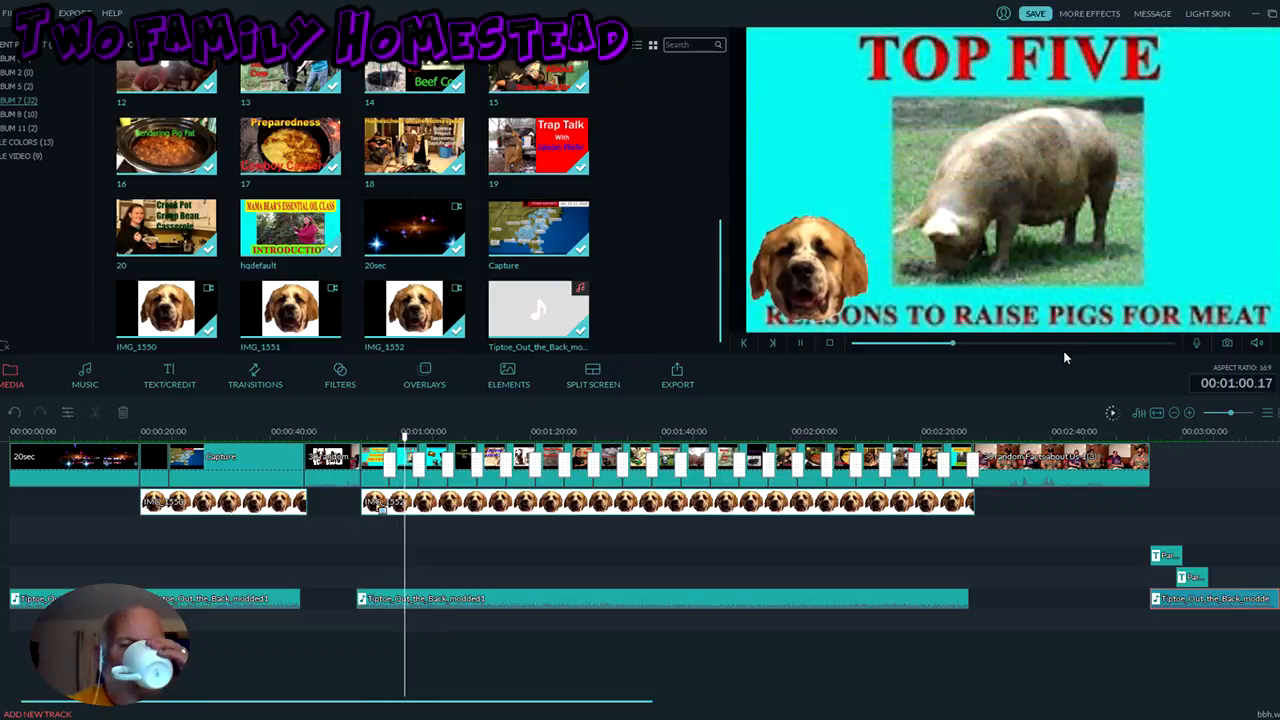
{"action": "left_click", "coordinate": [800, 343]}
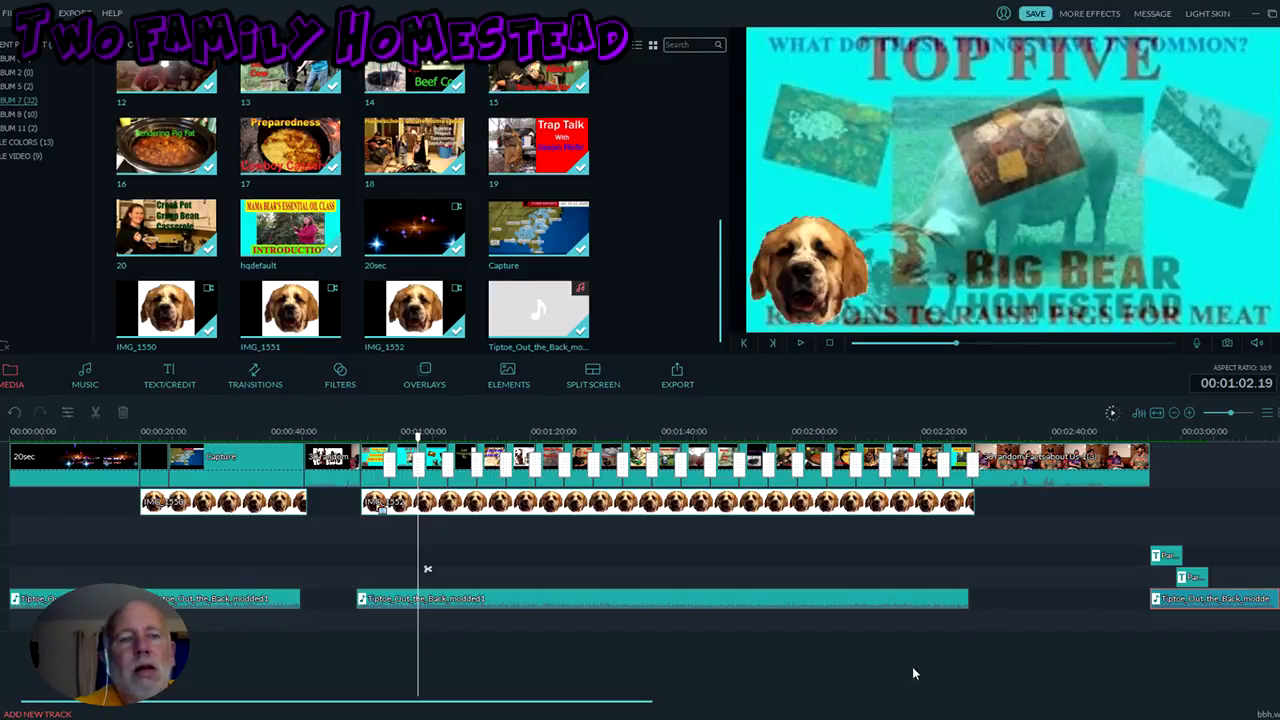
{"action": "left_click", "coordinate": [800, 345]}
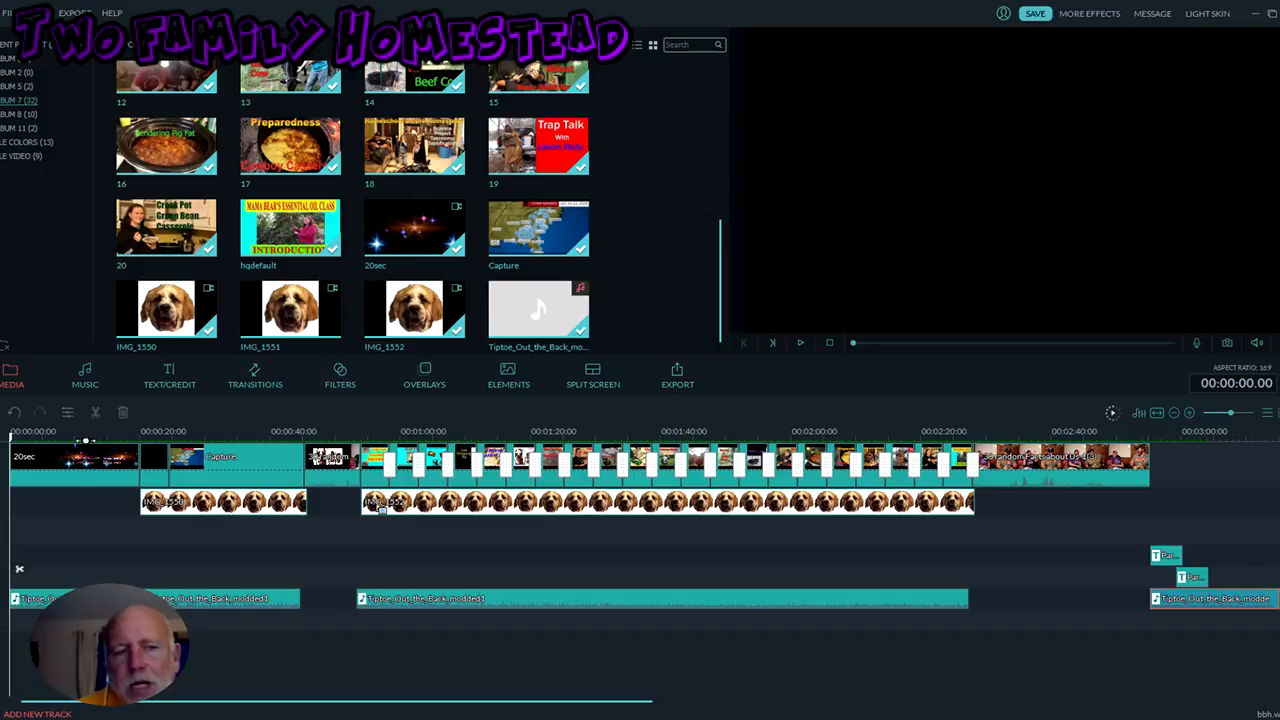
Step: Try enlarging the dog-head overlay on the storm map at about 0:26 and moving it over the map's right side
{"action": "left_click", "coordinate": [102, 434]}
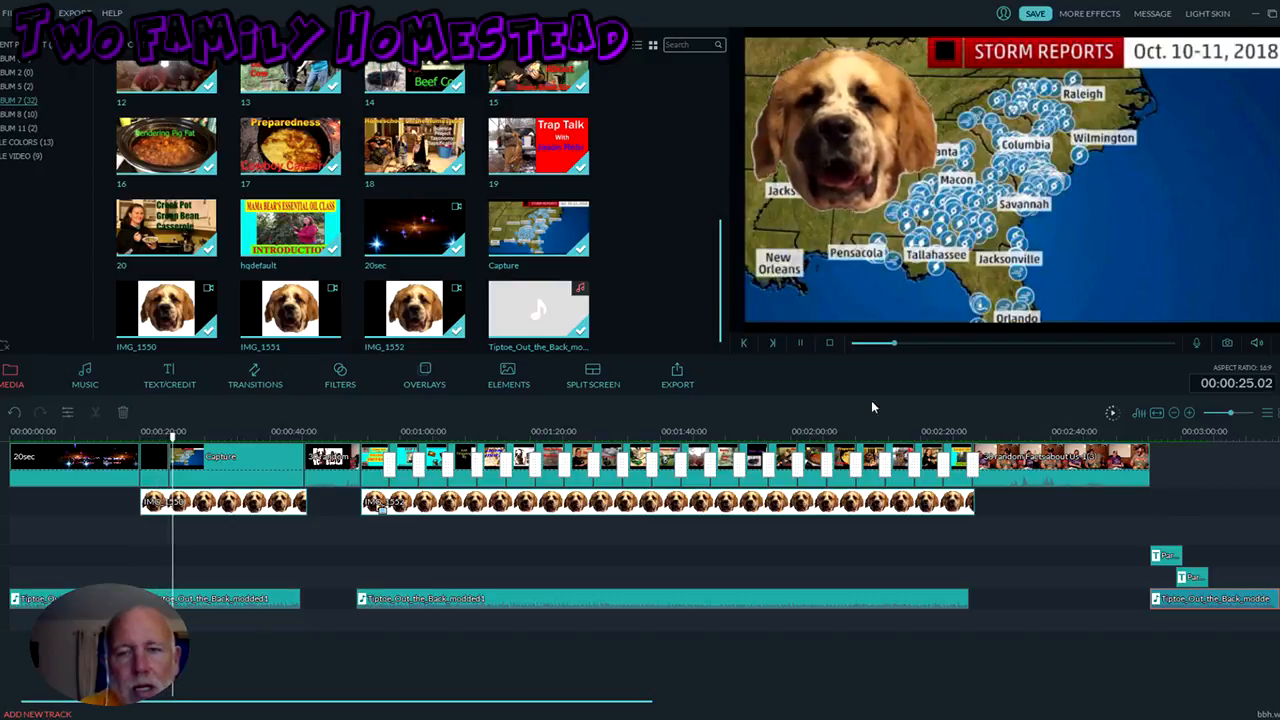
{"action": "left_click", "coordinate": [800, 343]}
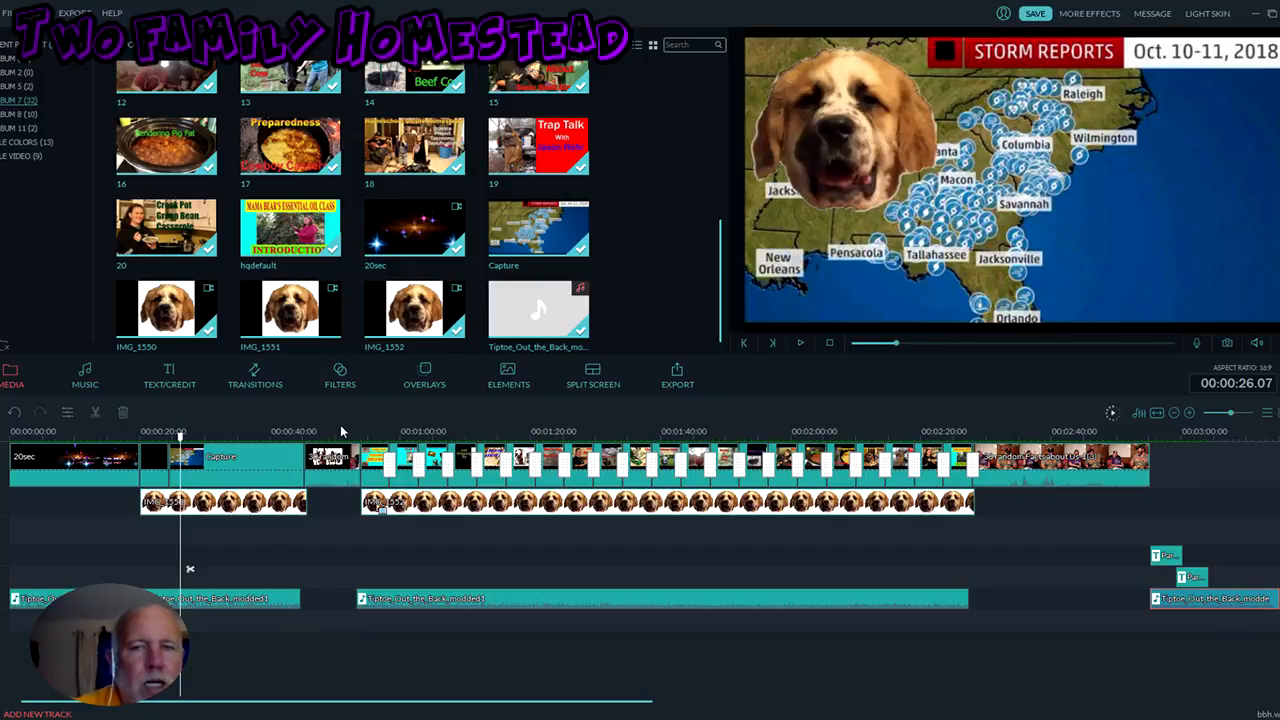
{"action": "left_click", "coordinate": [222, 504]}
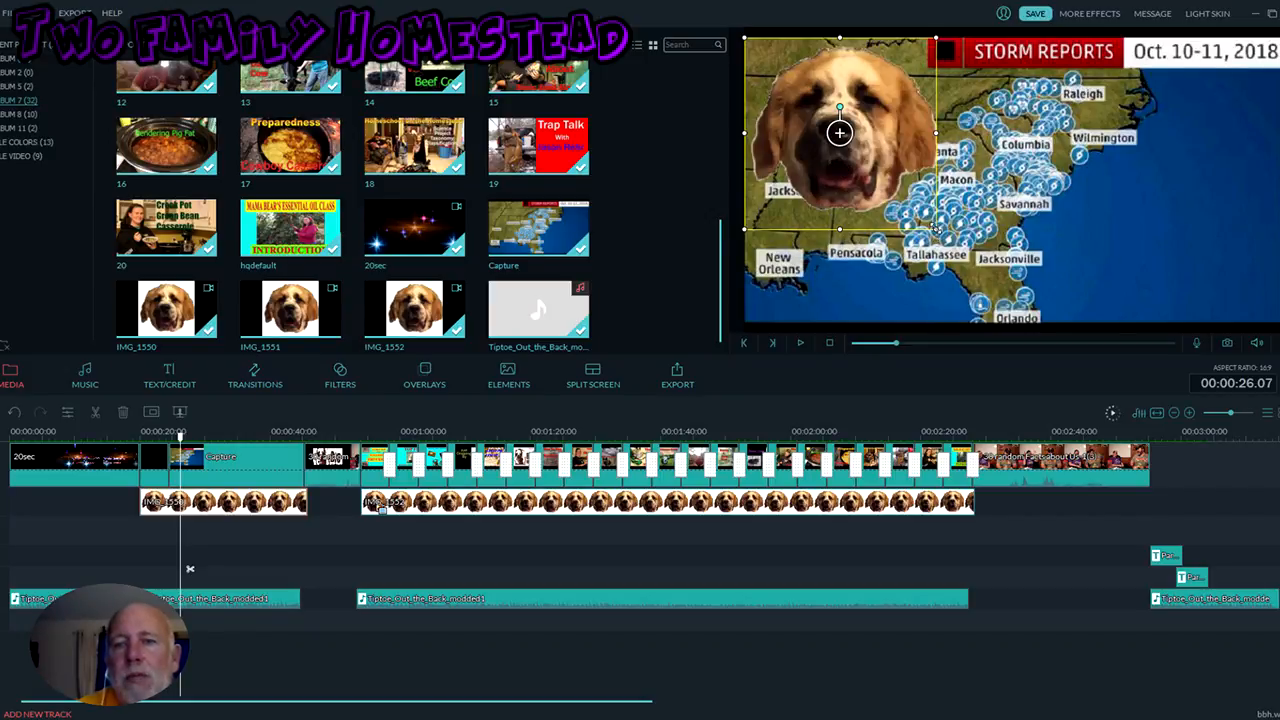
{"action": "left_click_drag", "start_coordinate": [933, 228], "coordinate": [983, 276]}
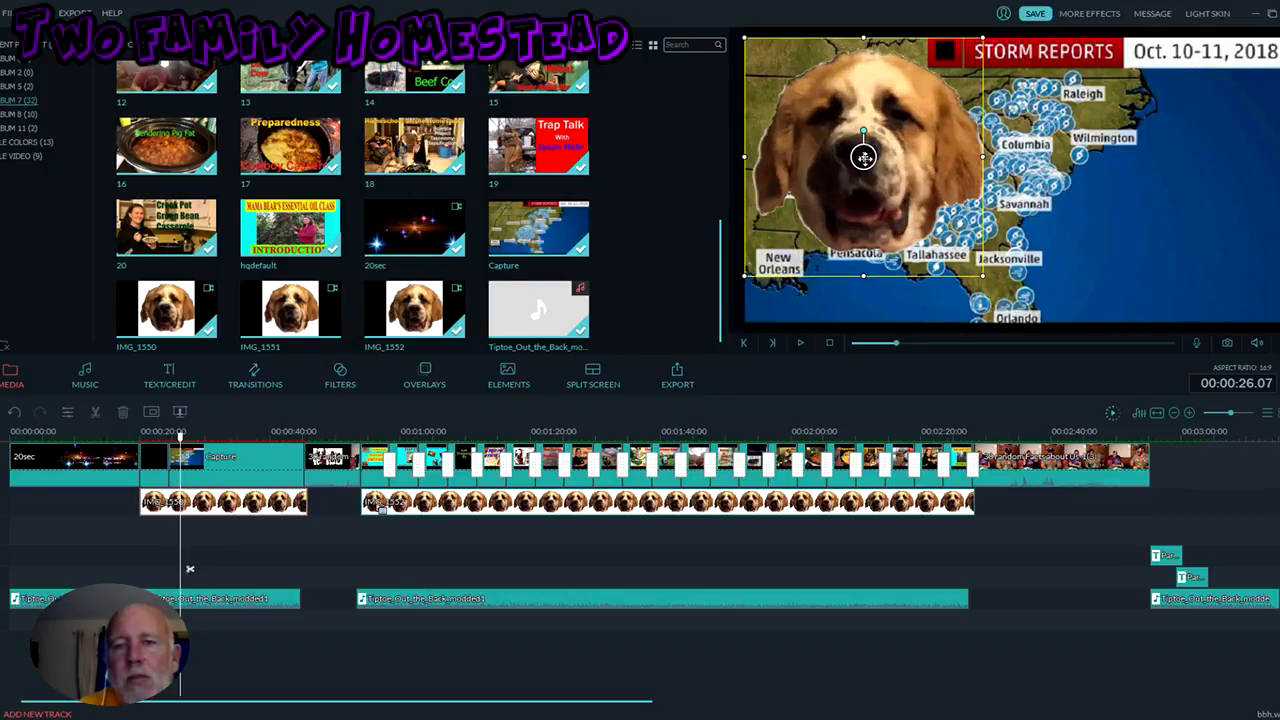
{"action": "left_click_drag", "start_coordinate": [863, 156], "coordinate": [1151, 180]}
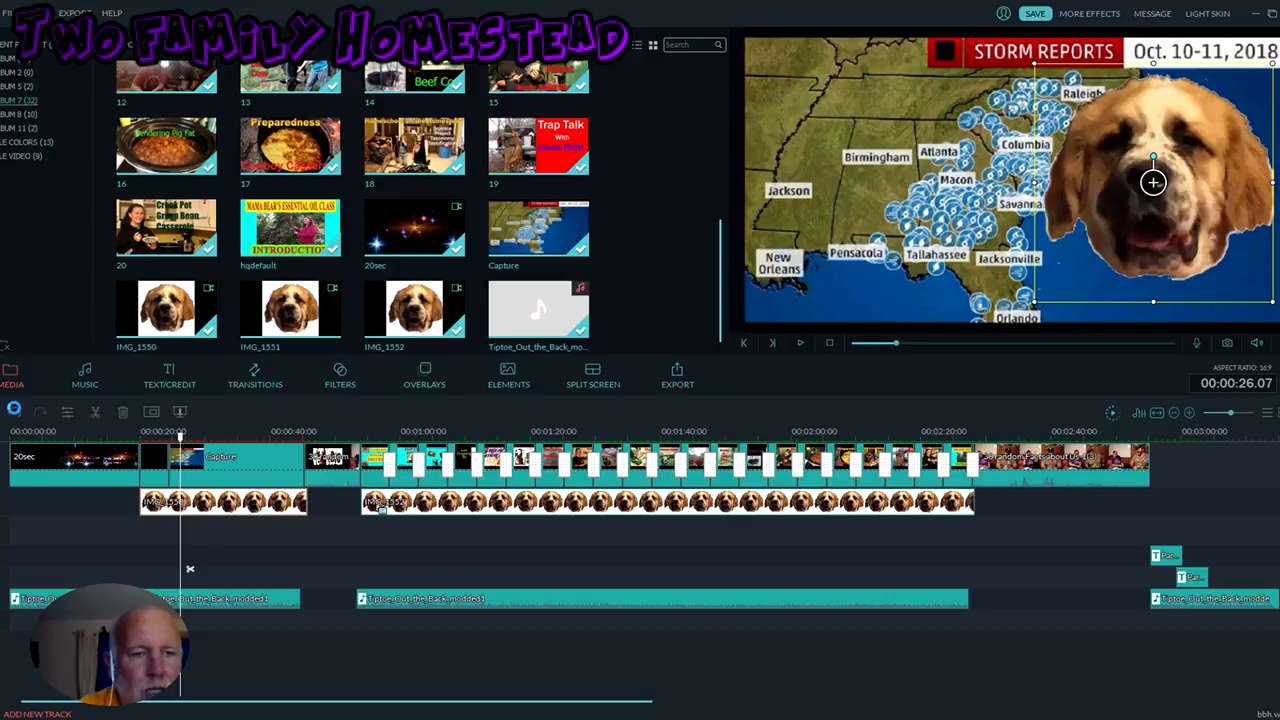
Step: Undo the dog-head overlay's move and enlargement and return the playhead to the project's start
{"action": "left_click", "coordinate": [15, 411]}
{"action": "left_click", "coordinate": [15, 411]}
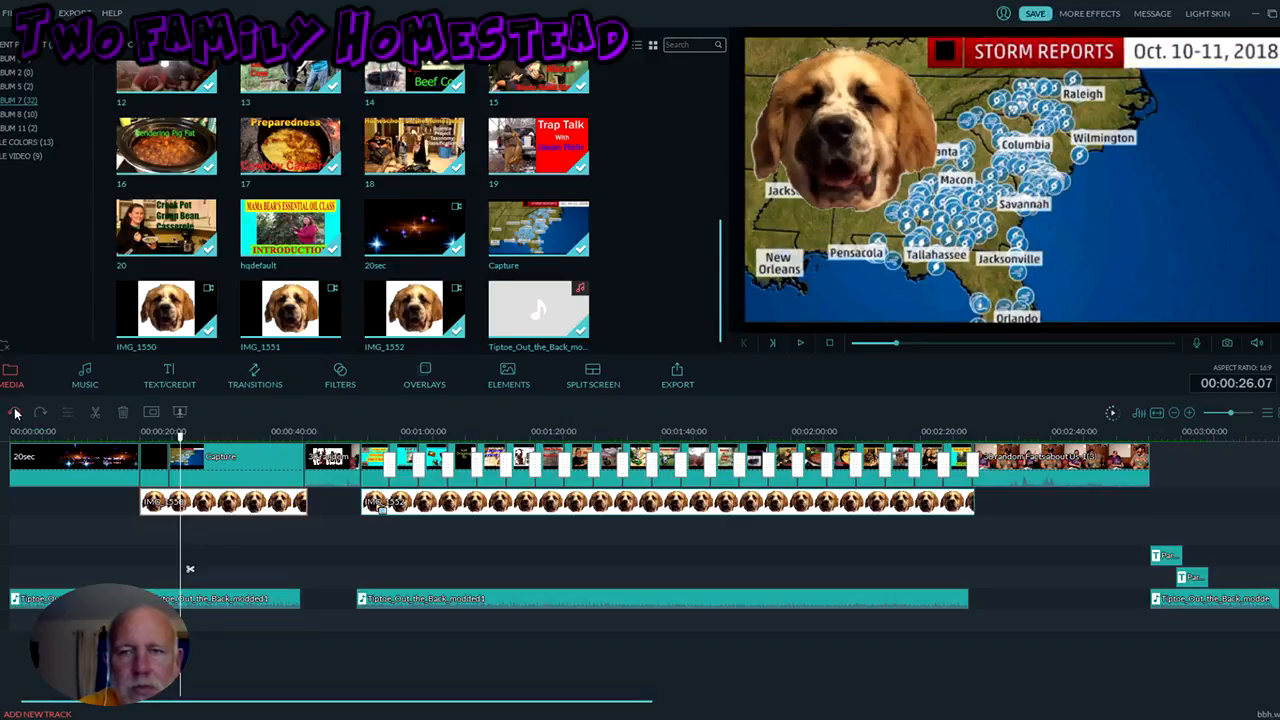
{"action": "key", "text": "Home"}
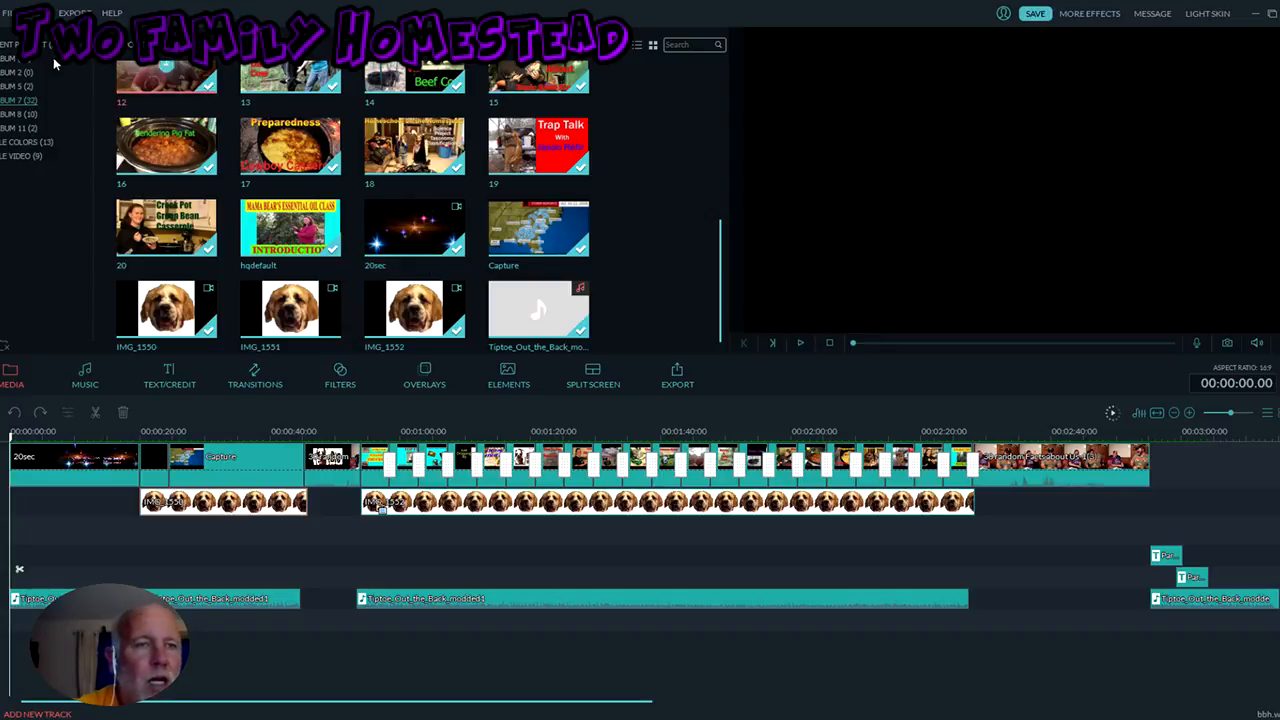
Step: Start a new empty 16:9 project in place of the current one
{"action": "left_click", "coordinate": [7, 13]}
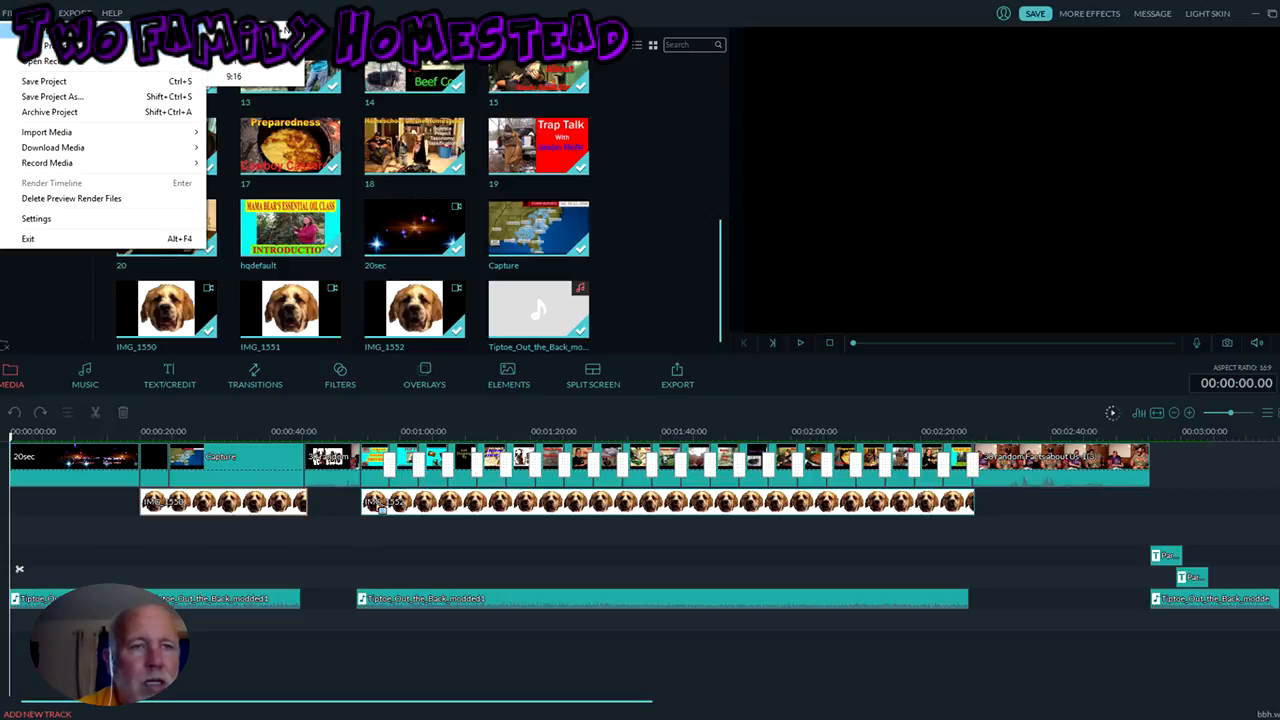
{"action": "mouse_move", "coordinate": [100, 30]}
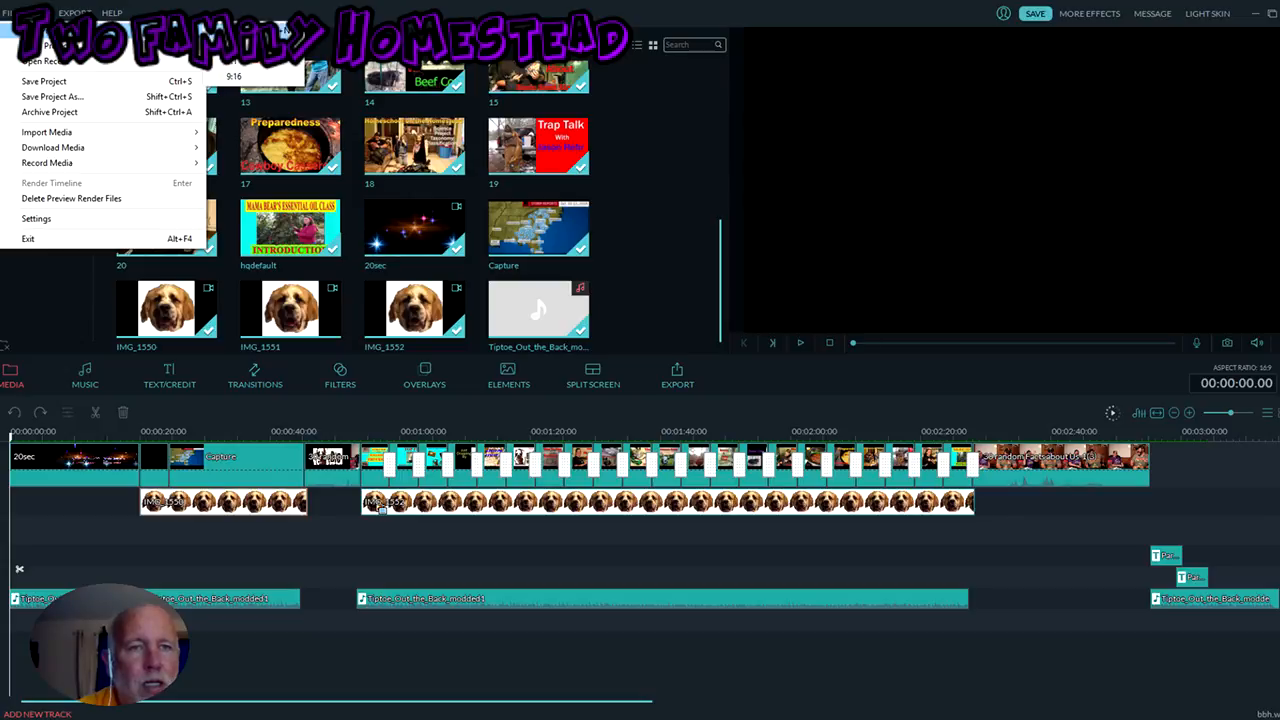
{"action": "left_click", "coordinate": [250, 31]}
{"action": "left_click", "coordinate": [633, 399]}
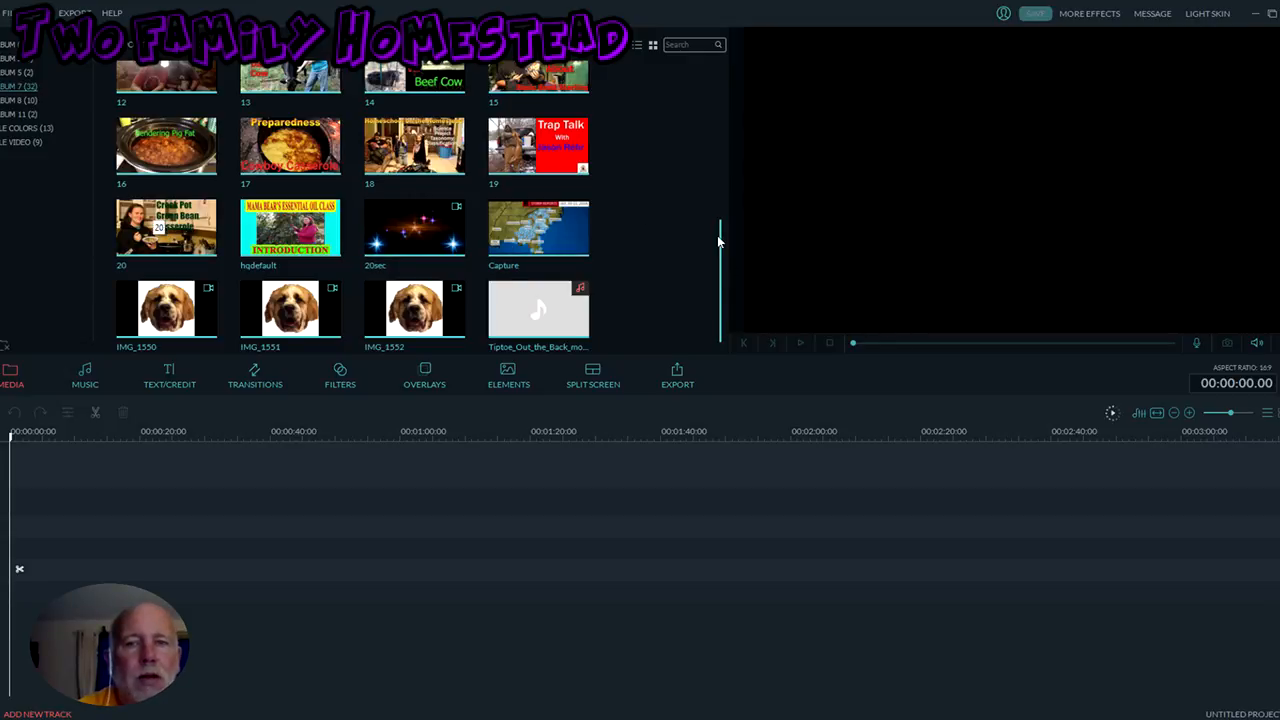
Step: Open Video Stabilization for the second "30 random Facts about Us" clip, review its options, and cancel without saving
{"action": "left_click_drag", "start_coordinate": [723, 238], "coordinate": [715, 97]}
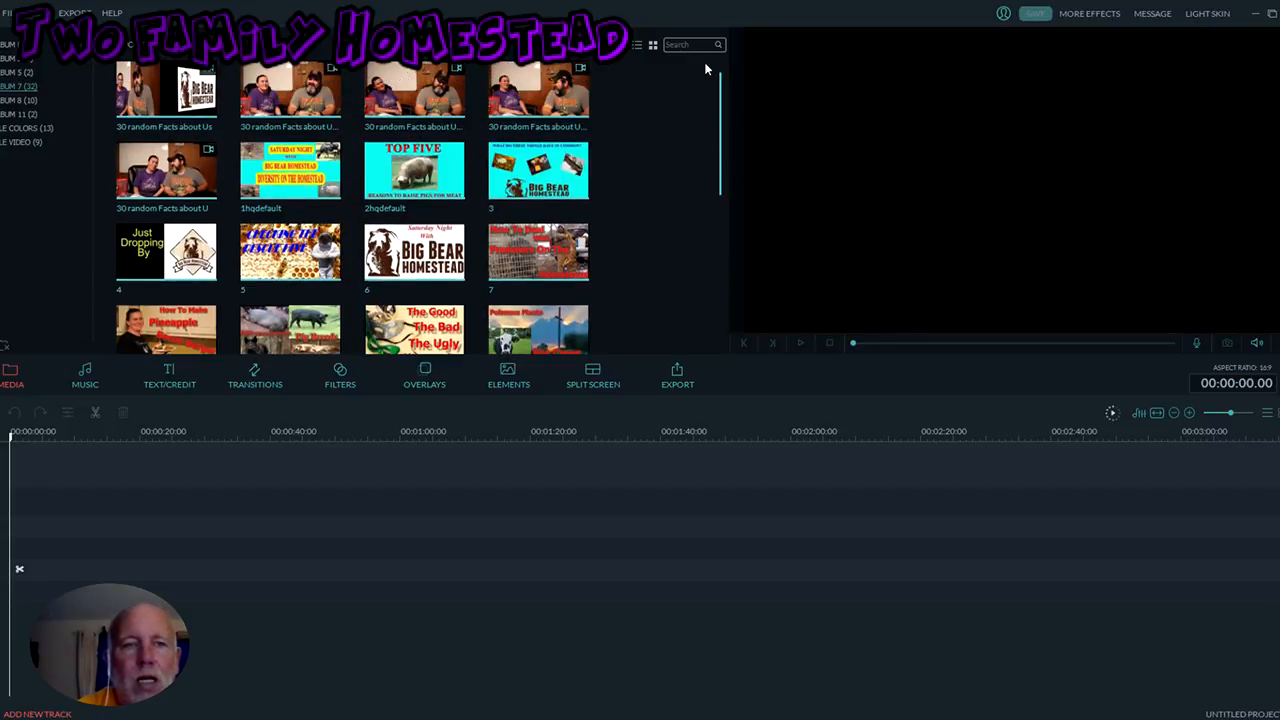
{"action": "right_click", "coordinate": [197, 110]}
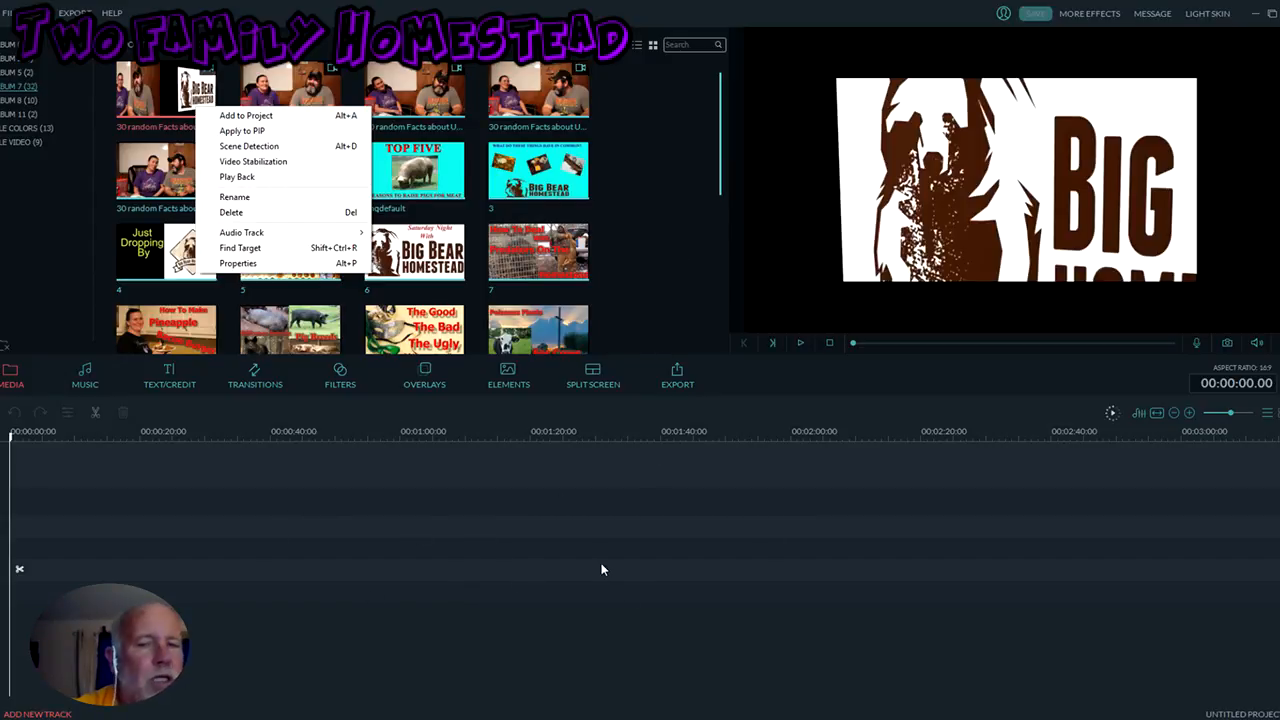
{"action": "left_click", "coordinate": [678, 159]}
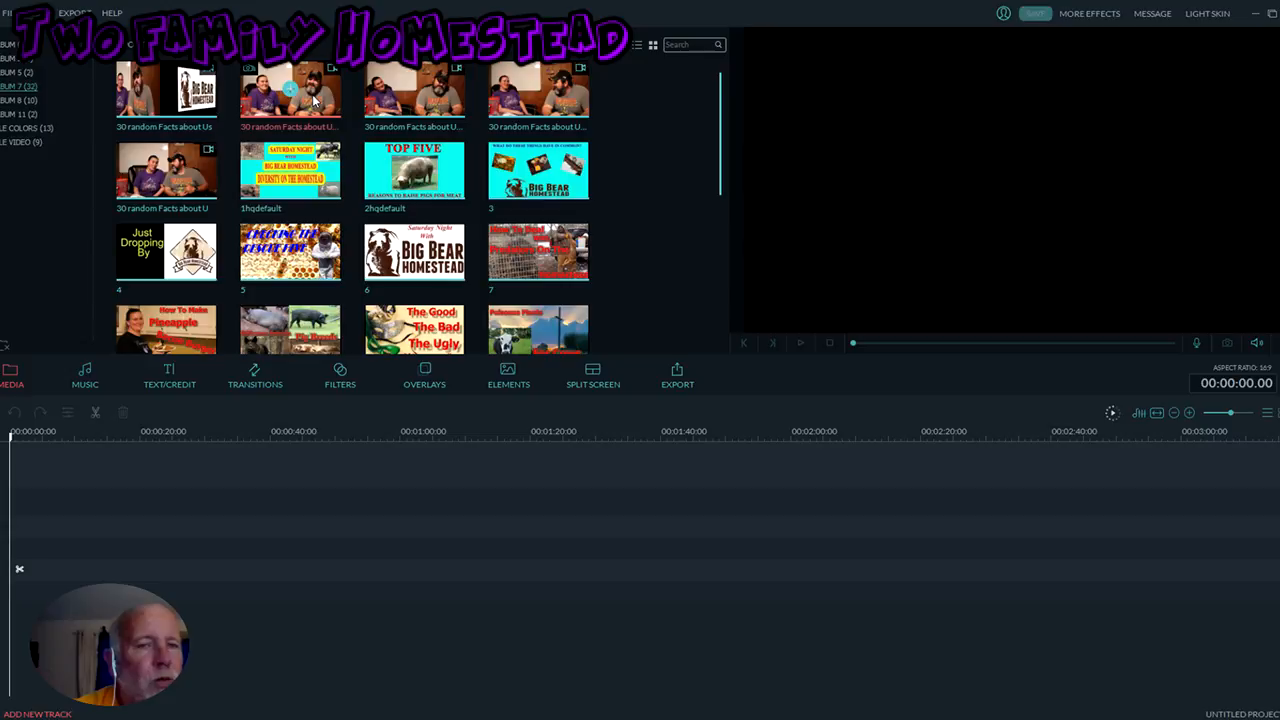
{"action": "right_click", "coordinate": [312, 97]}
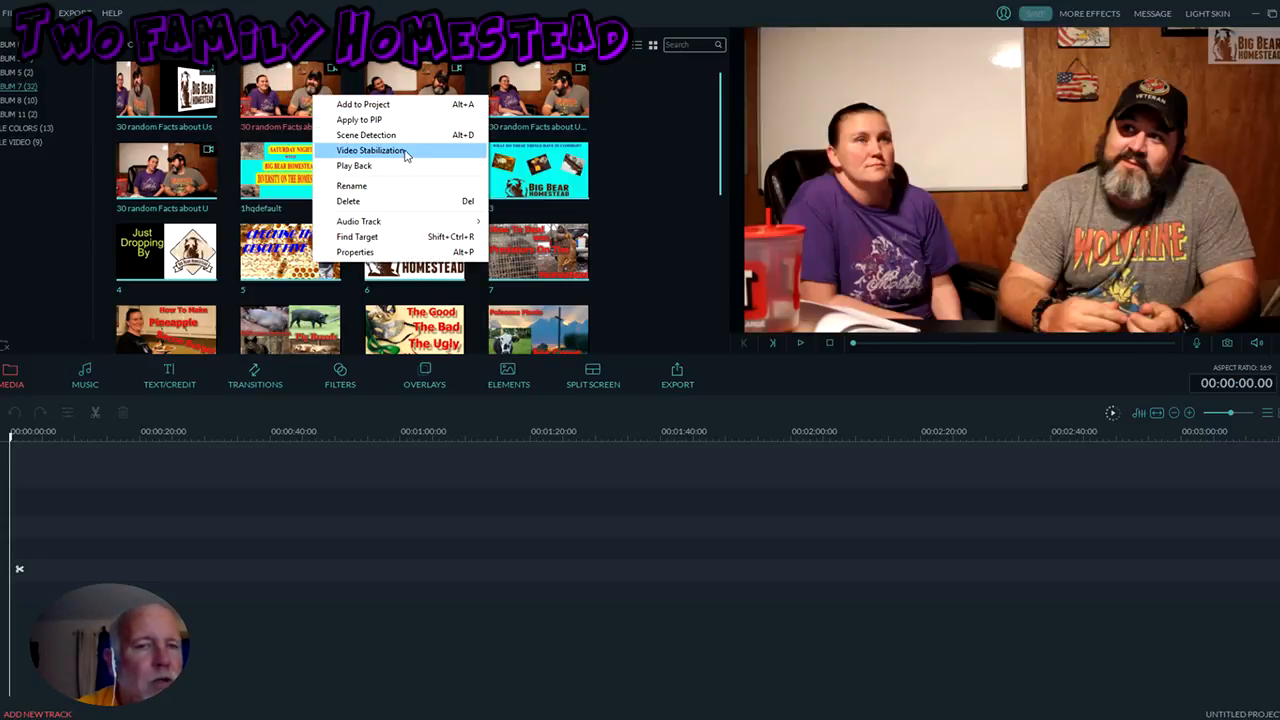
{"action": "left_click", "coordinate": [401, 150]}
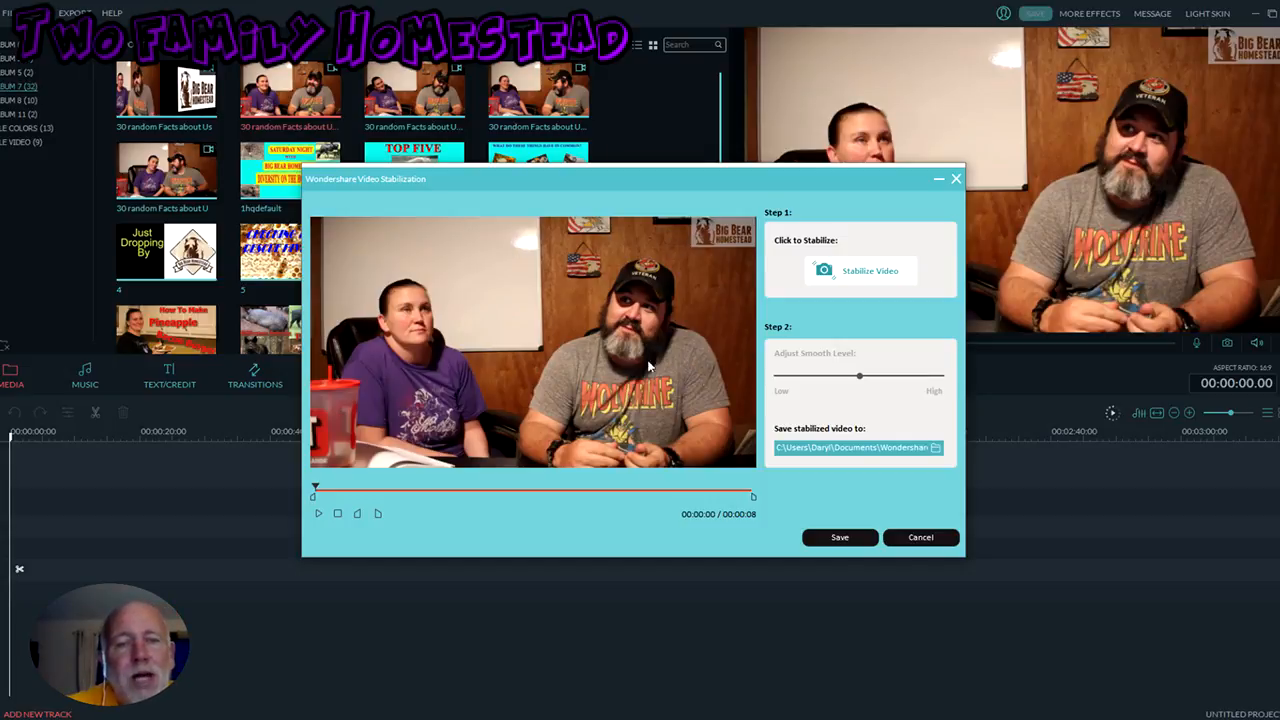
{"action": "left_click", "coordinate": [920, 538]}
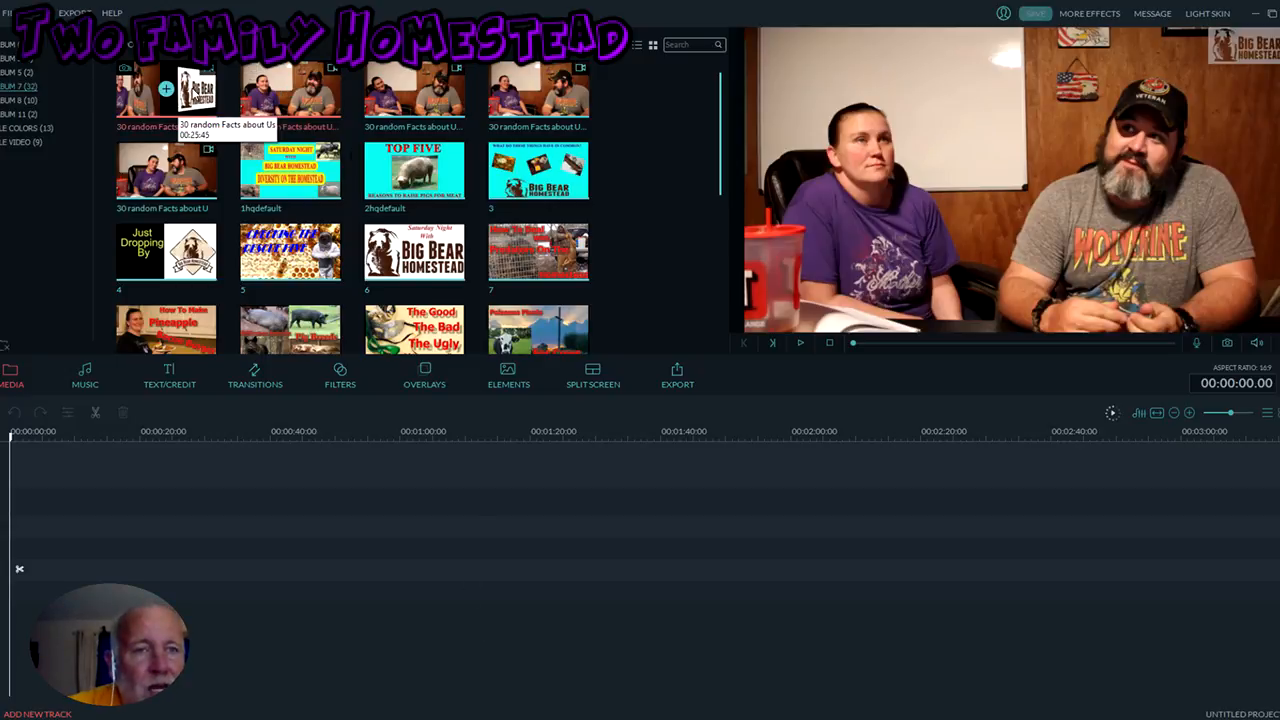
Step: Preview the opening seconds of the first "30 random Facts about Us" clip twice, restarting it from the beginning
{"action": "double_click", "coordinate": [192, 90]}
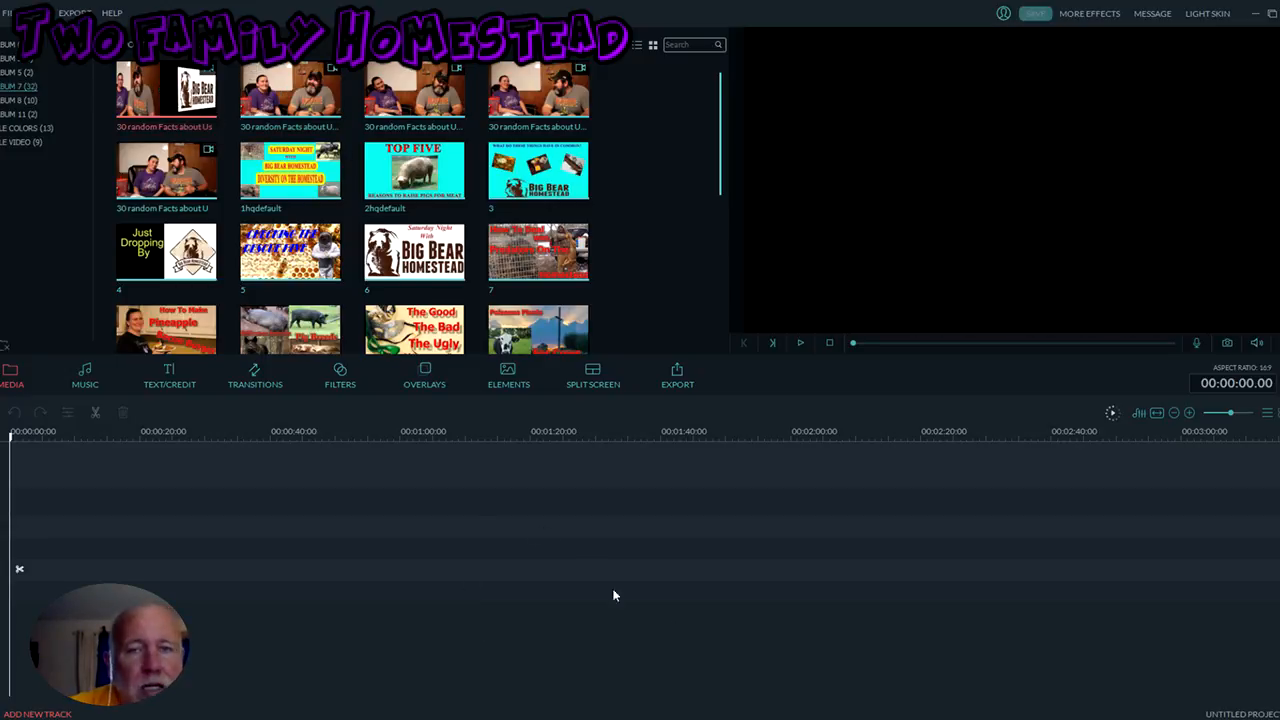
{"action": "left_click", "coordinate": [800, 344]}
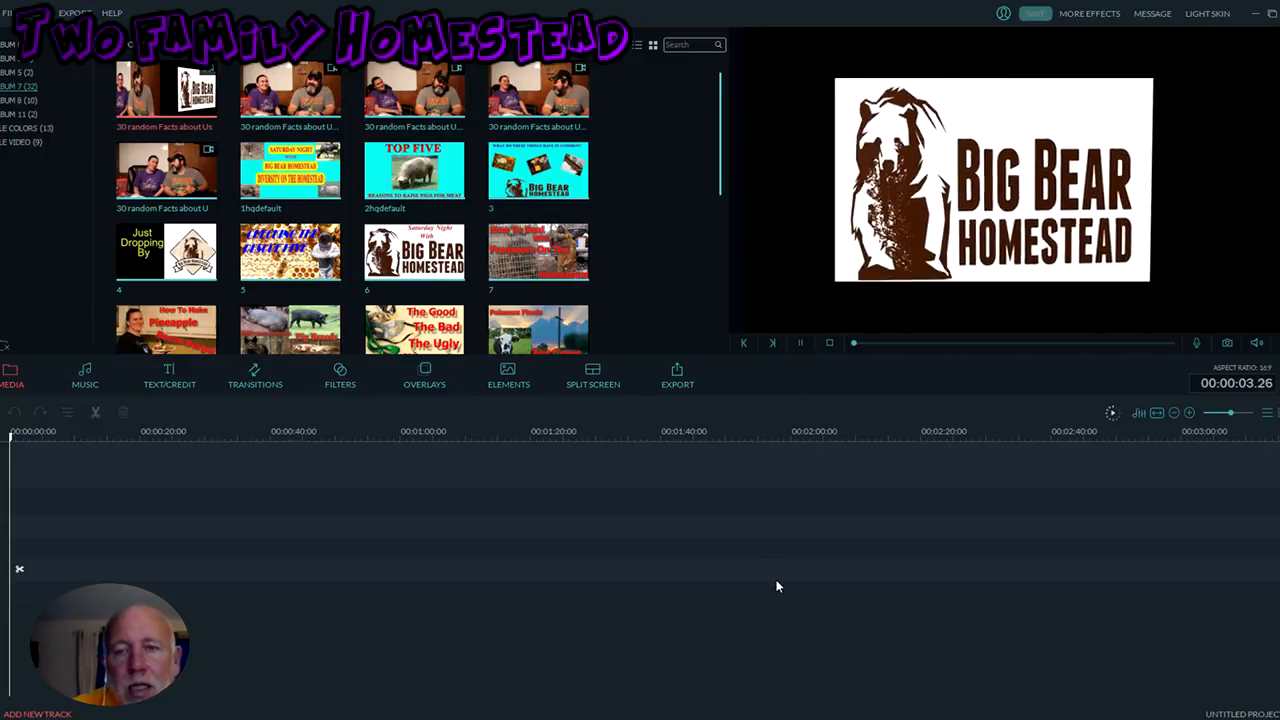
{"action": "left_click", "coordinate": [800, 343]}
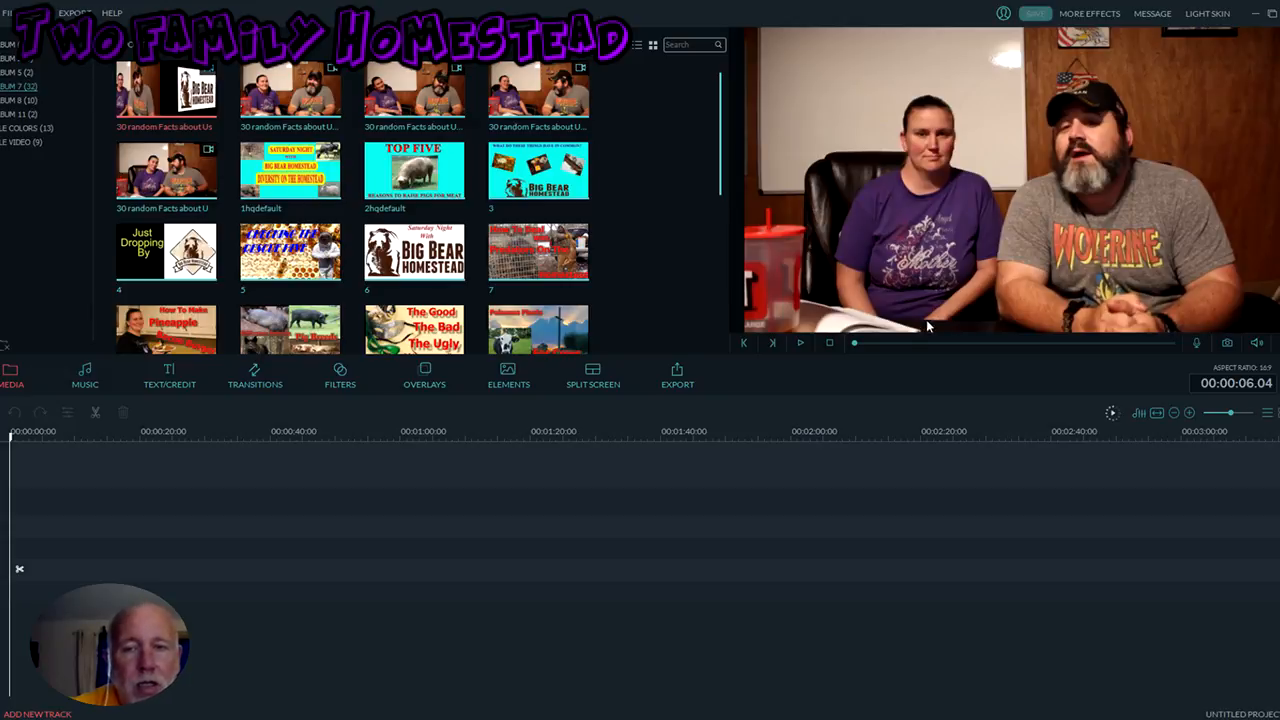
{"action": "left_click", "coordinate": [829, 344]}
{"action": "left_click", "coordinate": [801, 343]}
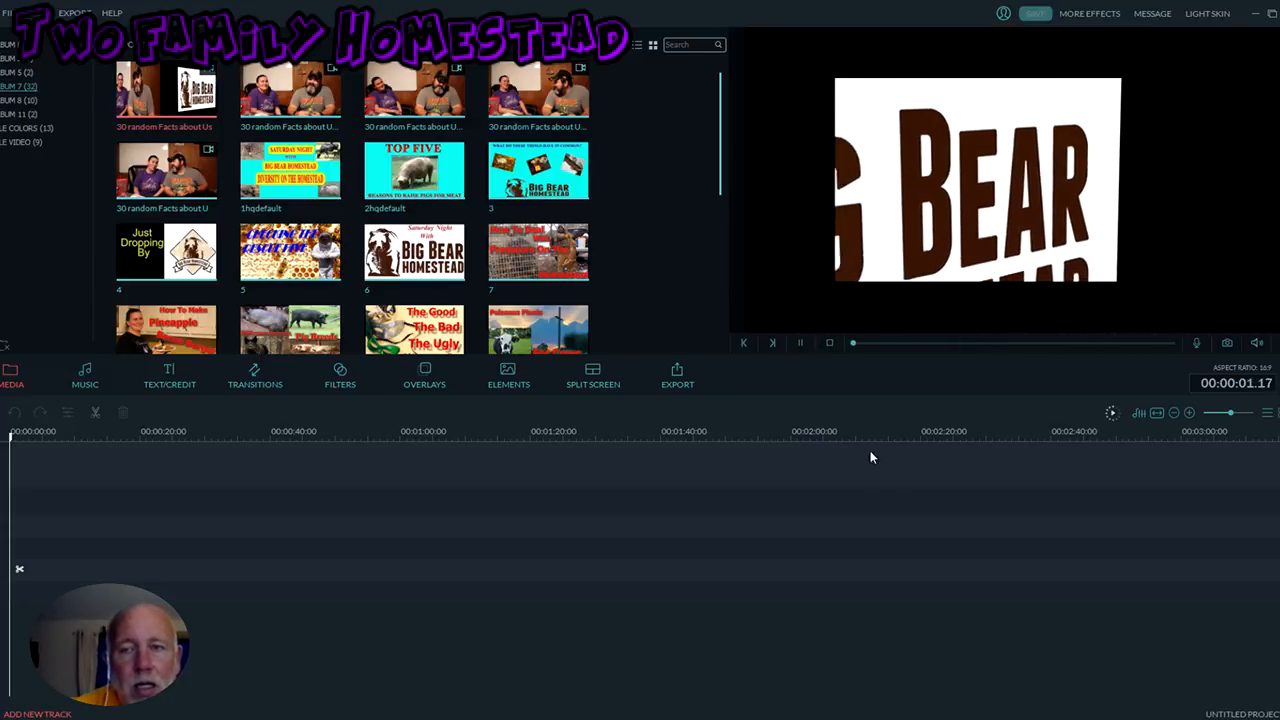
{"action": "left_click", "coordinate": [801, 343]}
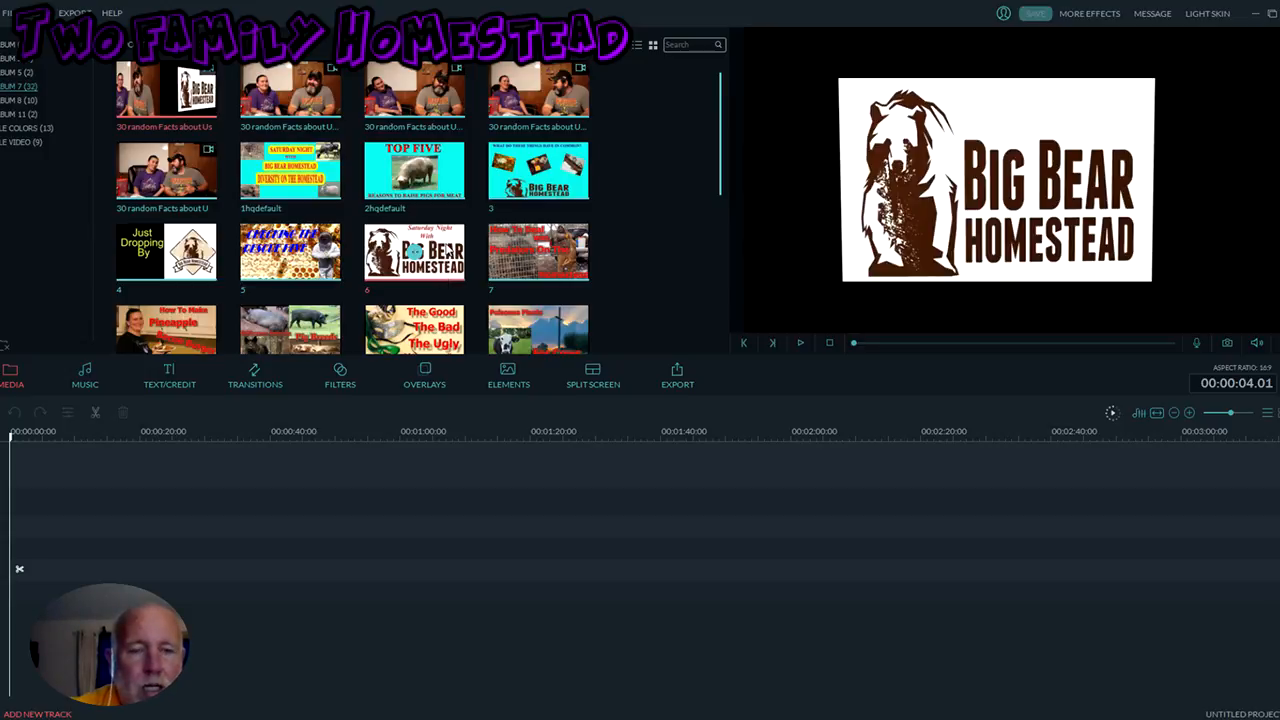
Step: Place image 6 at the start of the second track and preview it with the Down Up 1 motion
{"action": "left_click_drag", "start_coordinate": [414, 252], "coordinate": [15, 518]}
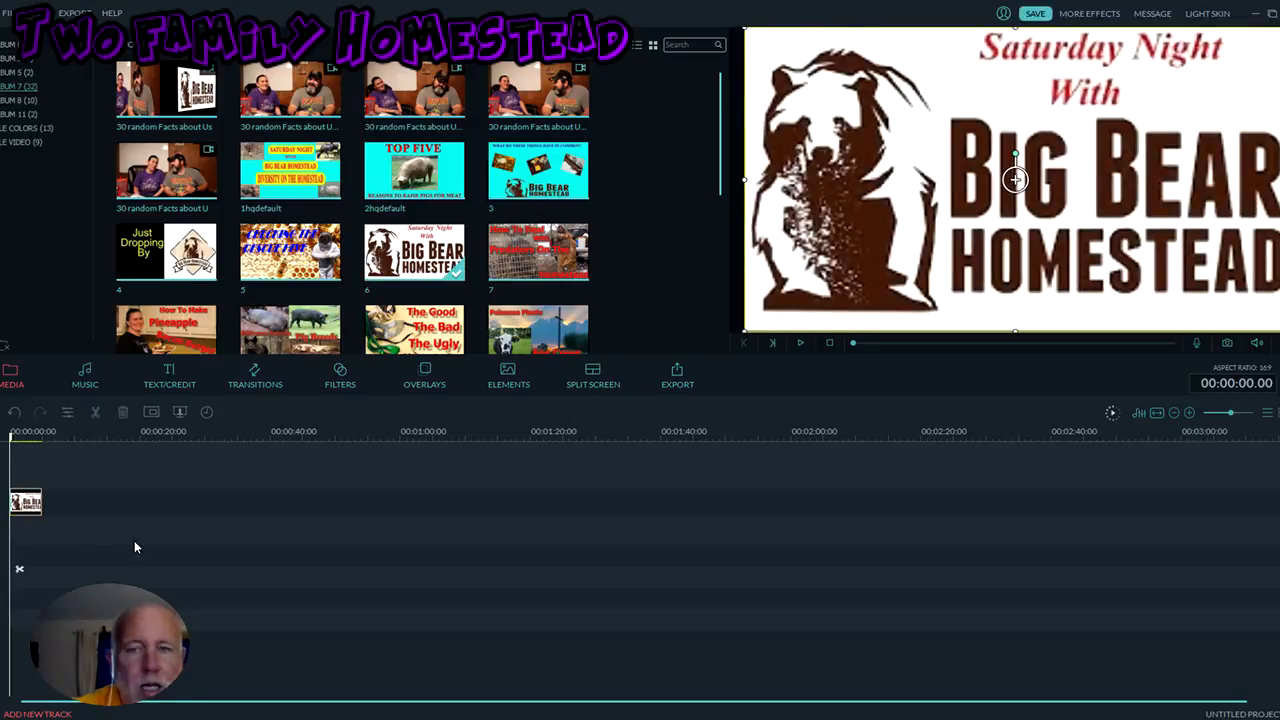
{"action": "double_click", "coordinate": [25, 503]}
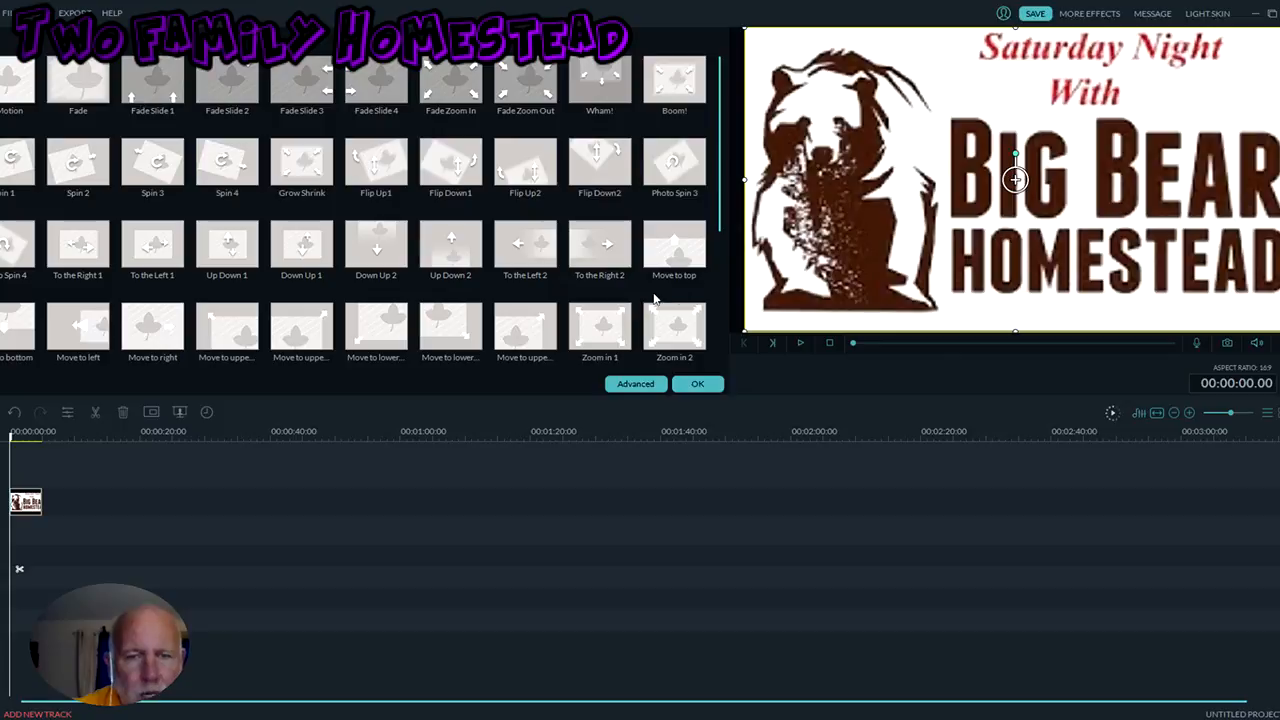
{"action": "left_click", "coordinate": [320, 260]}
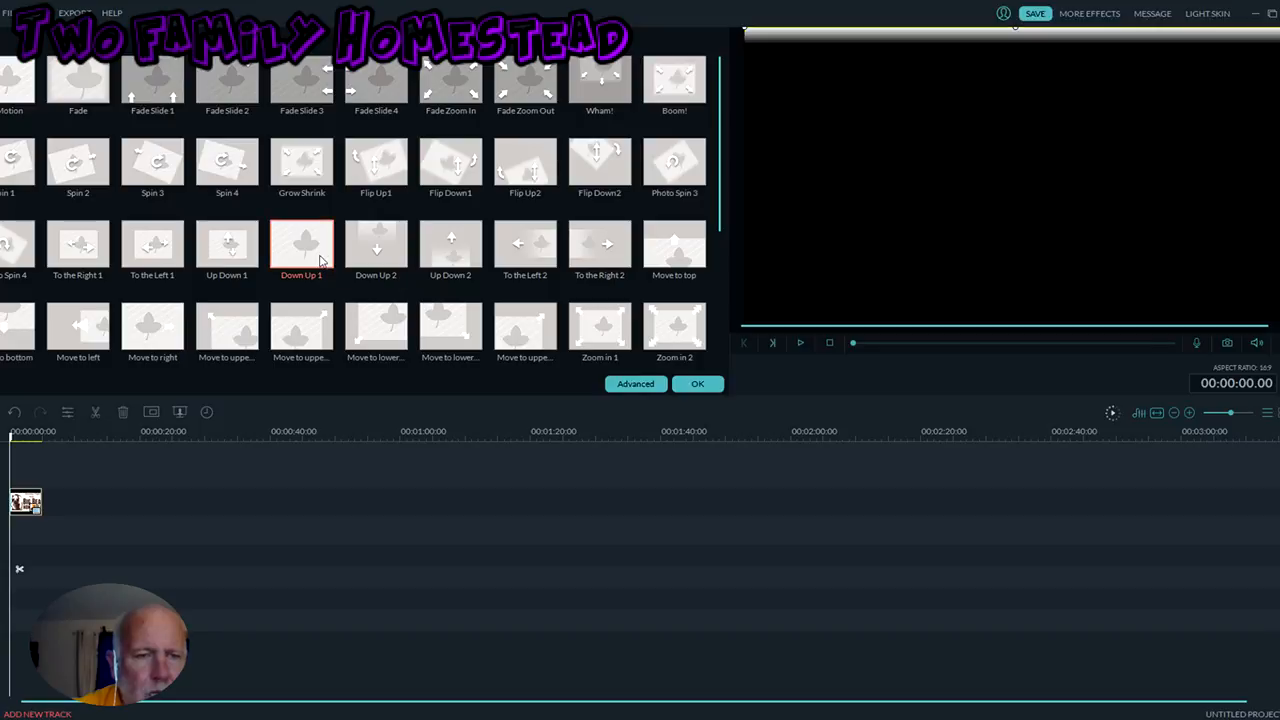
{"action": "left_click", "coordinate": [800, 343]}
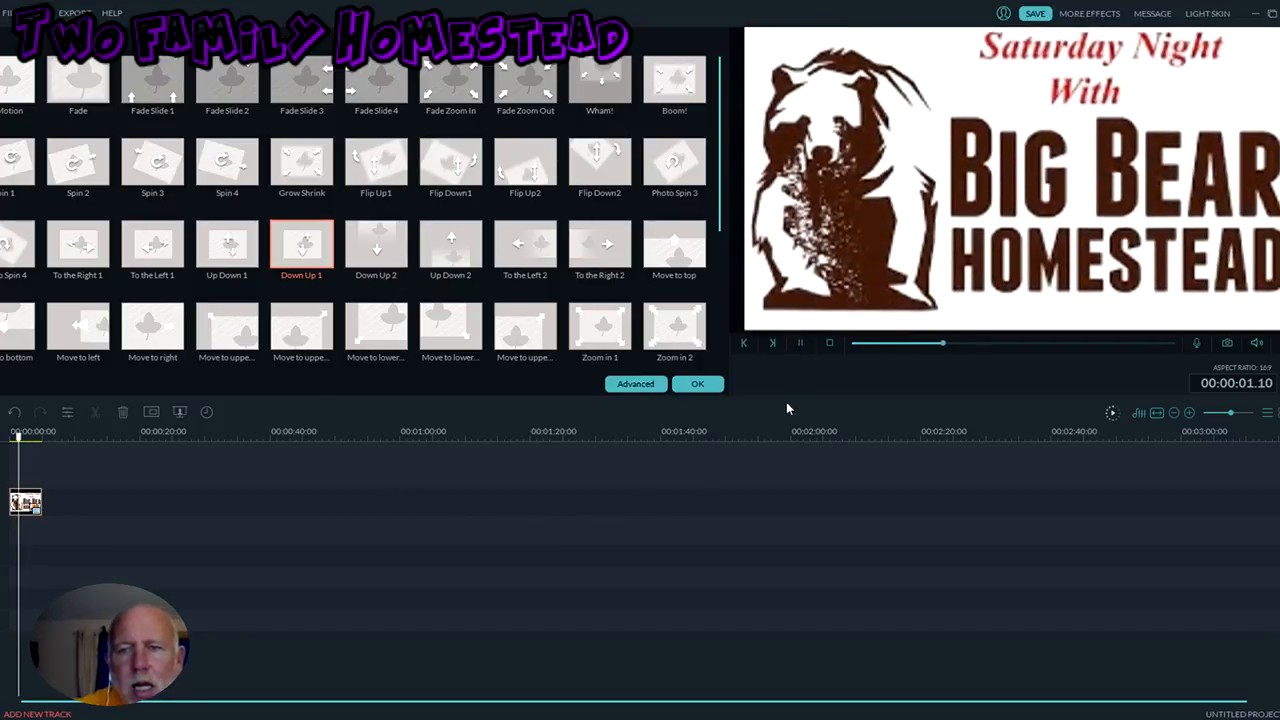
{"action": "left_click", "coordinate": [800, 343]}
Step: Try the To the Left 2 motion on the Big Bear Homestead image and apply To the Left 1 instead
{"action": "left_click", "coordinate": [537, 260]}
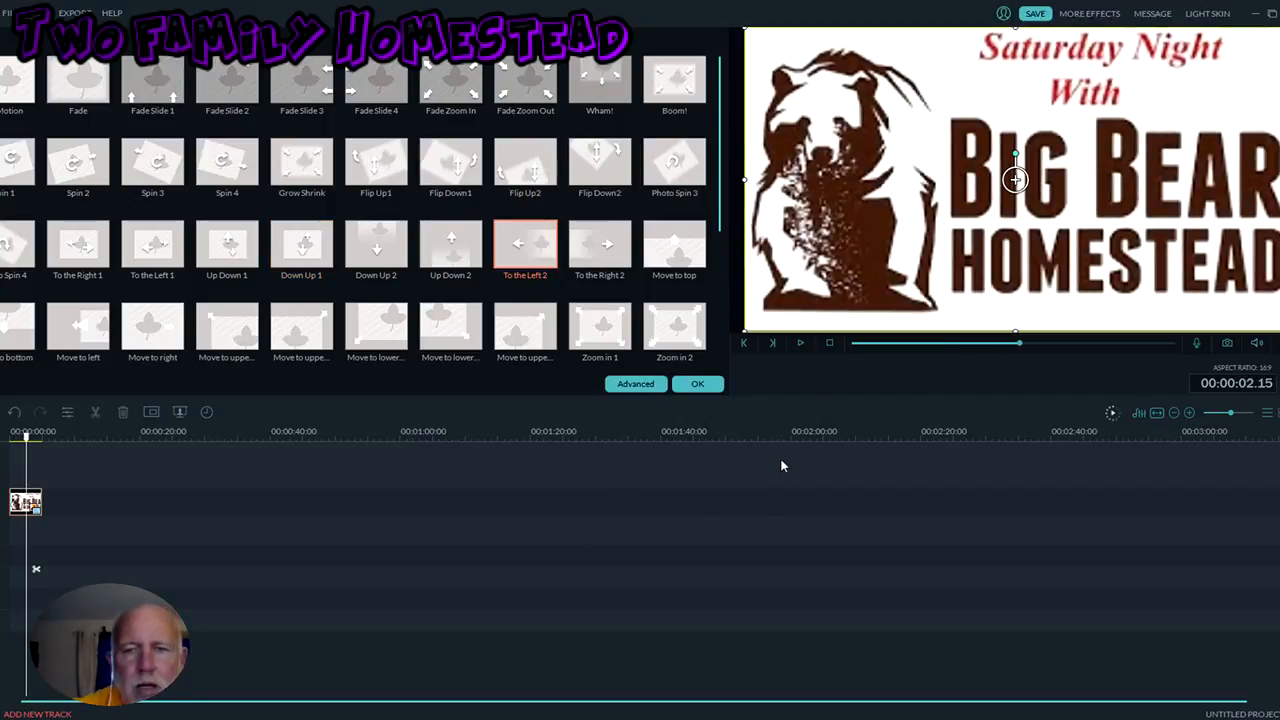
{"action": "left_click", "coordinate": [801, 344]}
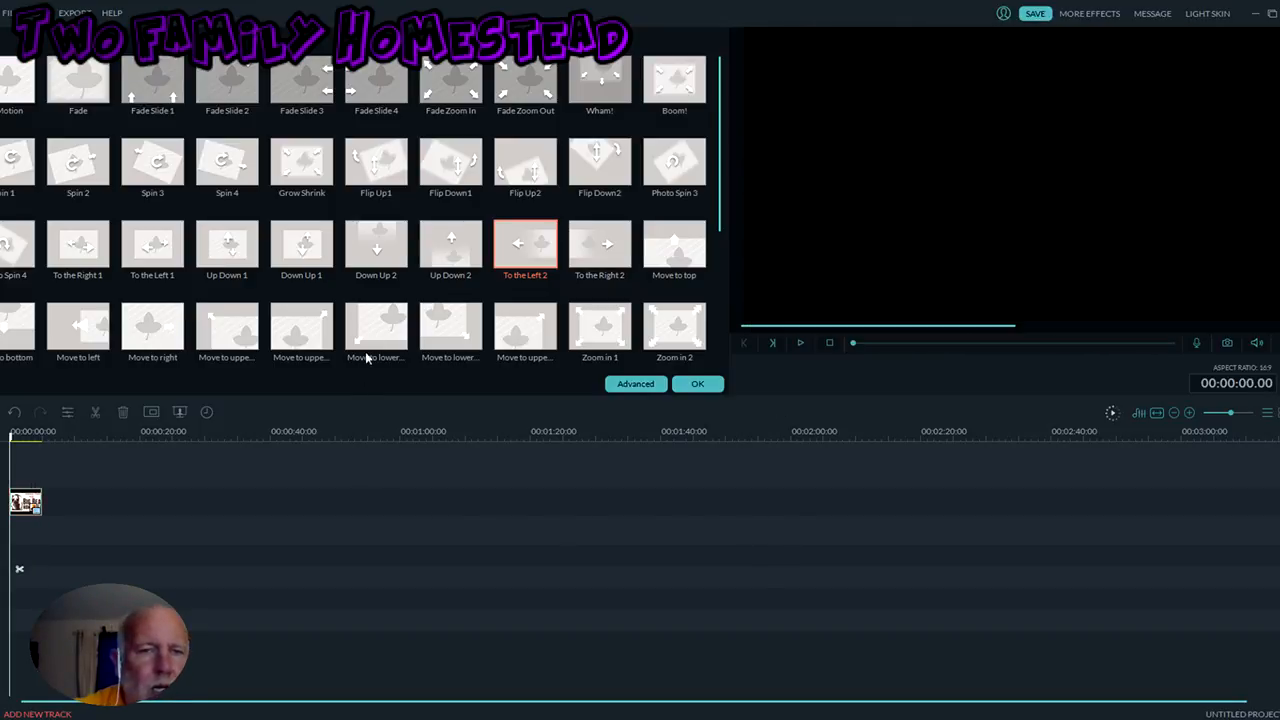
{"action": "left_click", "coordinate": [160, 262]}
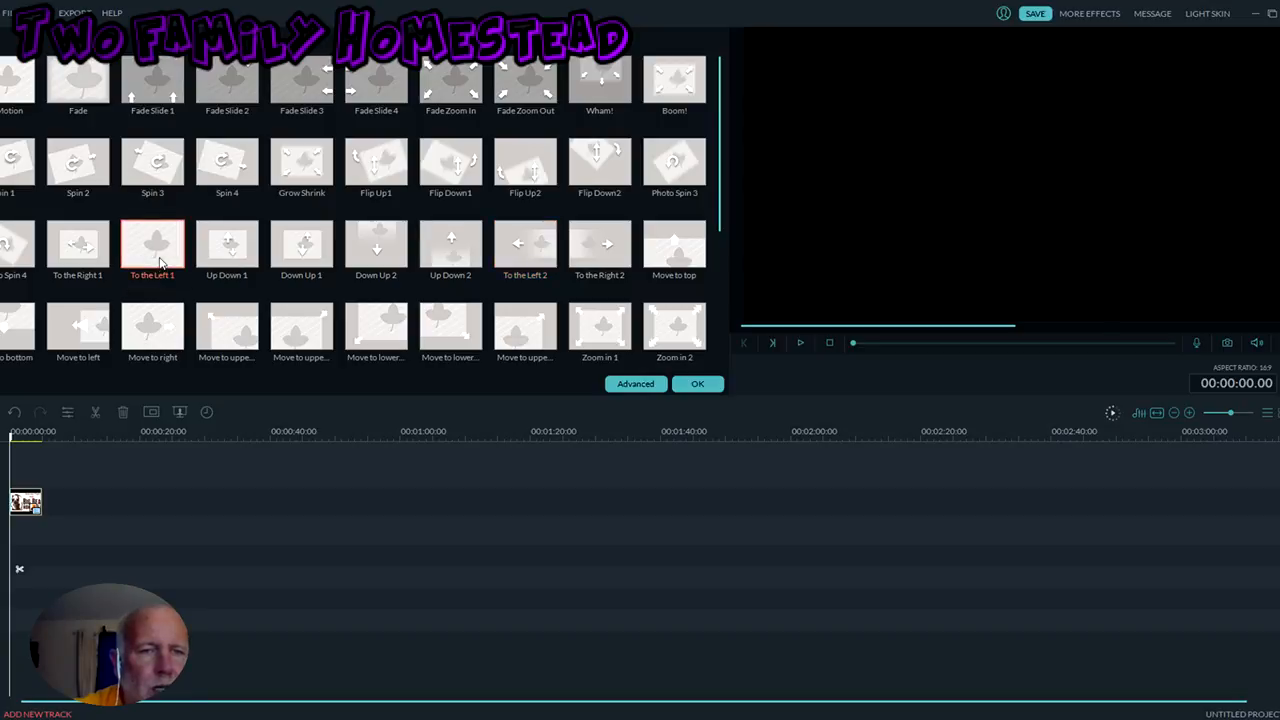
{"action": "left_click", "coordinate": [800, 343]}
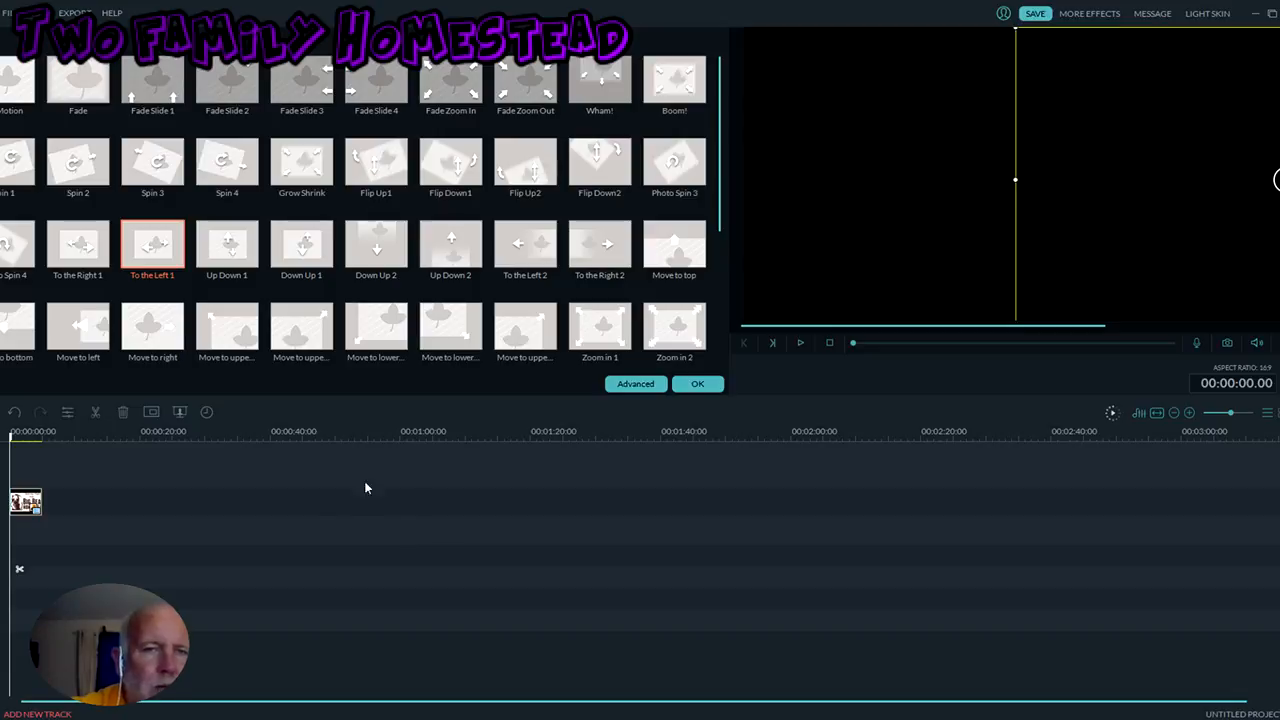
{"action": "left_click", "coordinate": [686, 388]}
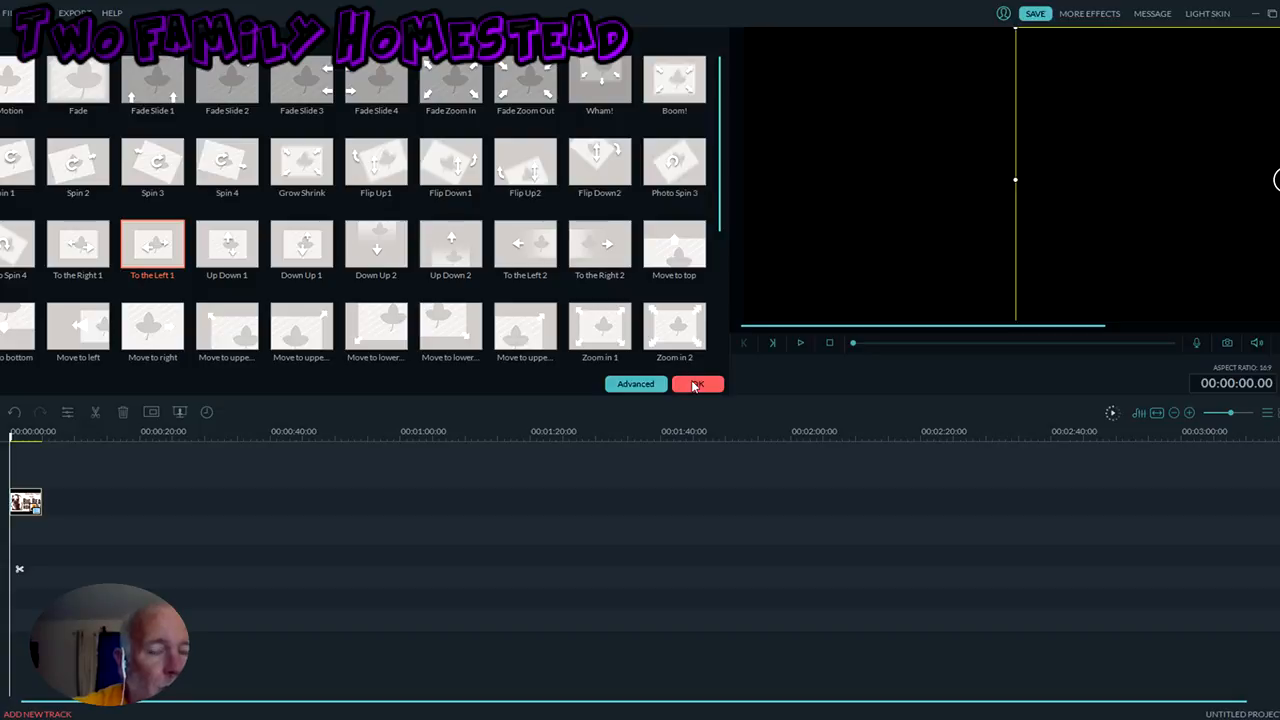
{"action": "left_click", "coordinate": [691, 386]}
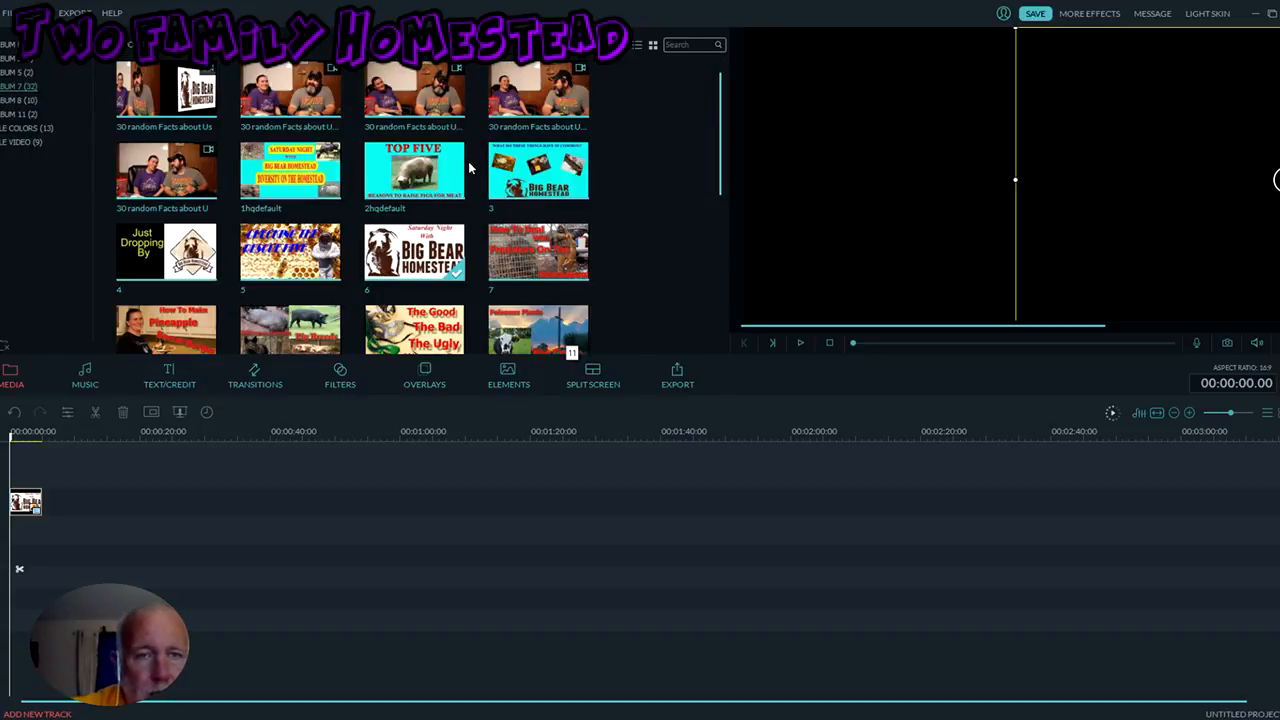
{"action": "left_click_drag", "start_coordinate": [444, 168], "coordinate": [48, 510]}
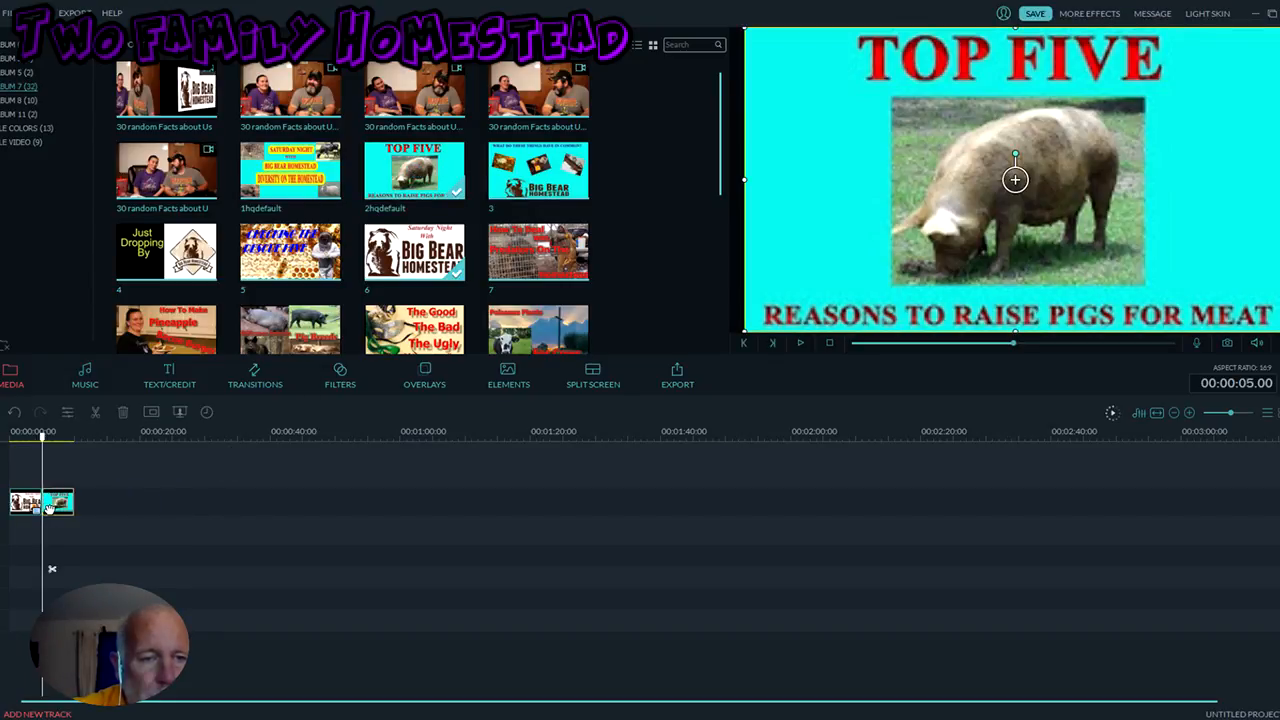
{"action": "left_click_drag", "start_coordinate": [49, 508], "coordinate": [272, 482]}
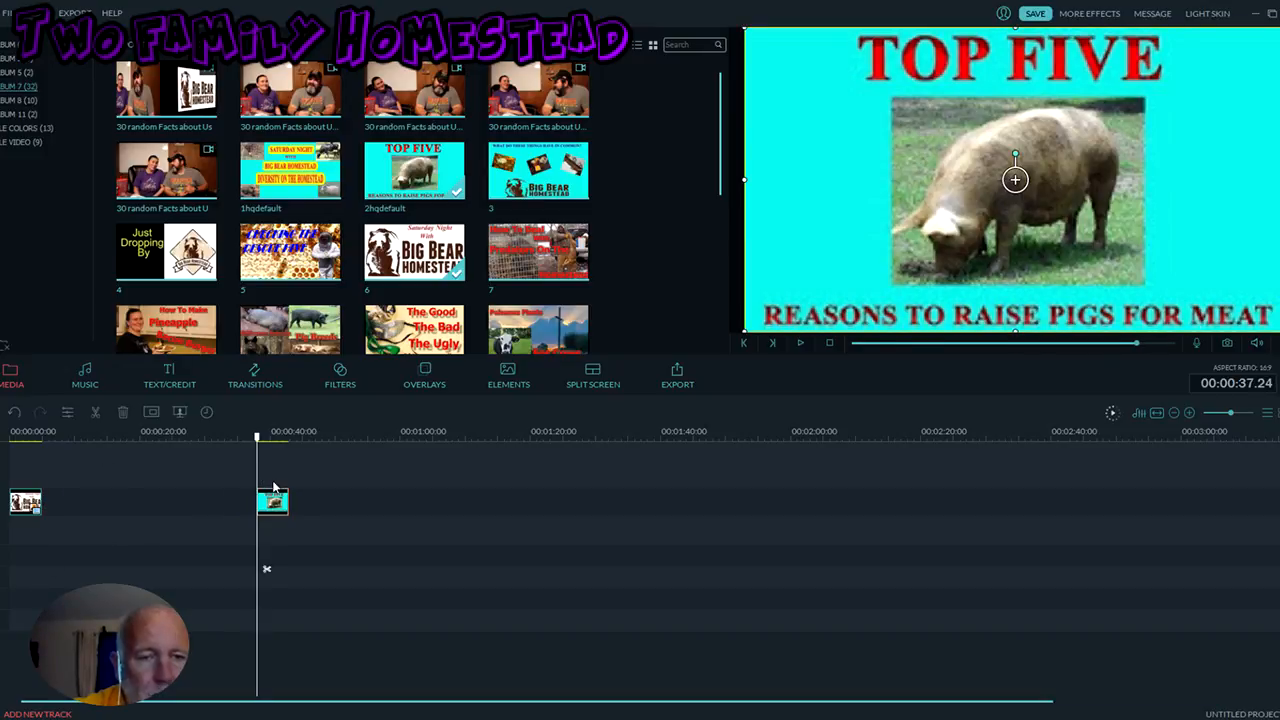
{"action": "key", "text": "Delete"}
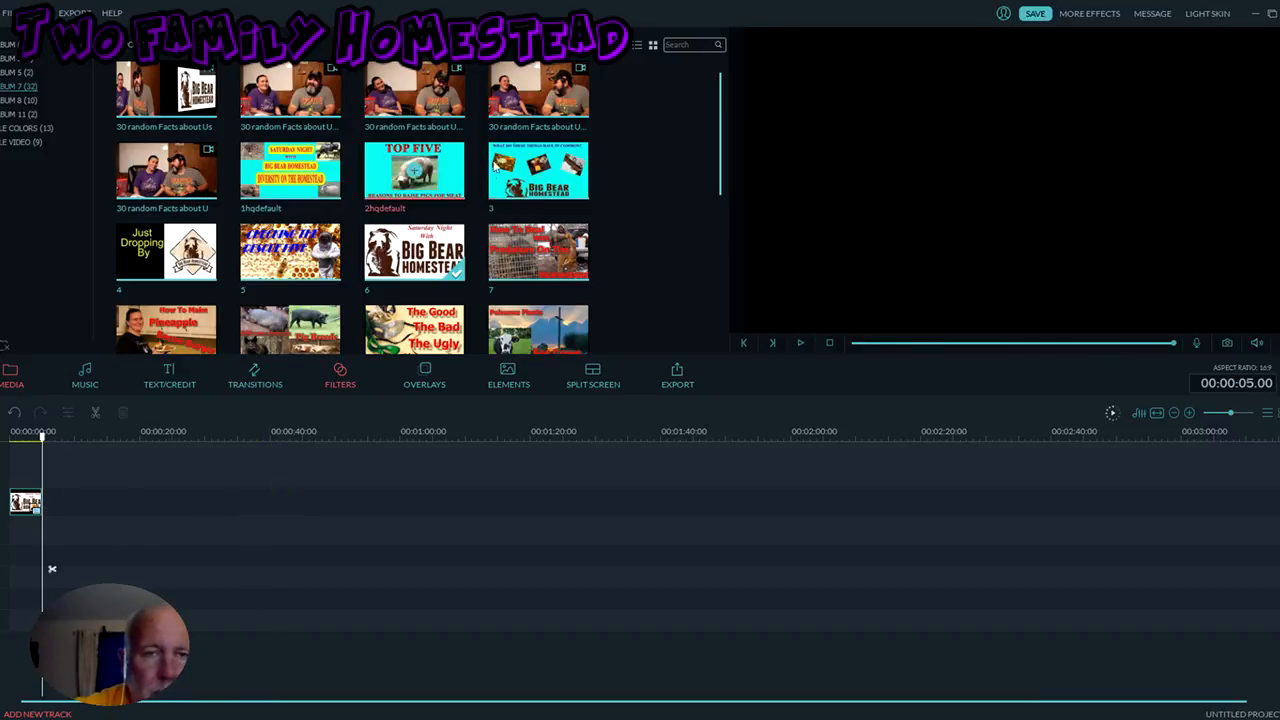
Step: Add image 3 to the main video track and insert the Black sample colour clip before it
{"action": "left_click_drag", "start_coordinate": [555, 178], "coordinate": [150, 478]}
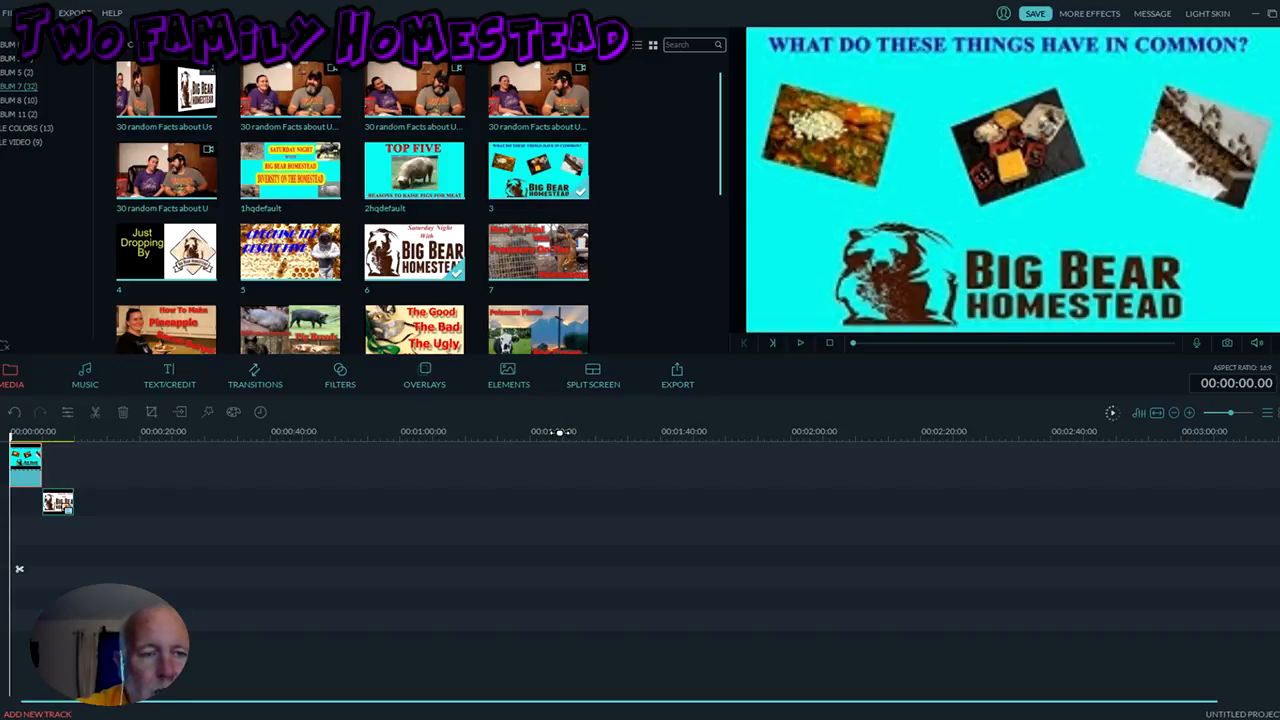
{"action": "left_click", "coordinate": [40, 127]}
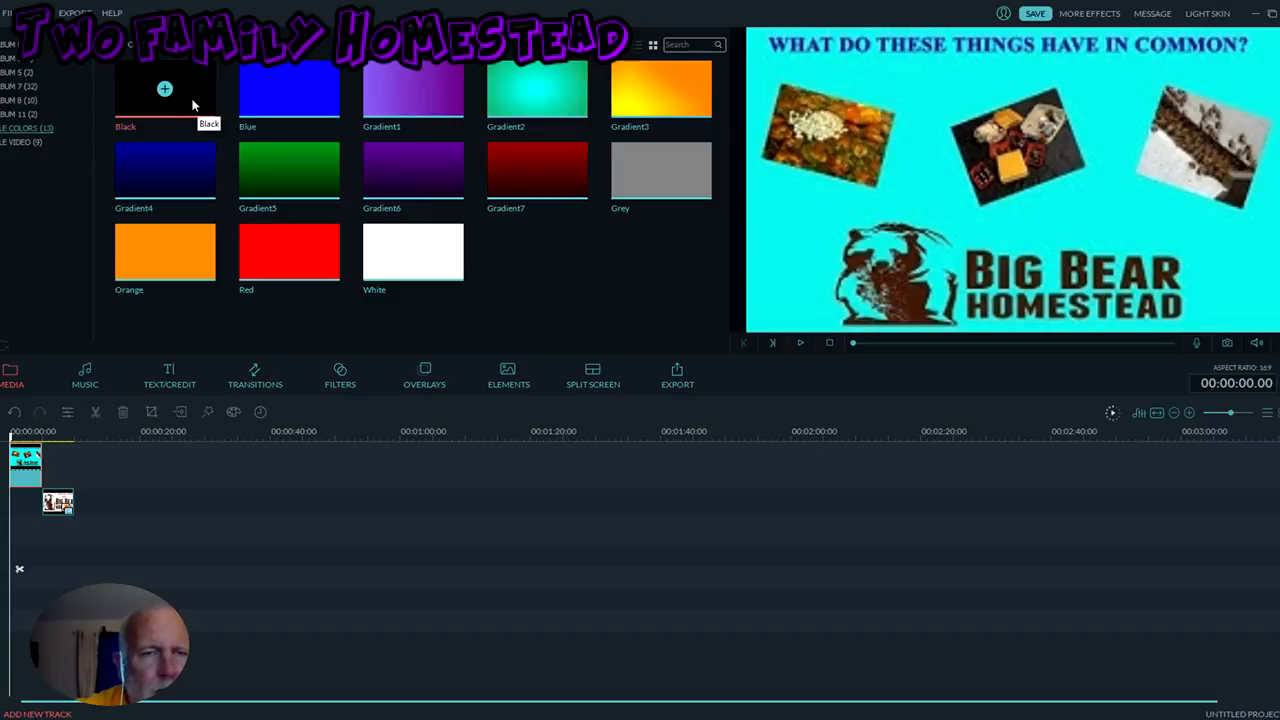
{"action": "left_click", "coordinate": [168, 92]}
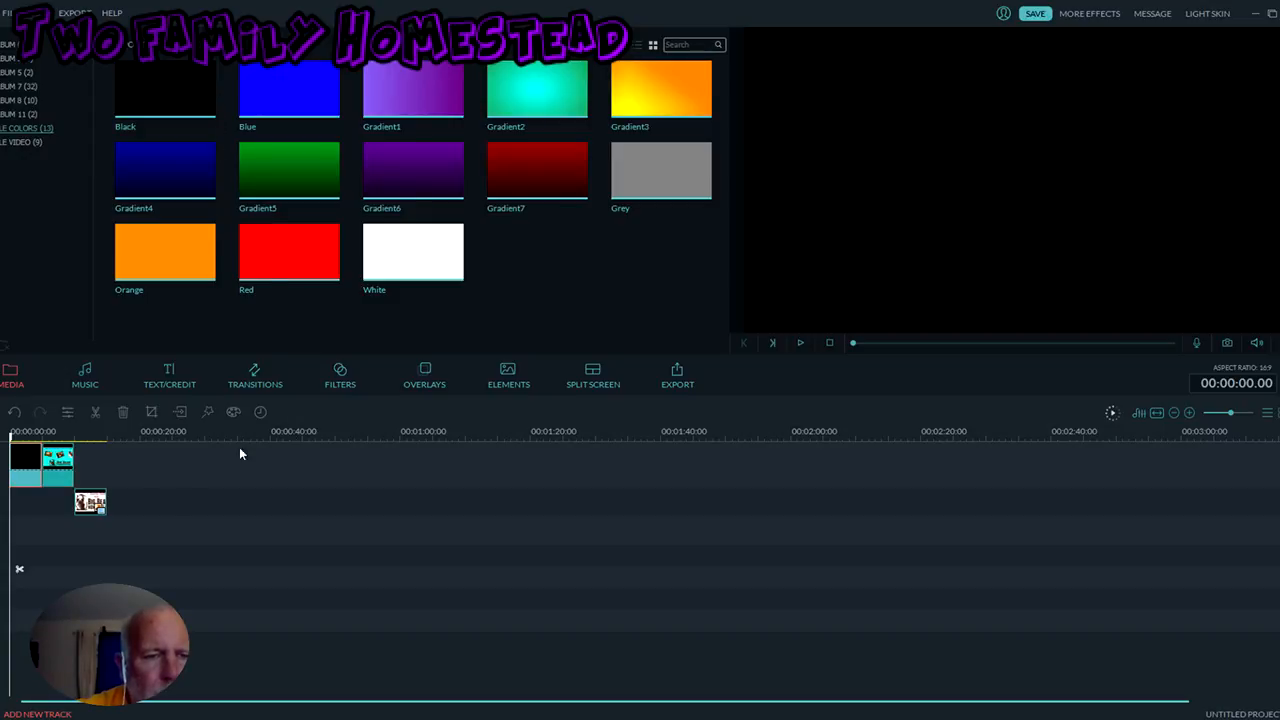
Step: Move the Big Bear Homestead image to the start of its track, beneath the black clip
{"action": "left_click", "coordinate": [99, 508]}
{"action": "left_click_drag", "start_coordinate": [95, 505], "coordinate": [18, 511]}
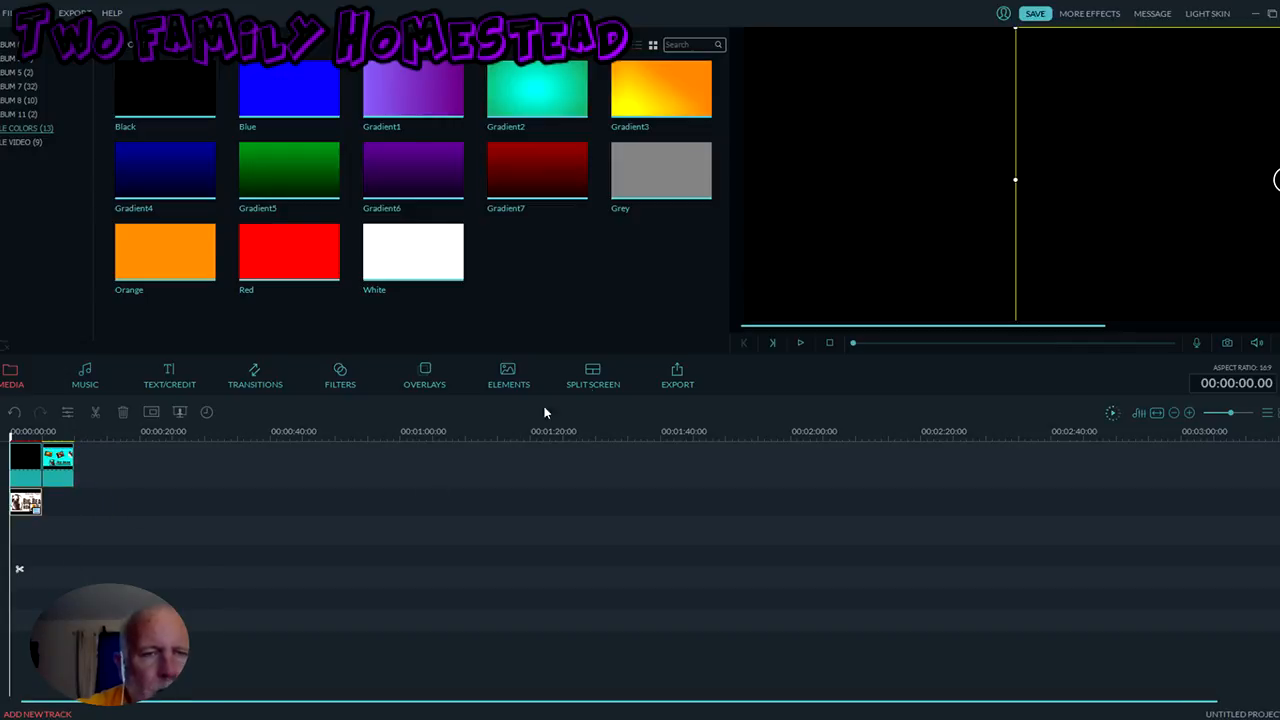
Step: Place the Cube transition between the black clip and image 3, and play the timeline from the start
{"action": "left_click", "coordinate": [255, 378]}
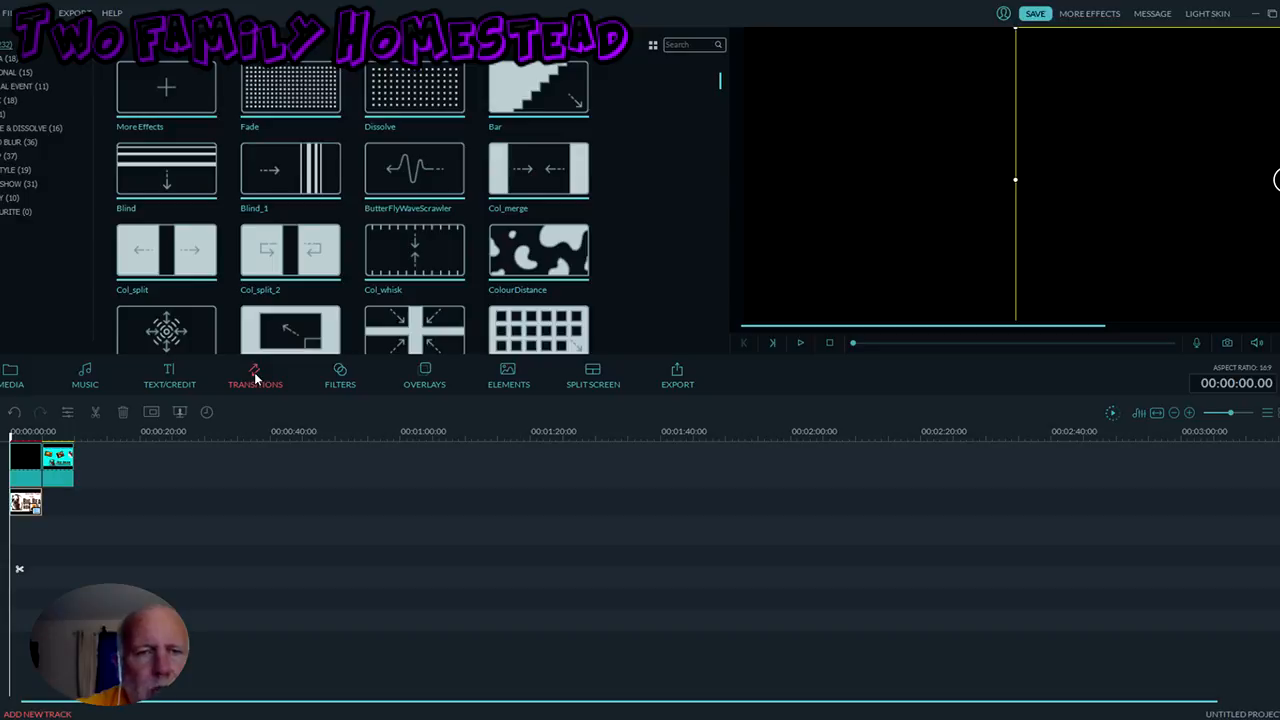
{"action": "left_click", "coordinate": [24, 185]}
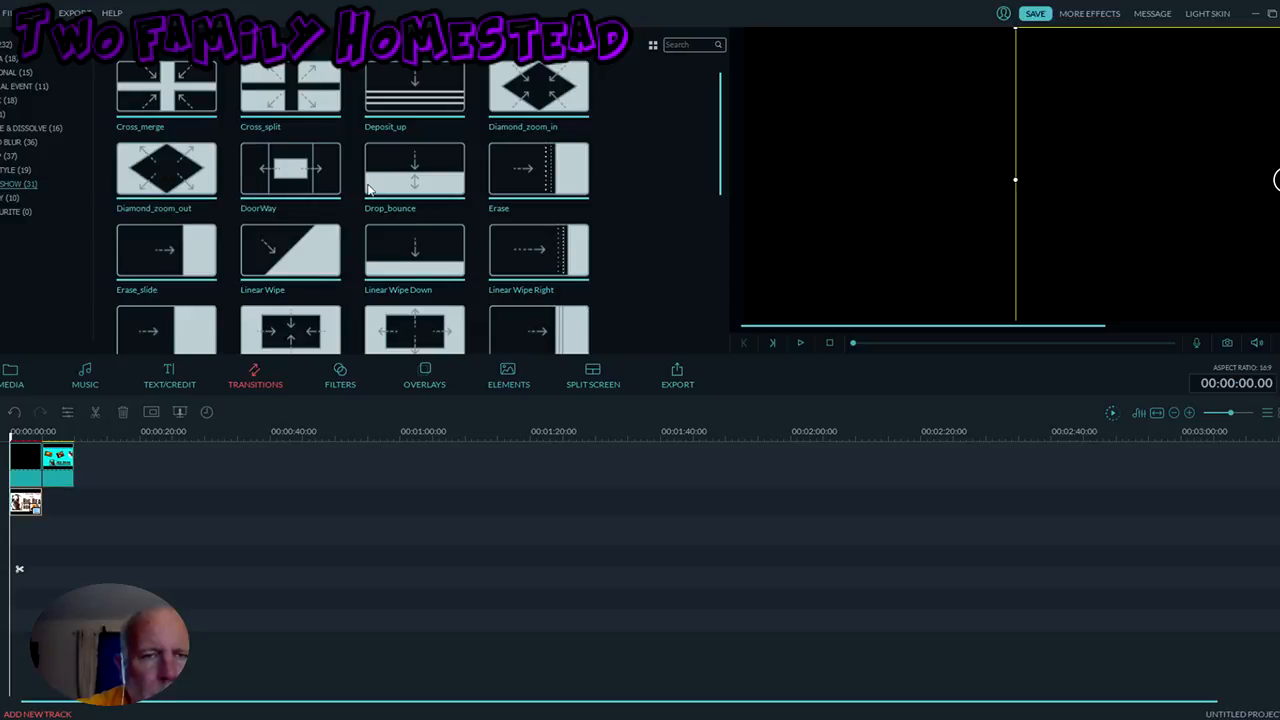
{"action": "scroll", "coordinate": [346, 277], "scroll_direction": "down", "scroll_amount": 10}
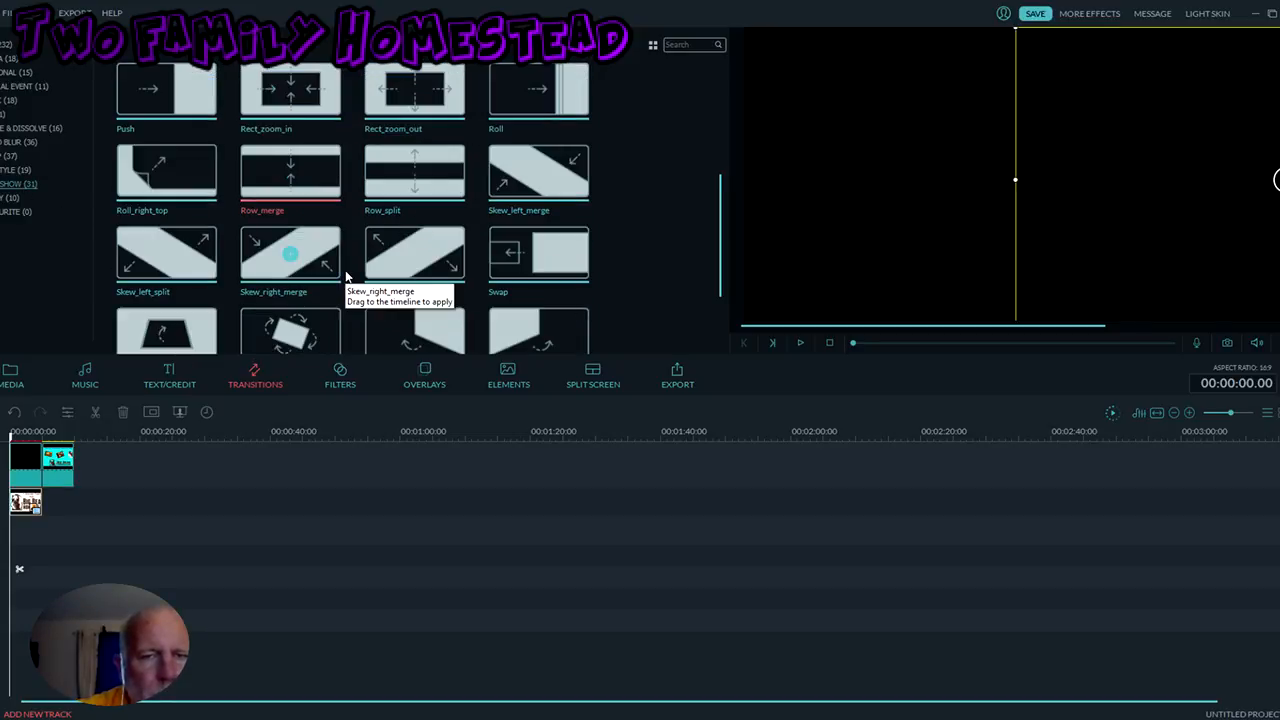
{"action": "scroll", "coordinate": [346, 277], "scroll_direction": "down", "scroll_amount": 2}
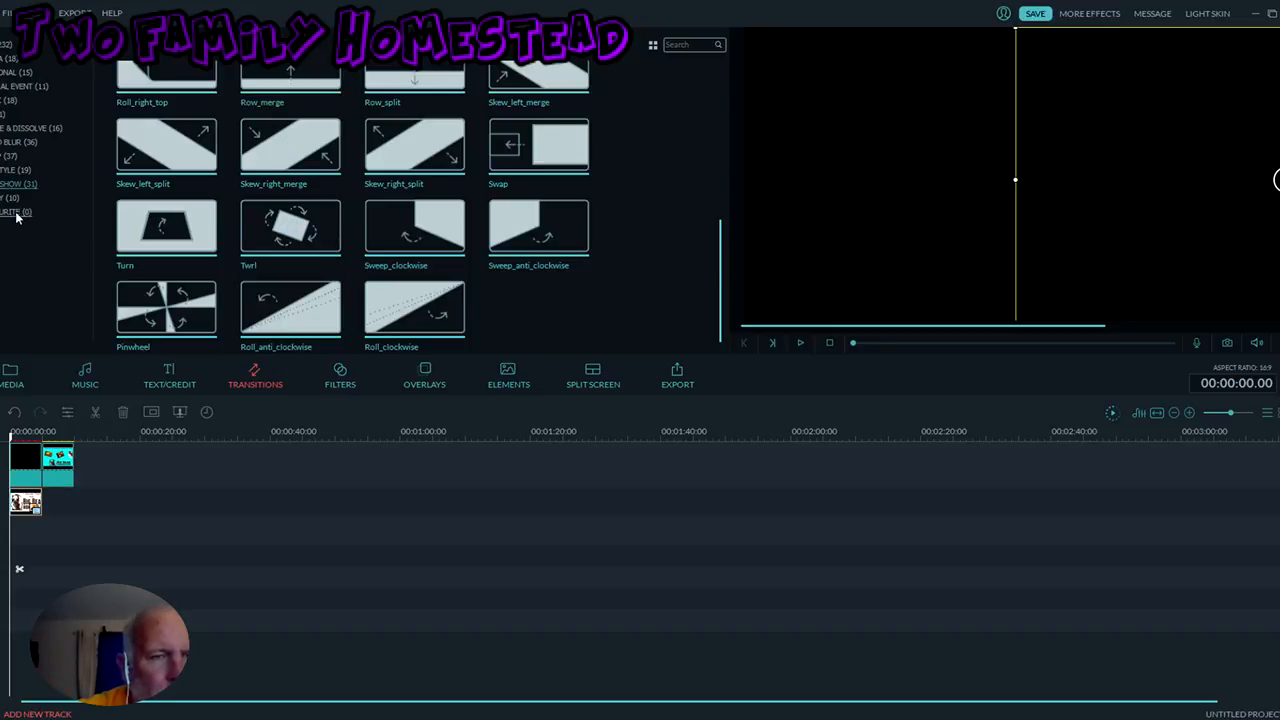
{"action": "left_click", "coordinate": [8, 73]}
{"action": "left_click", "coordinate": [6, 88]}
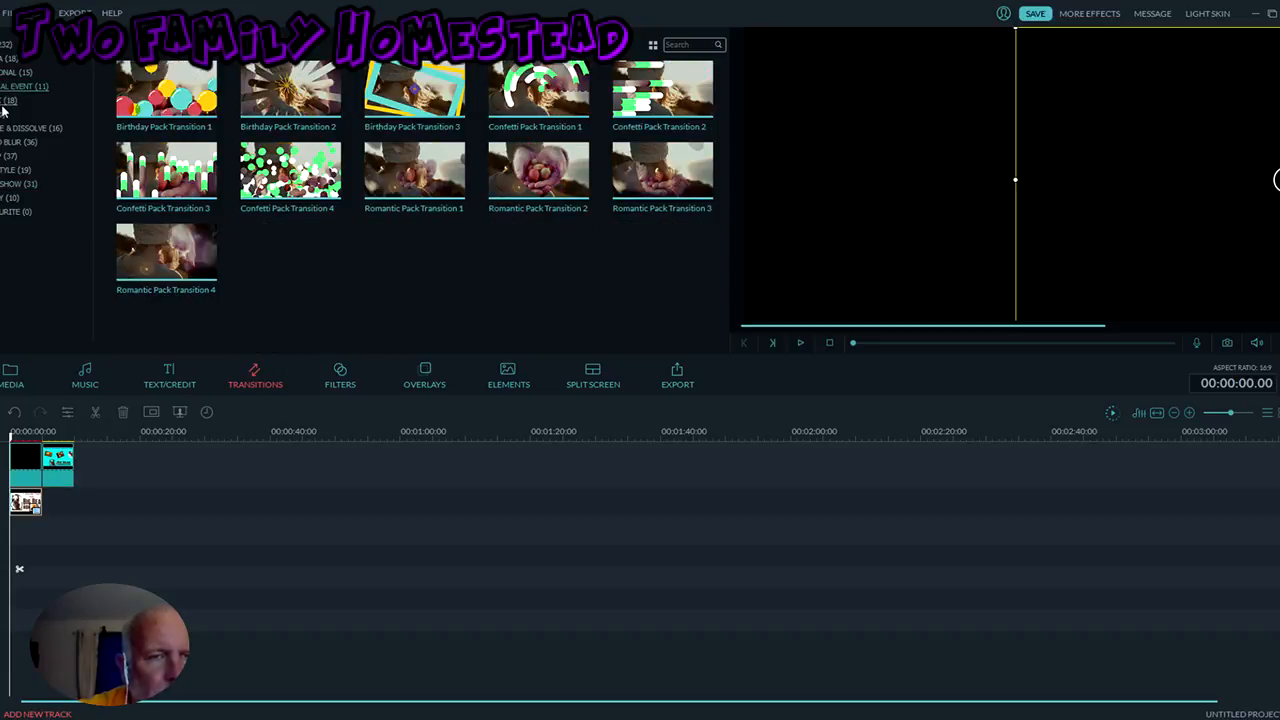
{"action": "left_click", "coordinate": [3, 103]}
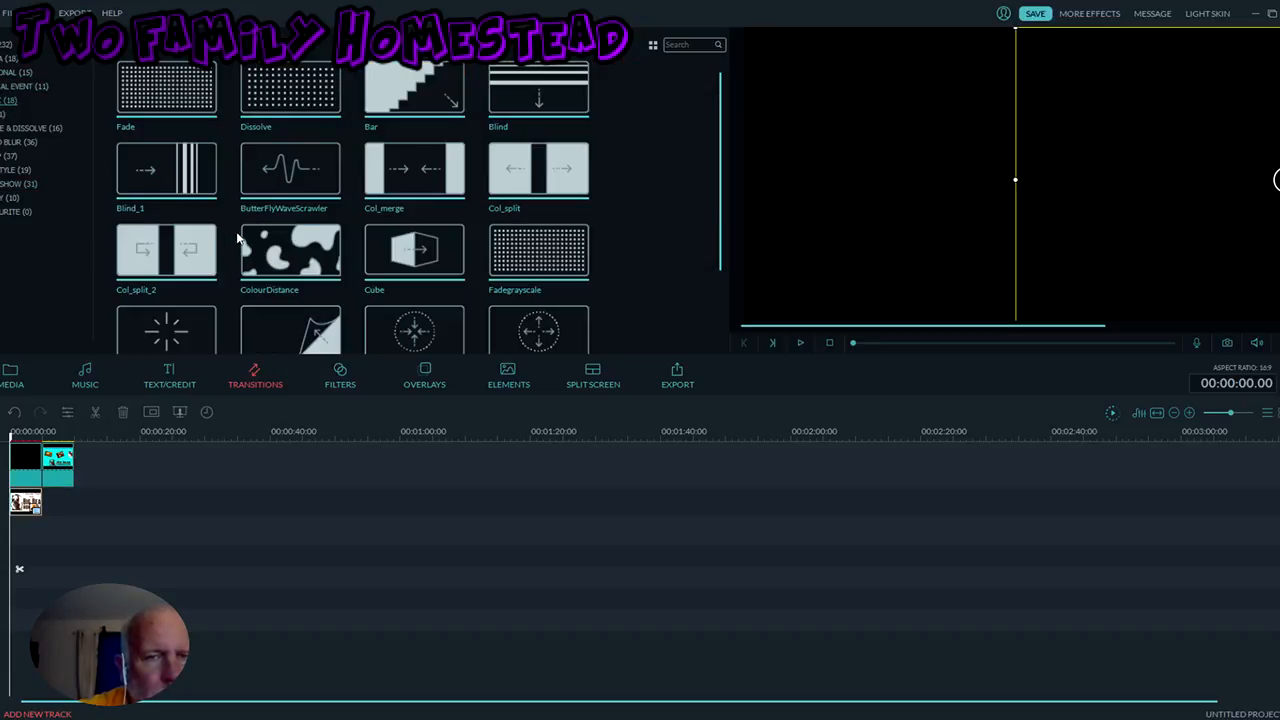
{"action": "scroll", "coordinate": [240, 240], "scroll_direction": "down", "scroll_amount": 1}
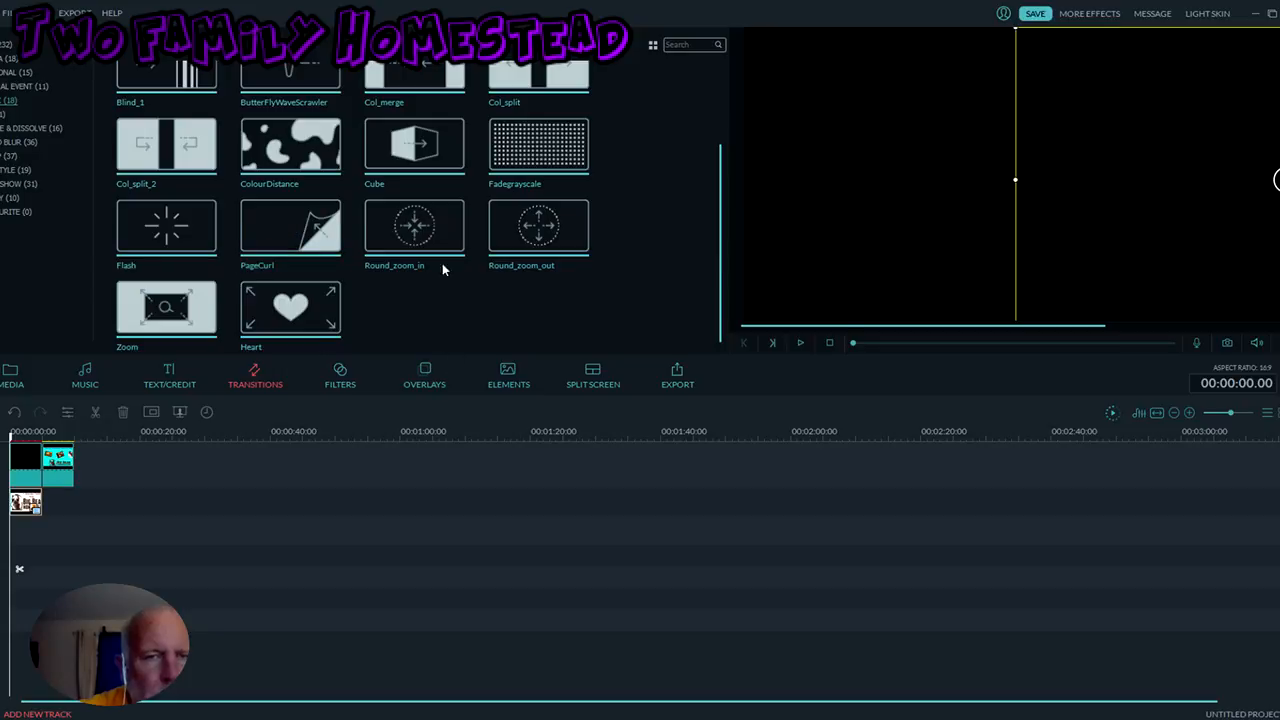
{"action": "left_click_drag", "start_coordinate": [370, 237], "coordinate": [49, 466]}
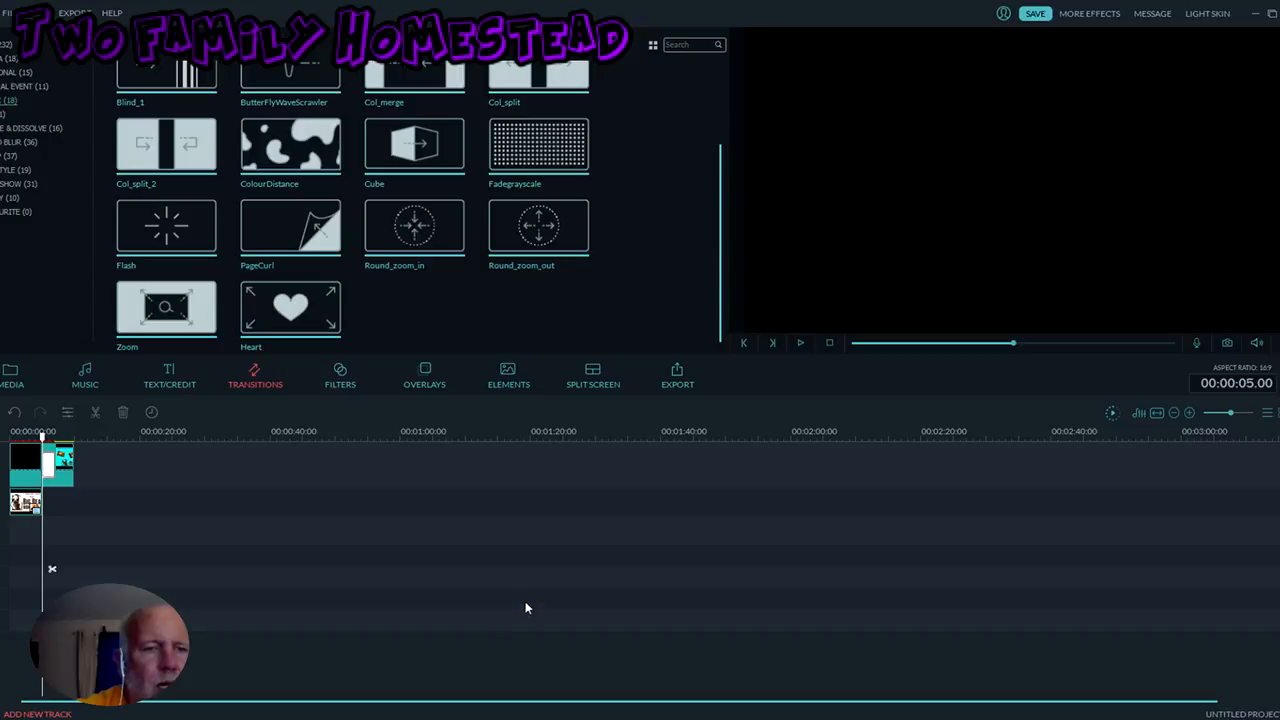
{"action": "left_click", "coordinate": [828, 344]}
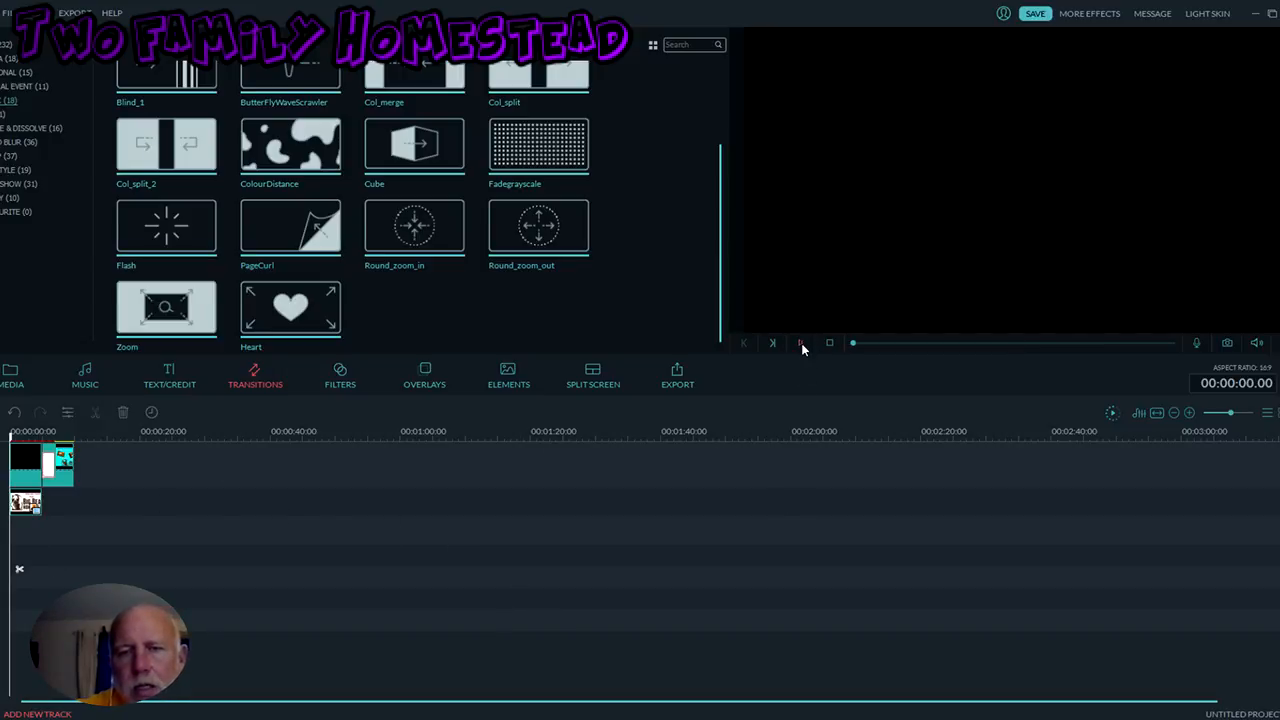
{"action": "left_click", "coordinate": [801, 343]}
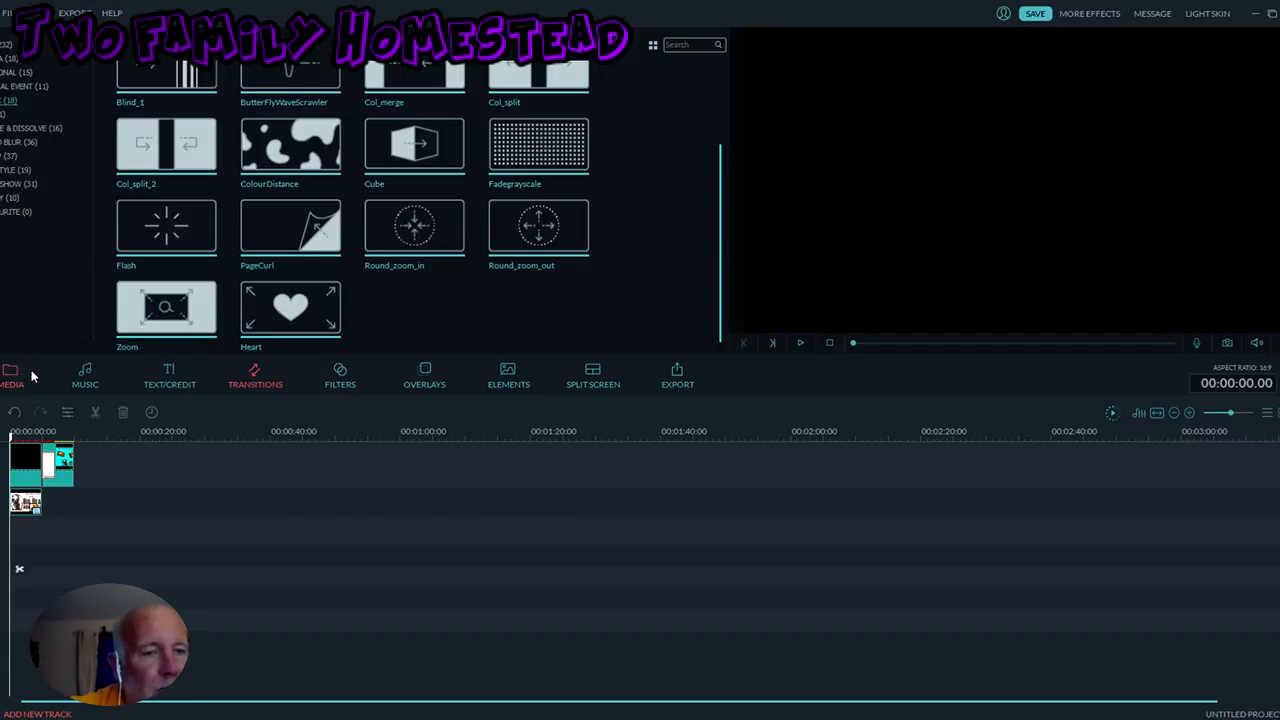
Step: Try the Little Maps - Just With You song on the audio track, play it with the clips, and delete it
{"action": "left_click", "coordinate": [79, 386]}
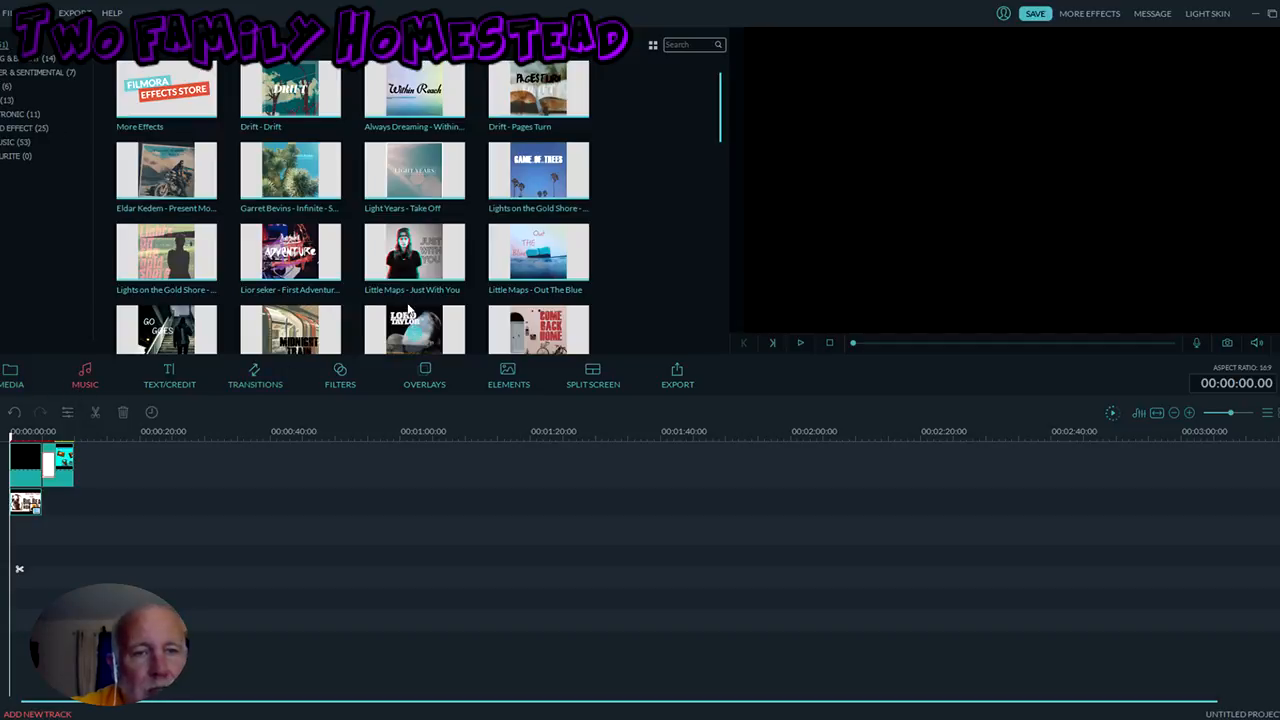
{"action": "left_click_drag", "start_coordinate": [458, 268], "coordinate": [16, 555]}
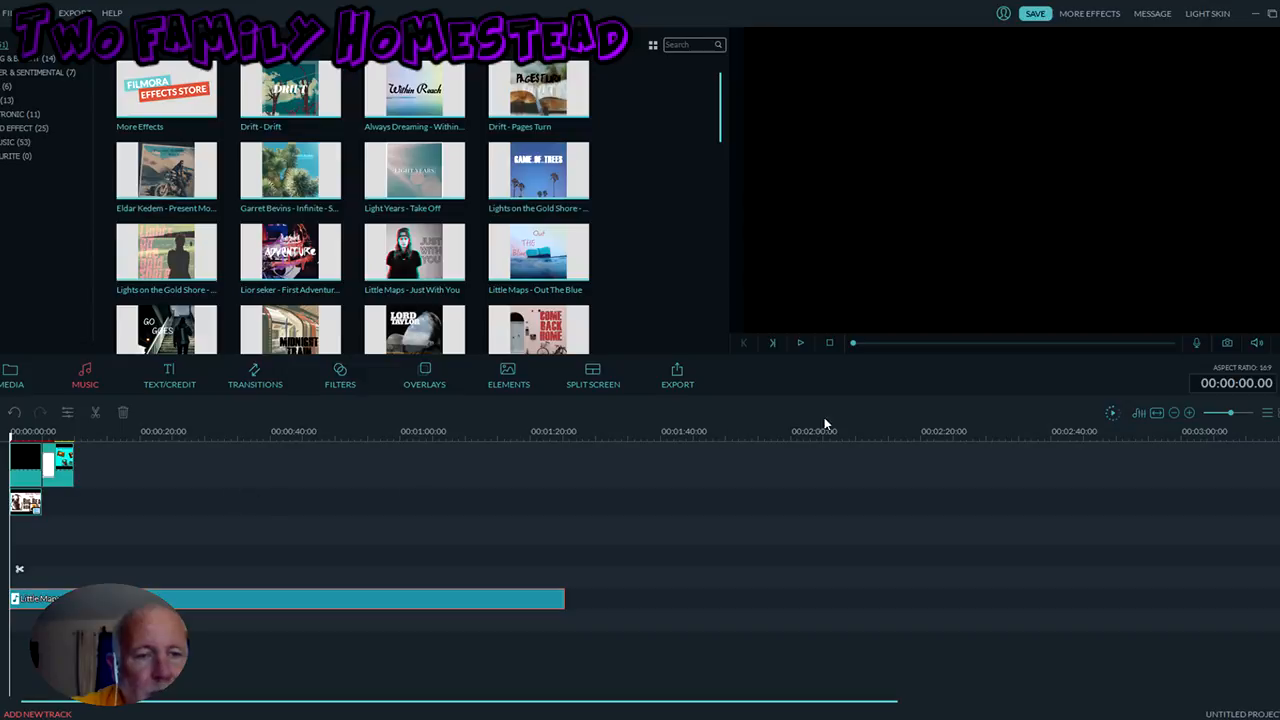
{"action": "left_click", "coordinate": [800, 343]}
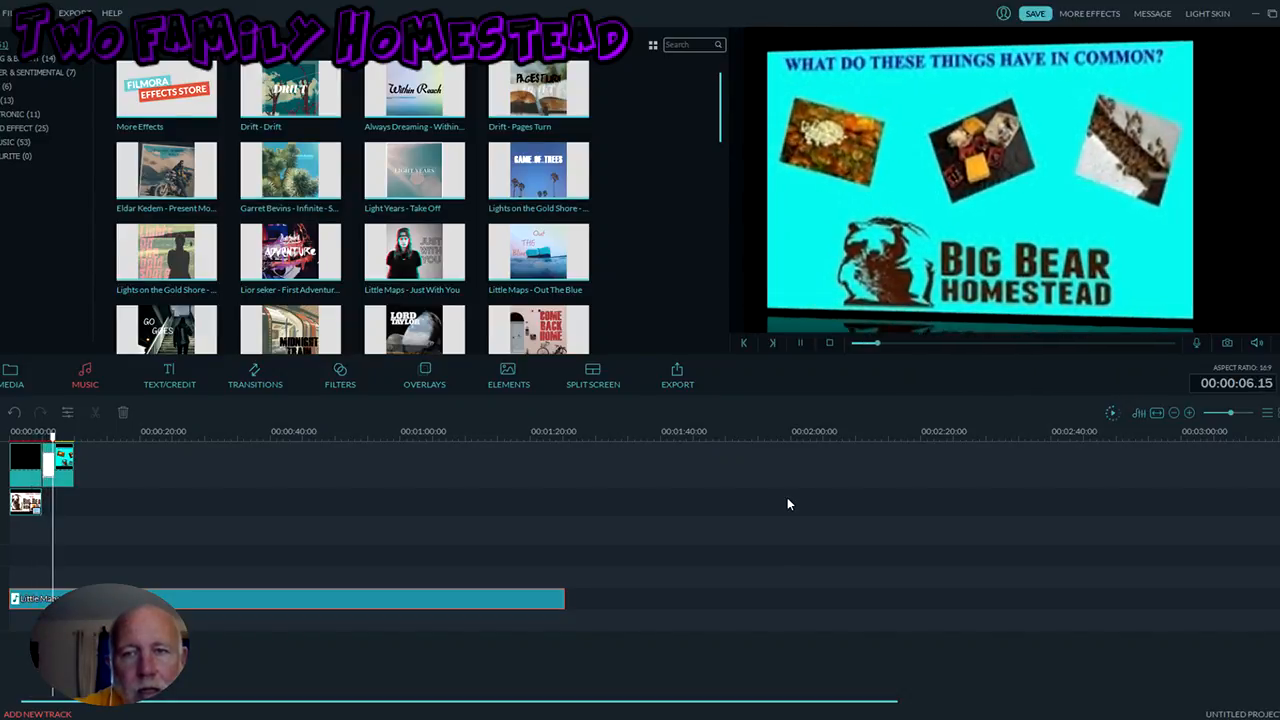
{"action": "left_click", "coordinate": [802, 345]}
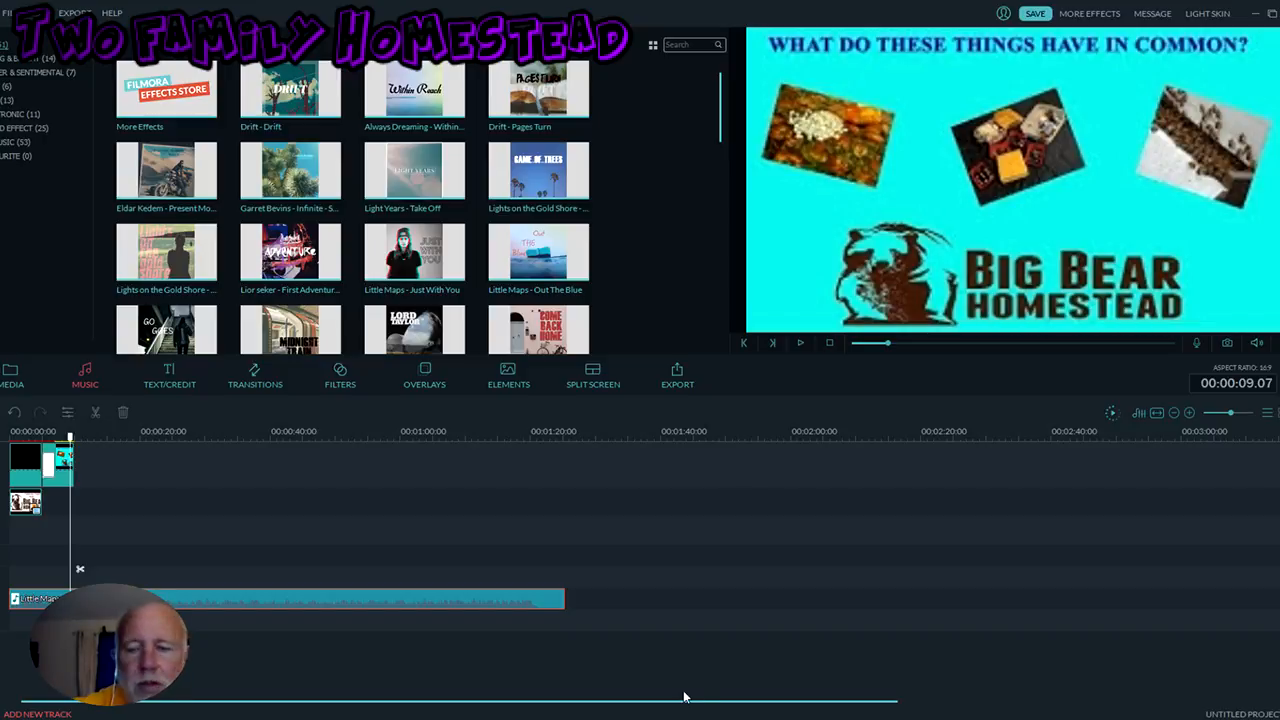
{"action": "key", "text": "Delete"}
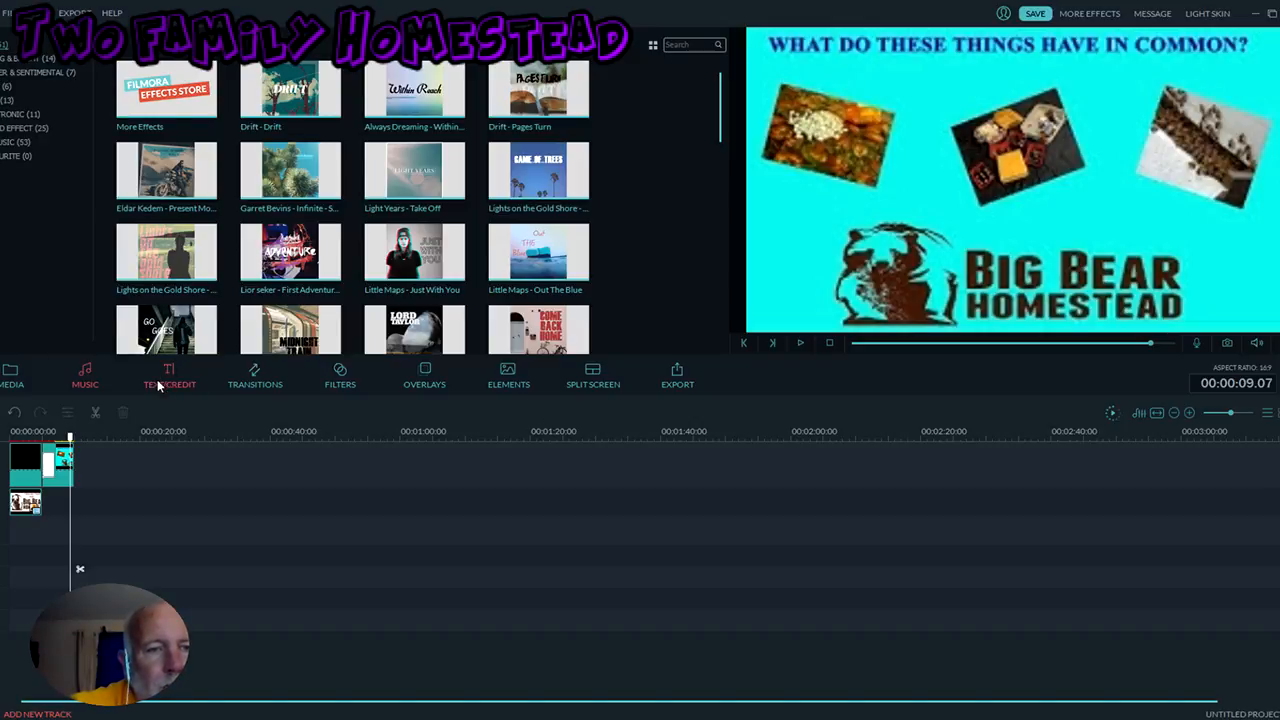
Step: Look through the media albums and preview the 20sec video from album 7
{"action": "left_click", "coordinate": [12, 372]}
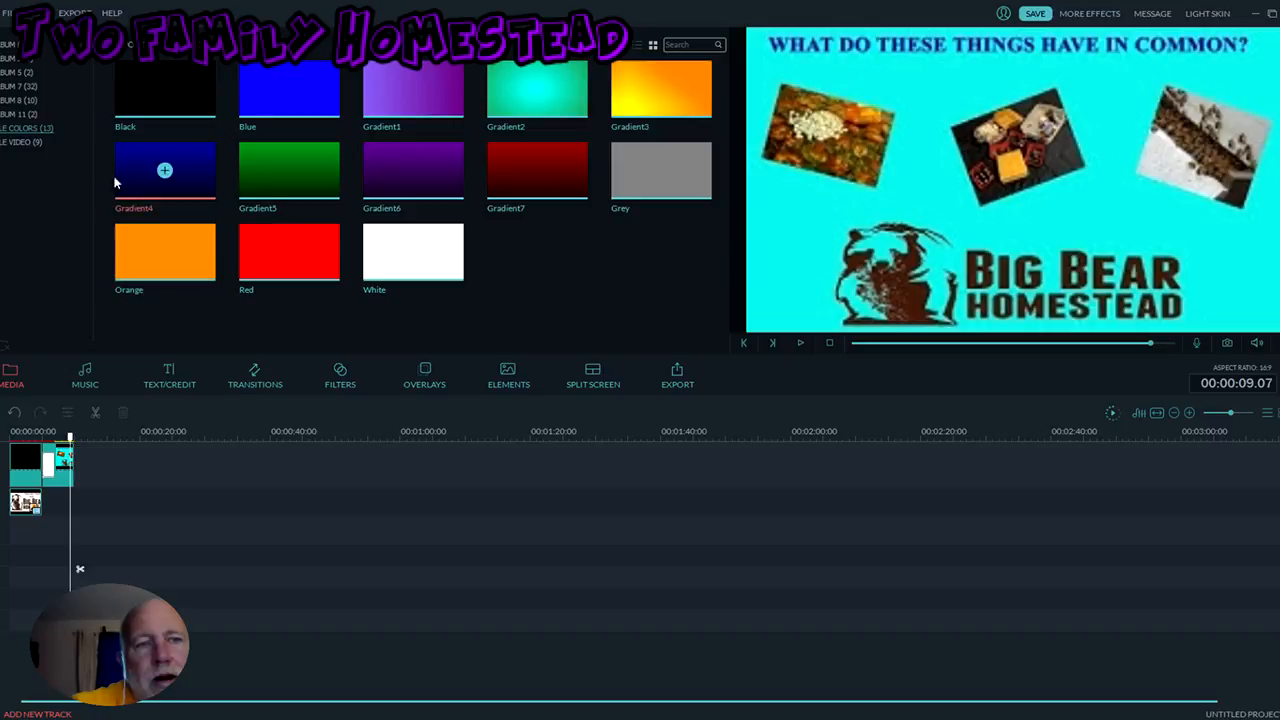
{"action": "left_click", "coordinate": [27, 113]}
{"action": "left_click", "coordinate": [27, 101]}
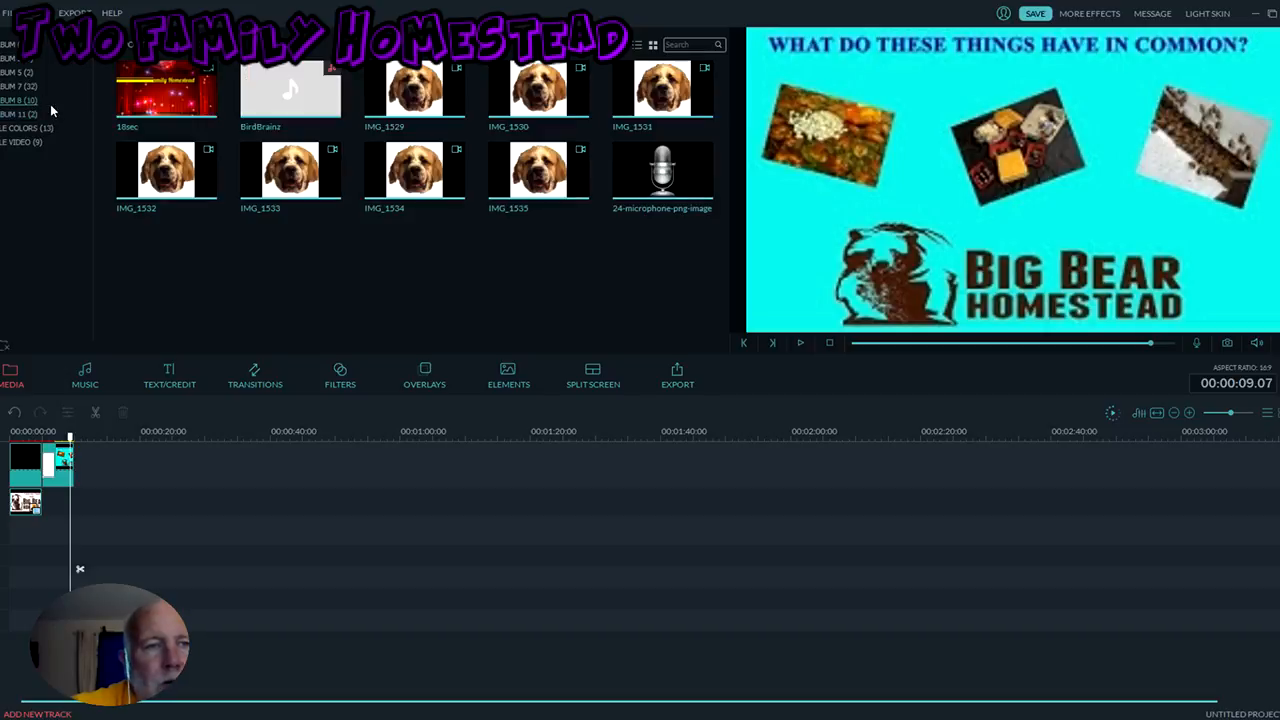
{"action": "left_click", "coordinate": [17, 87]}
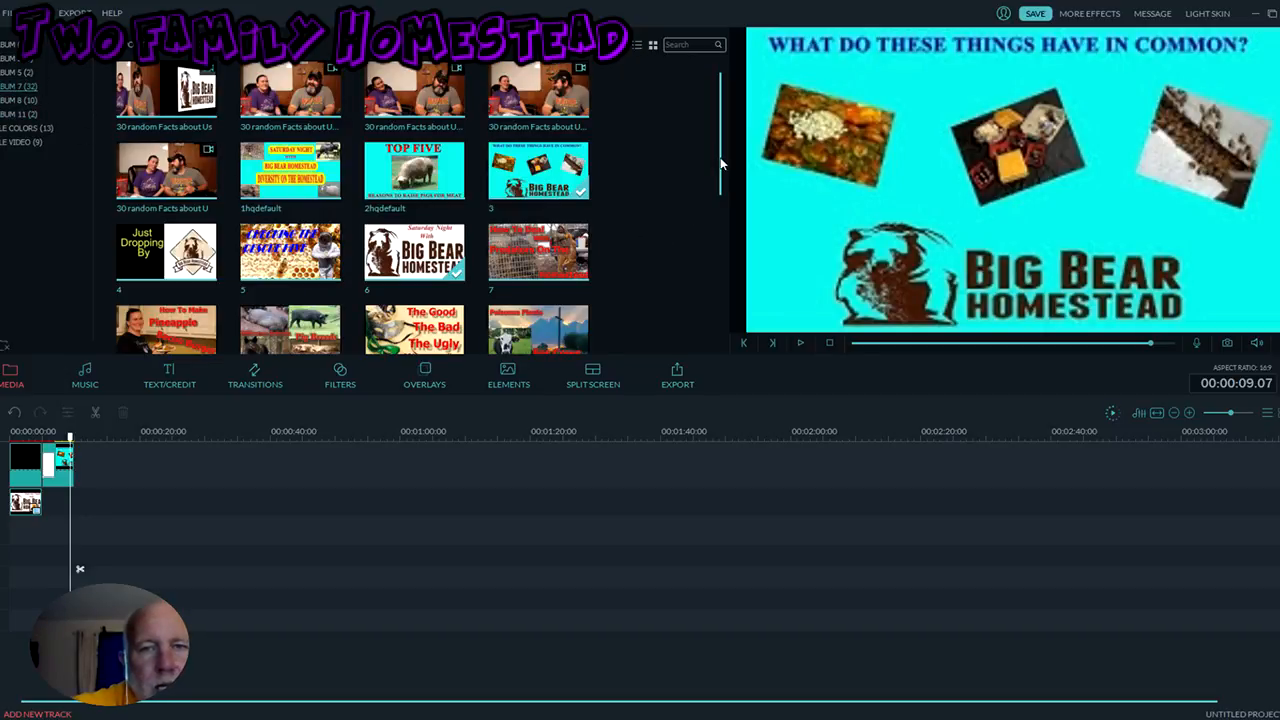
{"action": "left_click", "coordinate": [22, 74]}
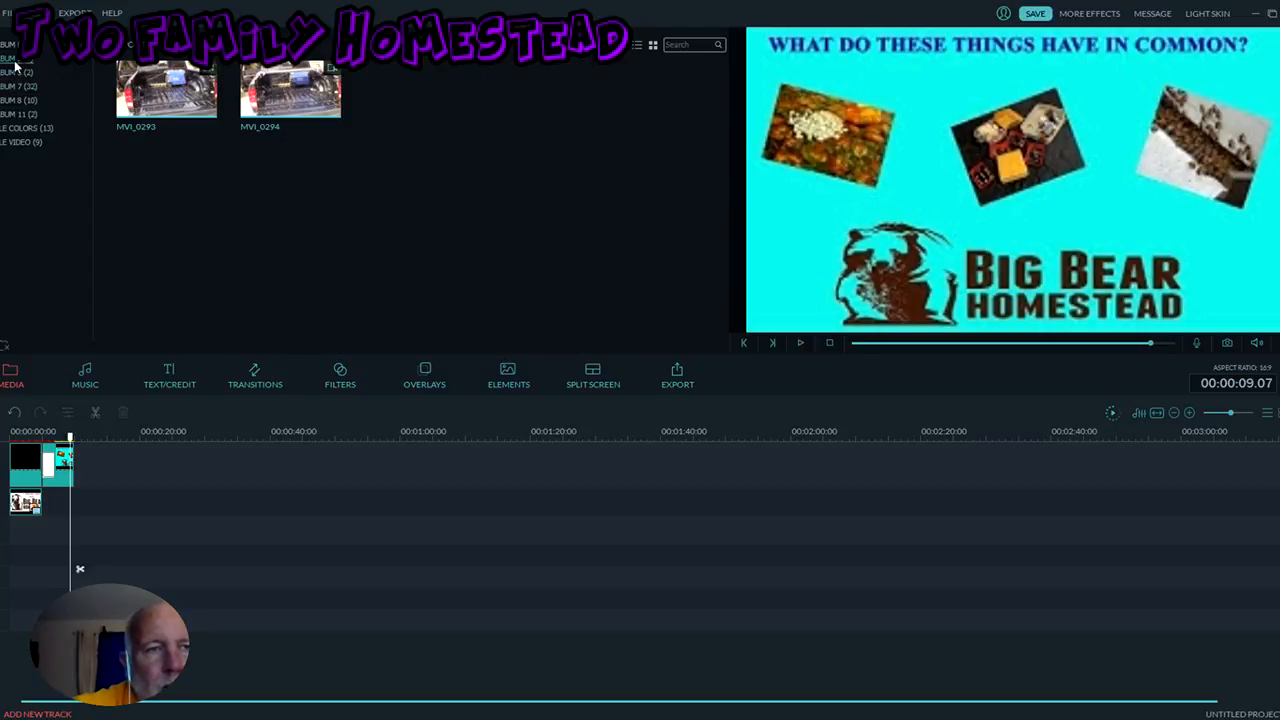
{"action": "left_click", "coordinate": [15, 61]}
{"action": "left_click", "coordinate": [9, 88]}
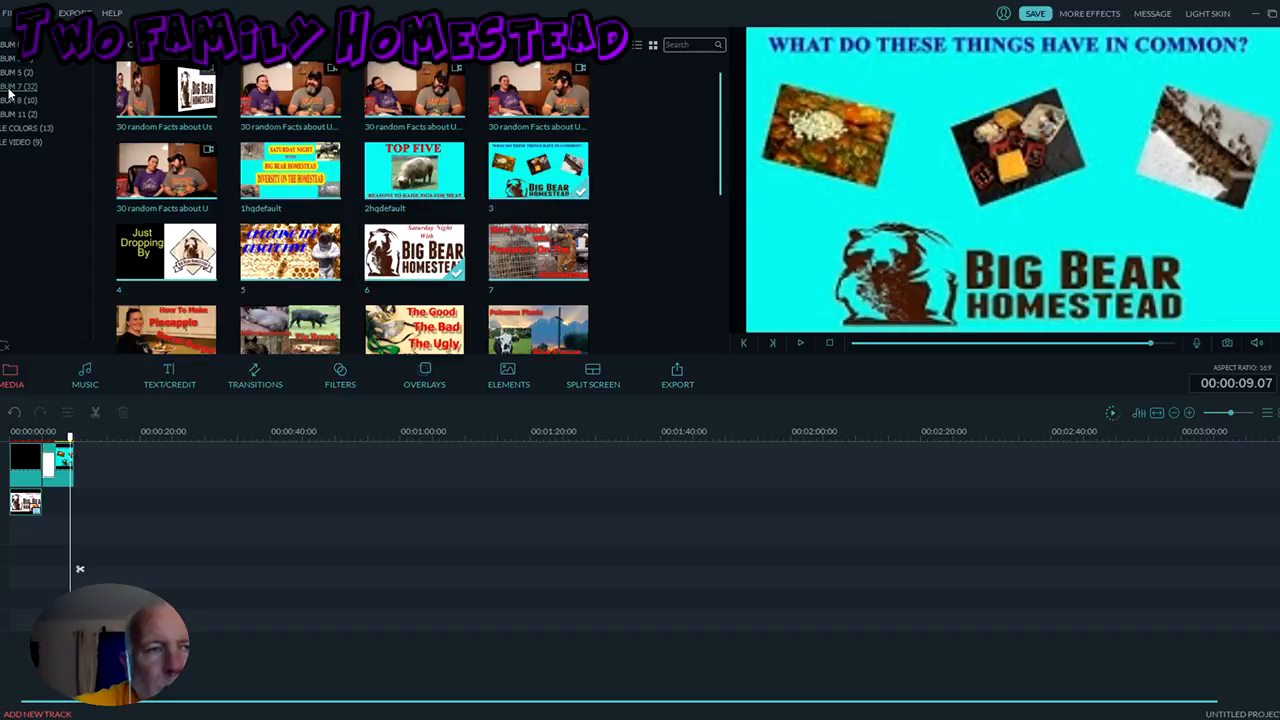
{"action": "scroll", "coordinate": [290, 210], "scroll_direction": "down", "scroll_amount": 5}
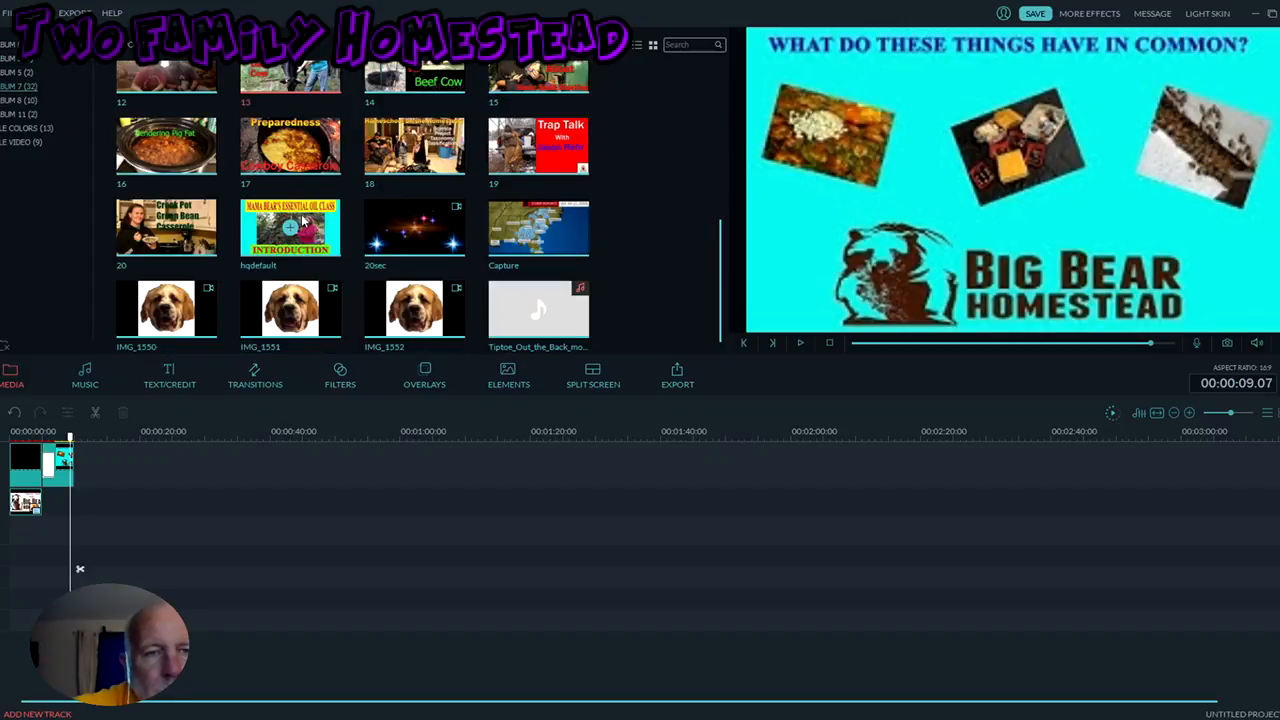
{"action": "double_click", "coordinate": [444, 241]}
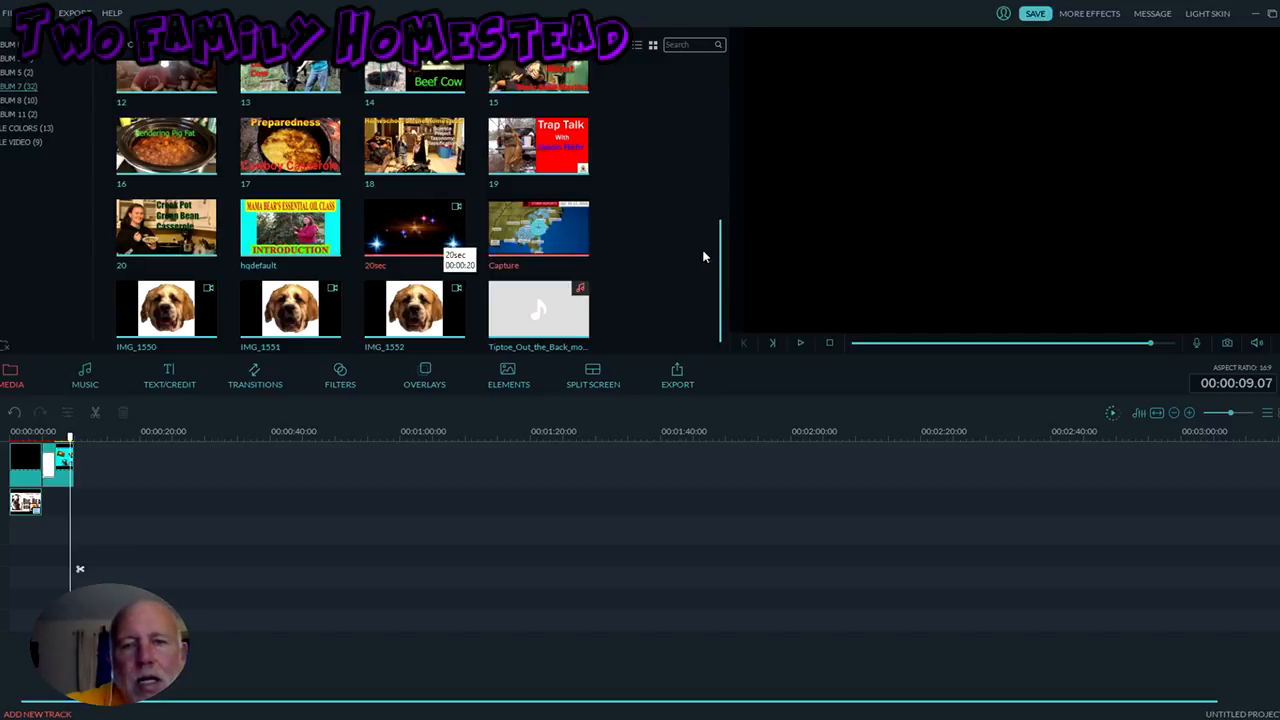
{"action": "left_click", "coordinate": [800, 343]}
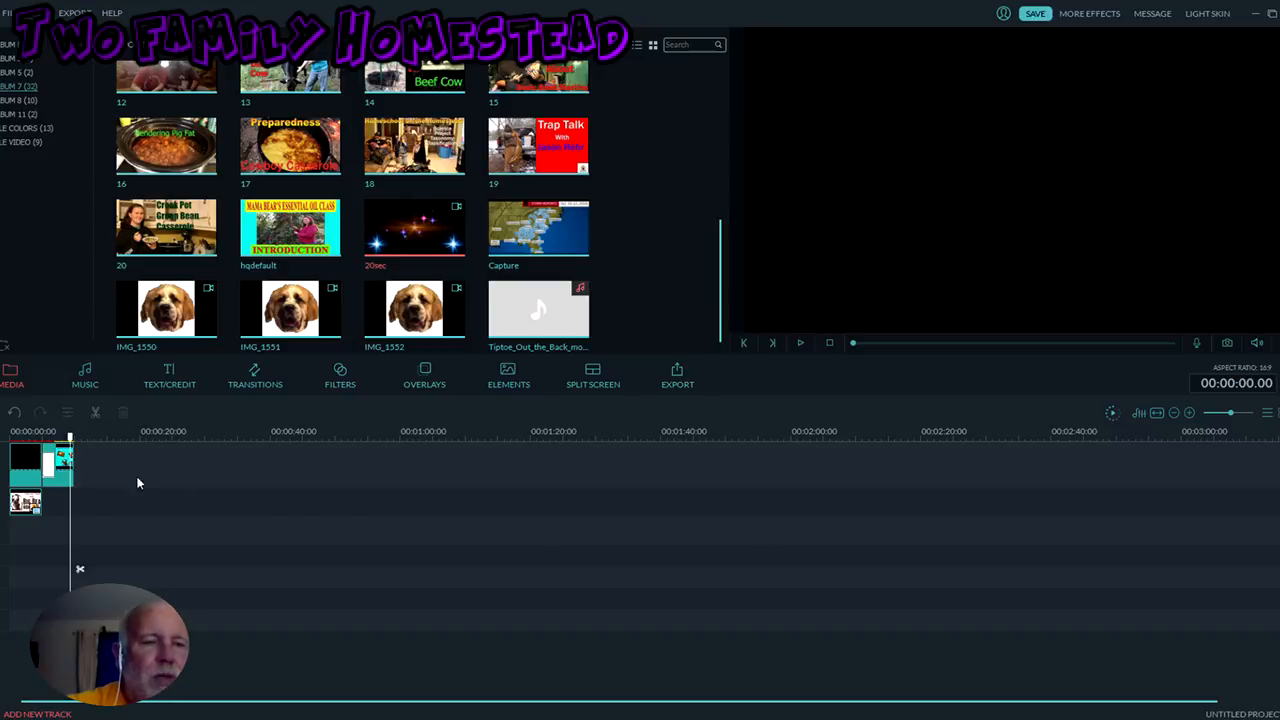
Step: Clear the timeline by deleting the Big Bear Homestead image, the black clip and image 3
{"action": "left_click", "coordinate": [31, 502]}
{"action": "key", "text": "Delete"}
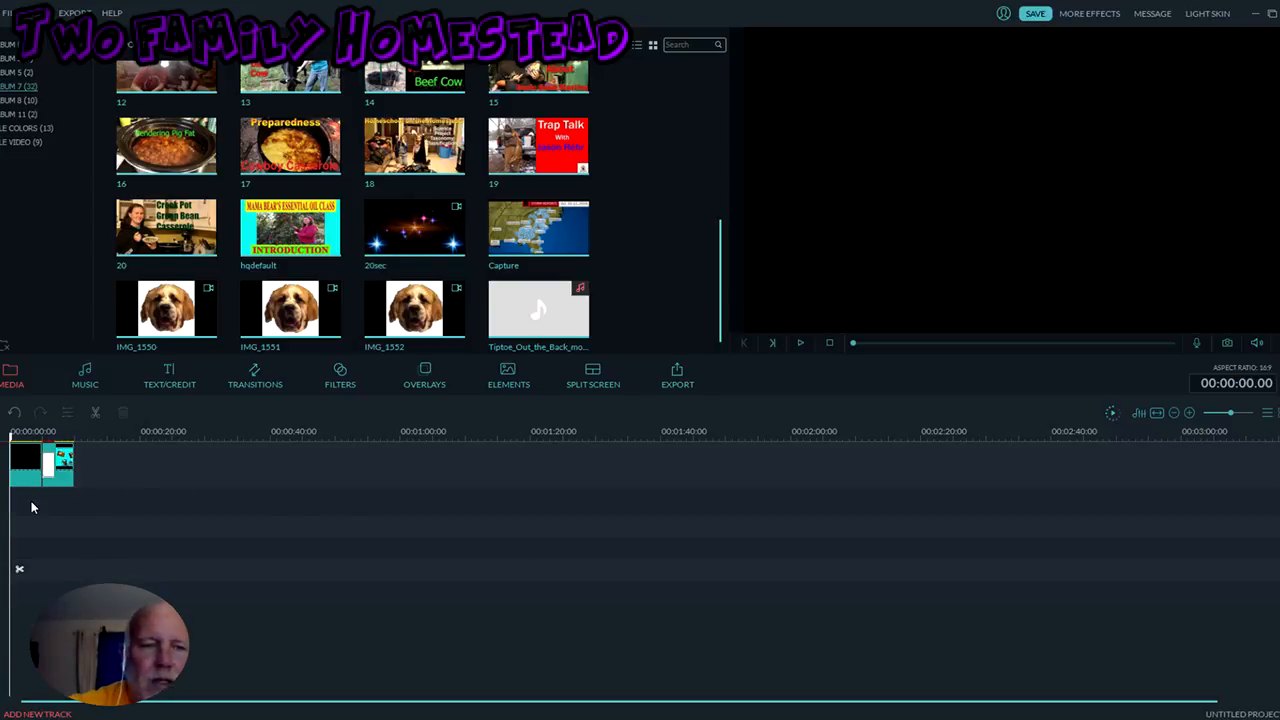
{"action": "left_click", "coordinate": [30, 451]}
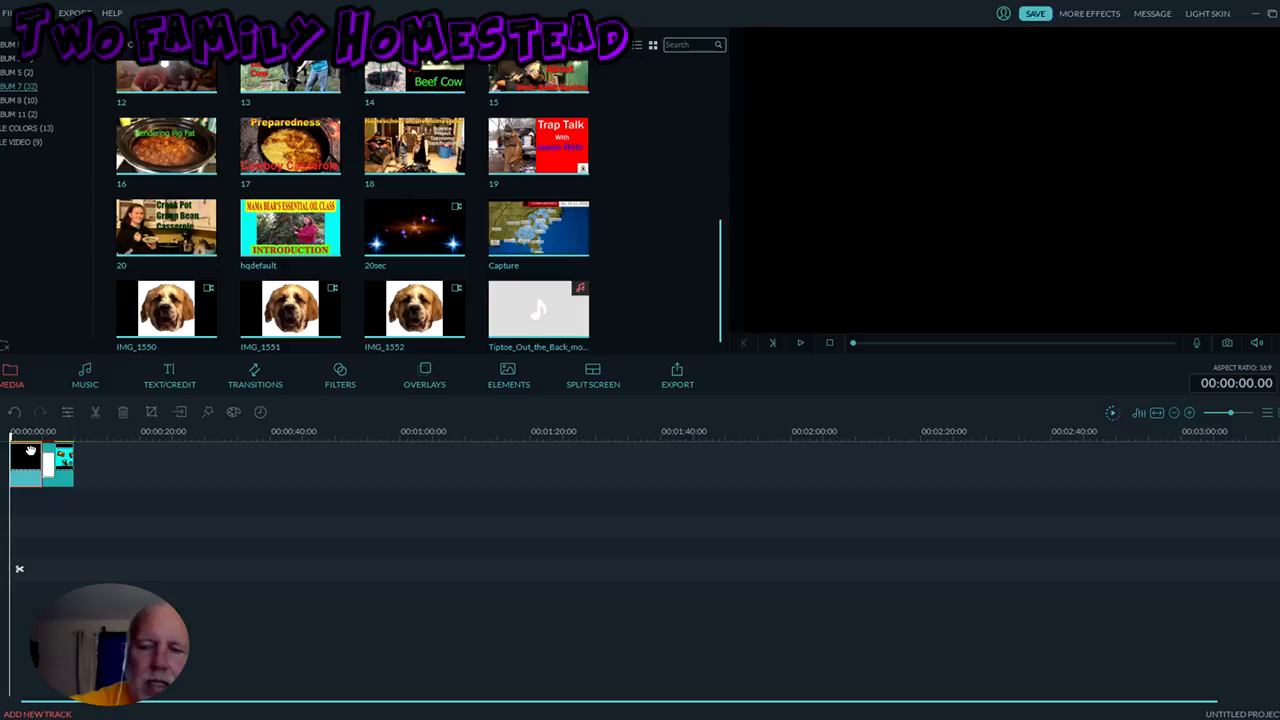
{"action": "key", "text": "Delete"}
{"action": "left_click", "coordinate": [31, 451]}
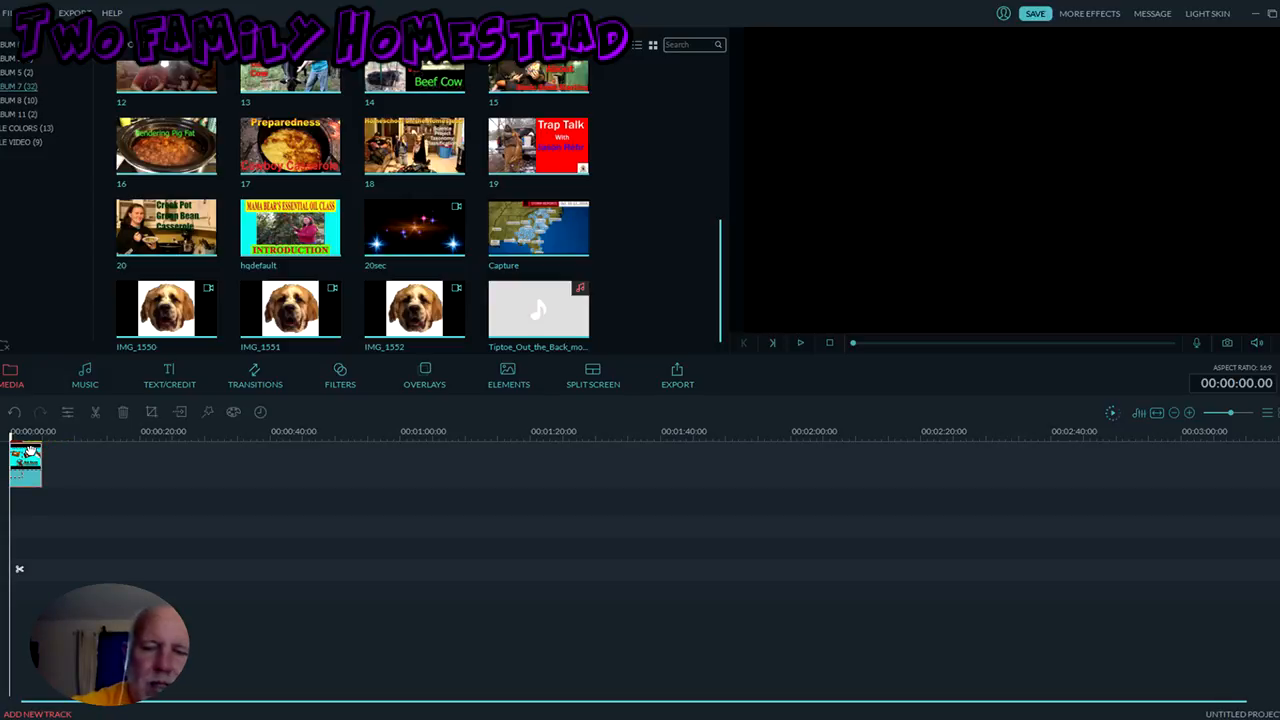
{"action": "key", "text": "Delete"}
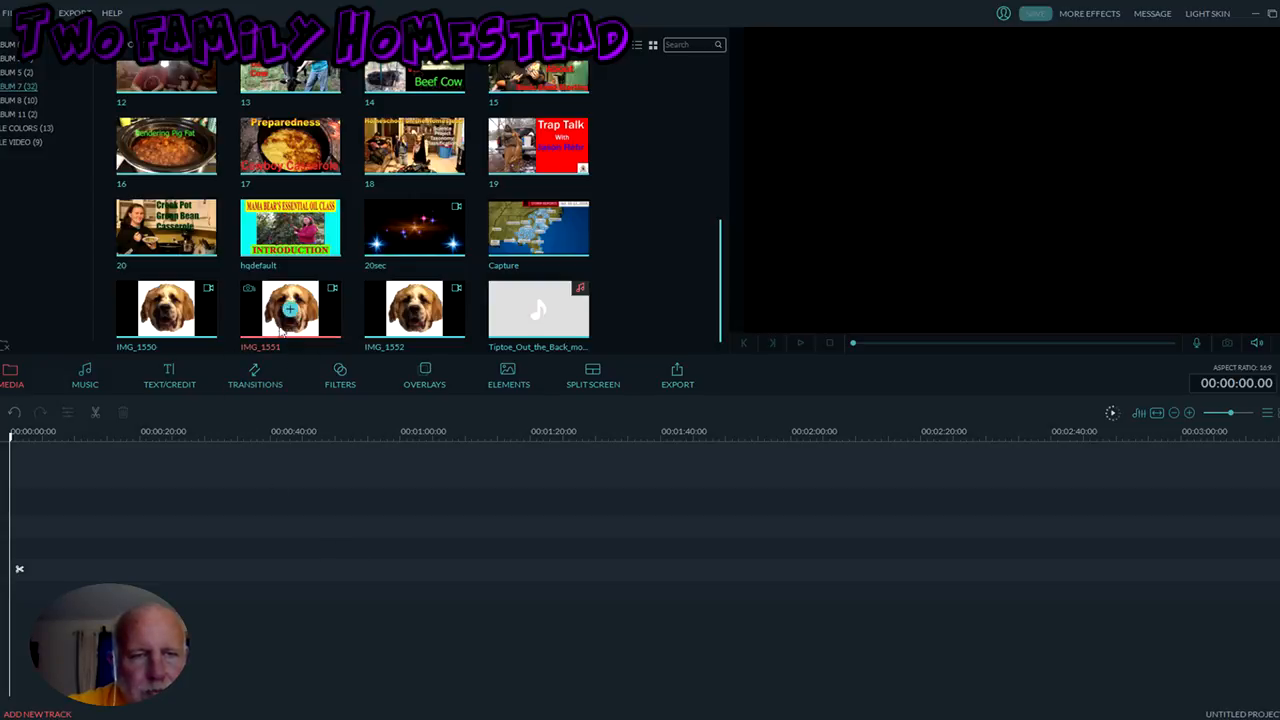
Step: Place image 20 at the start of the main video track and extend its duration to about 40 seconds
{"action": "left_click_drag", "start_coordinate": [166, 228], "coordinate": [80, 458]}
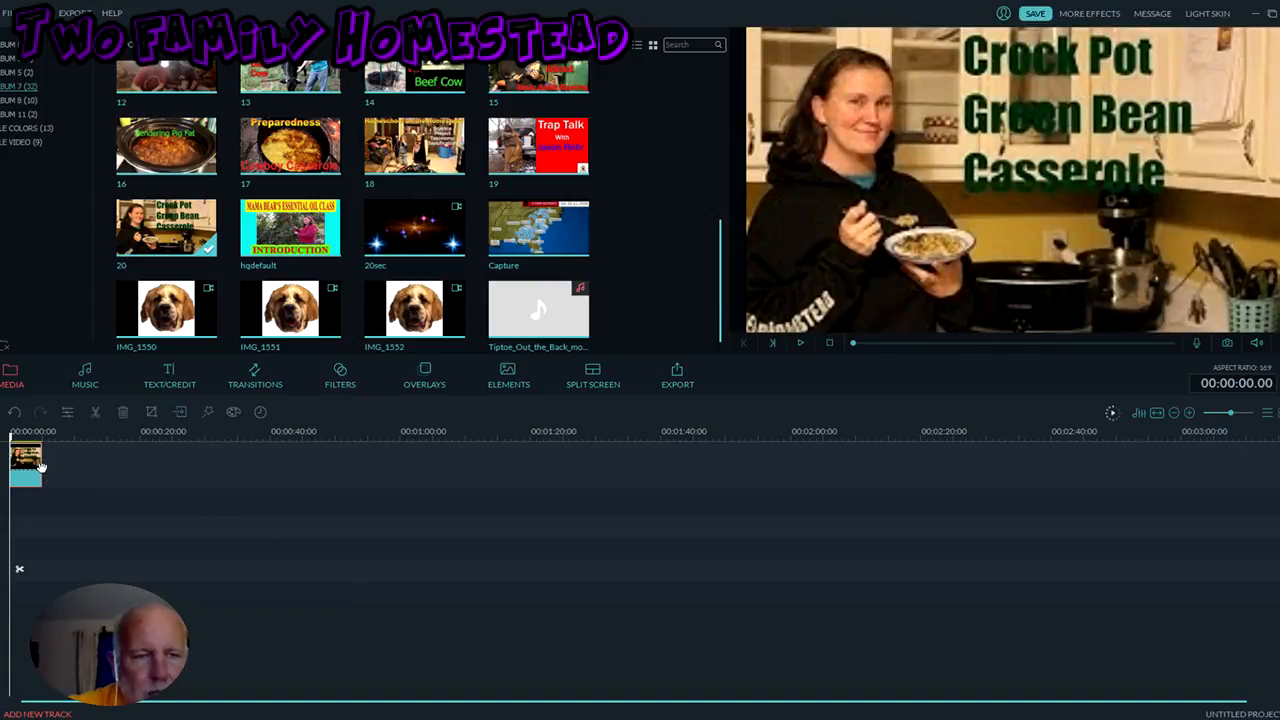
{"action": "left_click_drag", "start_coordinate": [44, 463], "coordinate": [273, 463]}
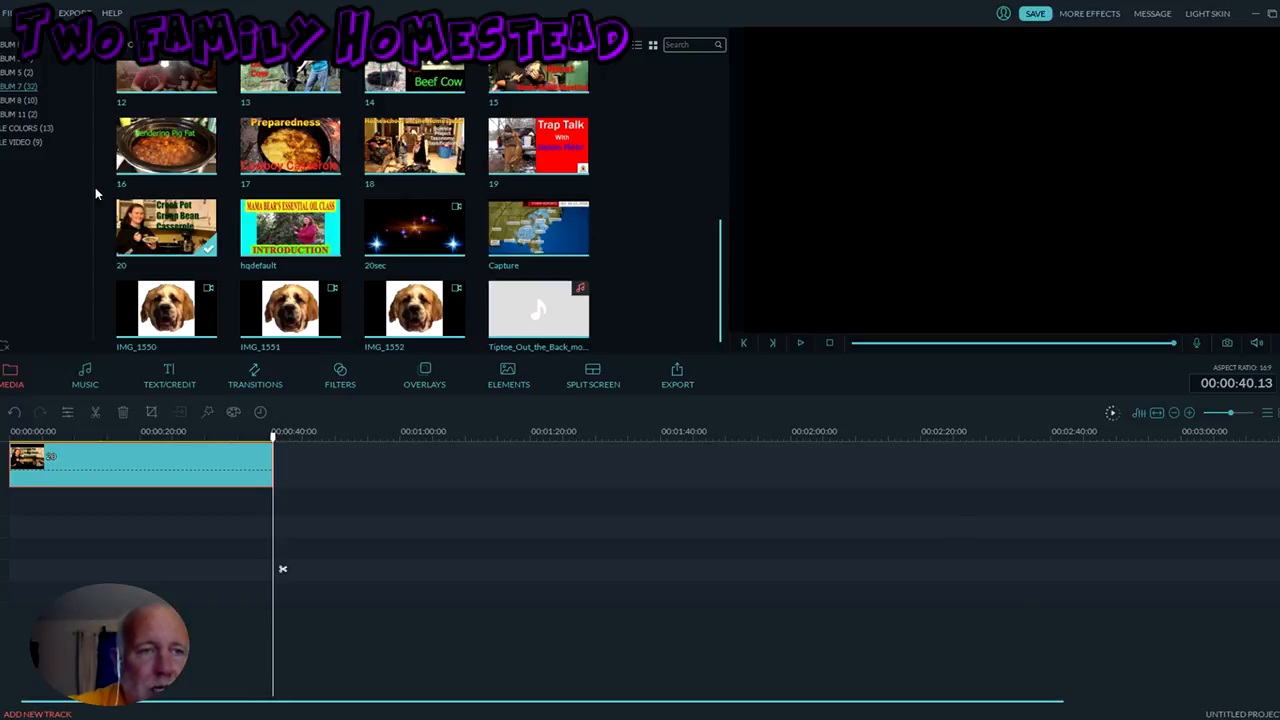
Step: Preview the Countdown7 clip from the sample videos
{"action": "left_click", "coordinate": [20, 147]}
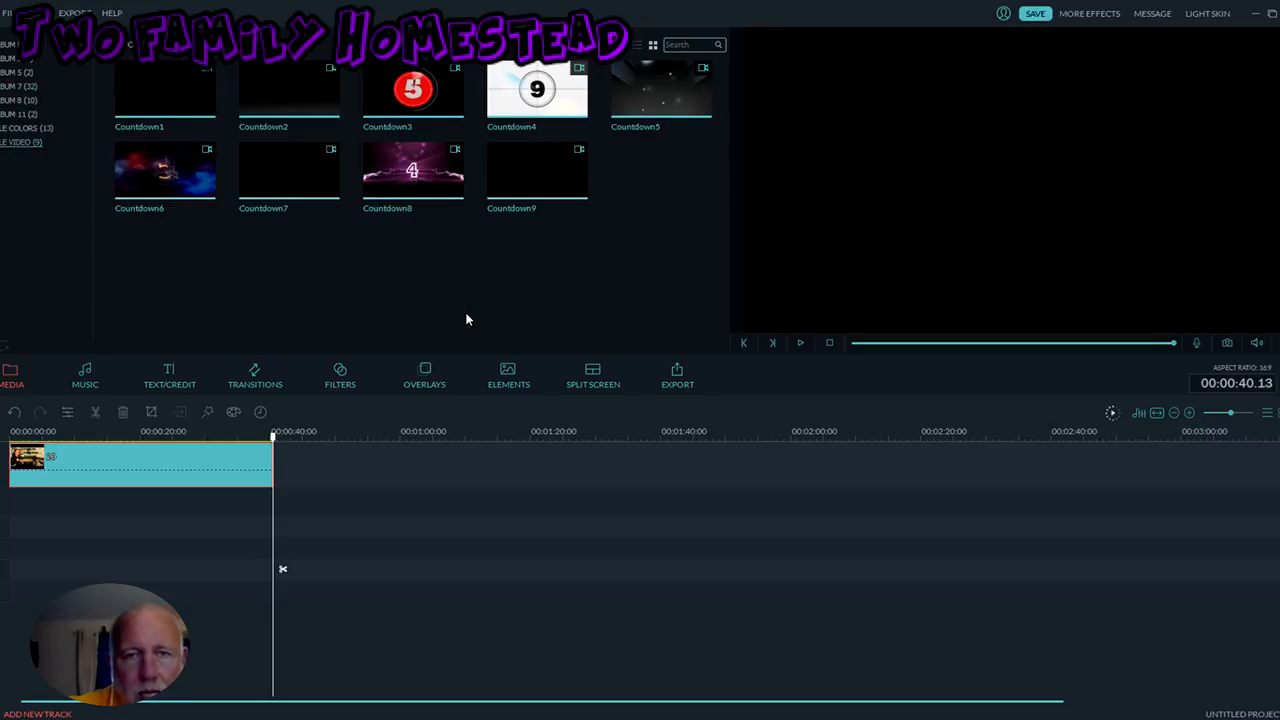
{"action": "left_click", "coordinate": [261, 170]}
{"action": "left_click", "coordinate": [801, 343]}
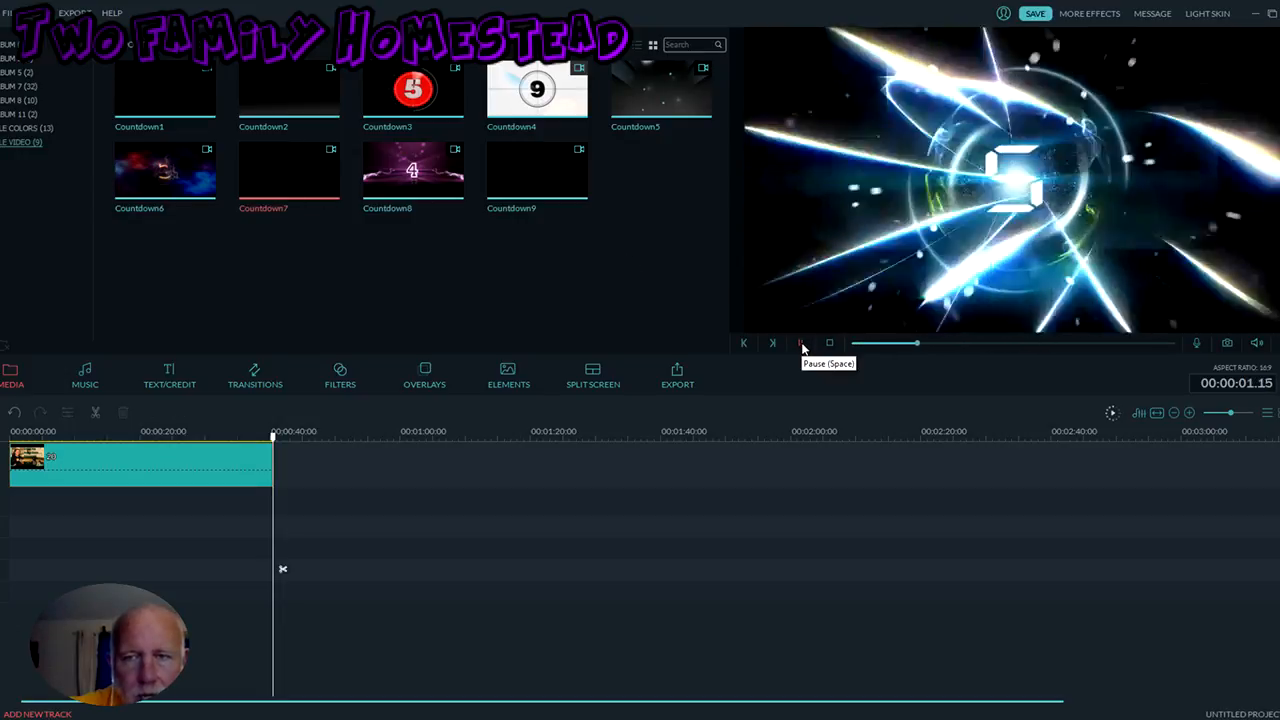
Step: Preview the Countdown1 sample video and place it at the start of the second track, beneath image 20
{"action": "left_click", "coordinate": [165, 90]}
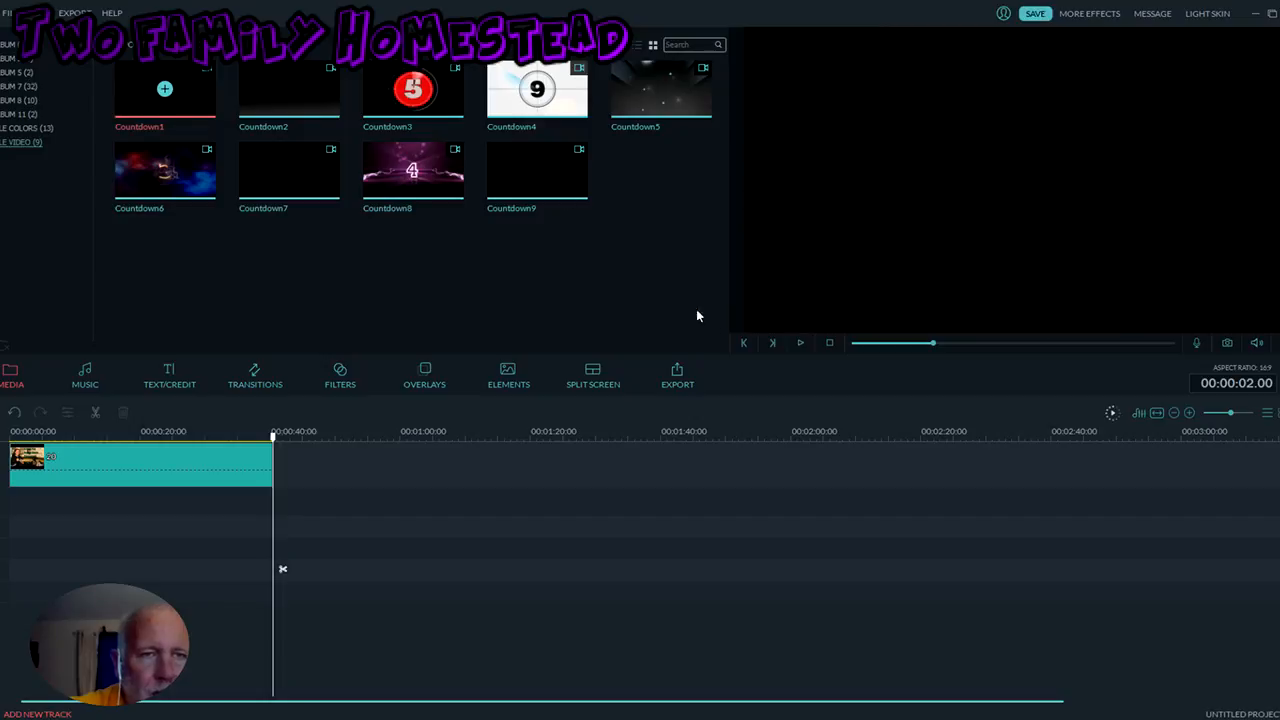
{"action": "left_click", "coordinate": [800, 342]}
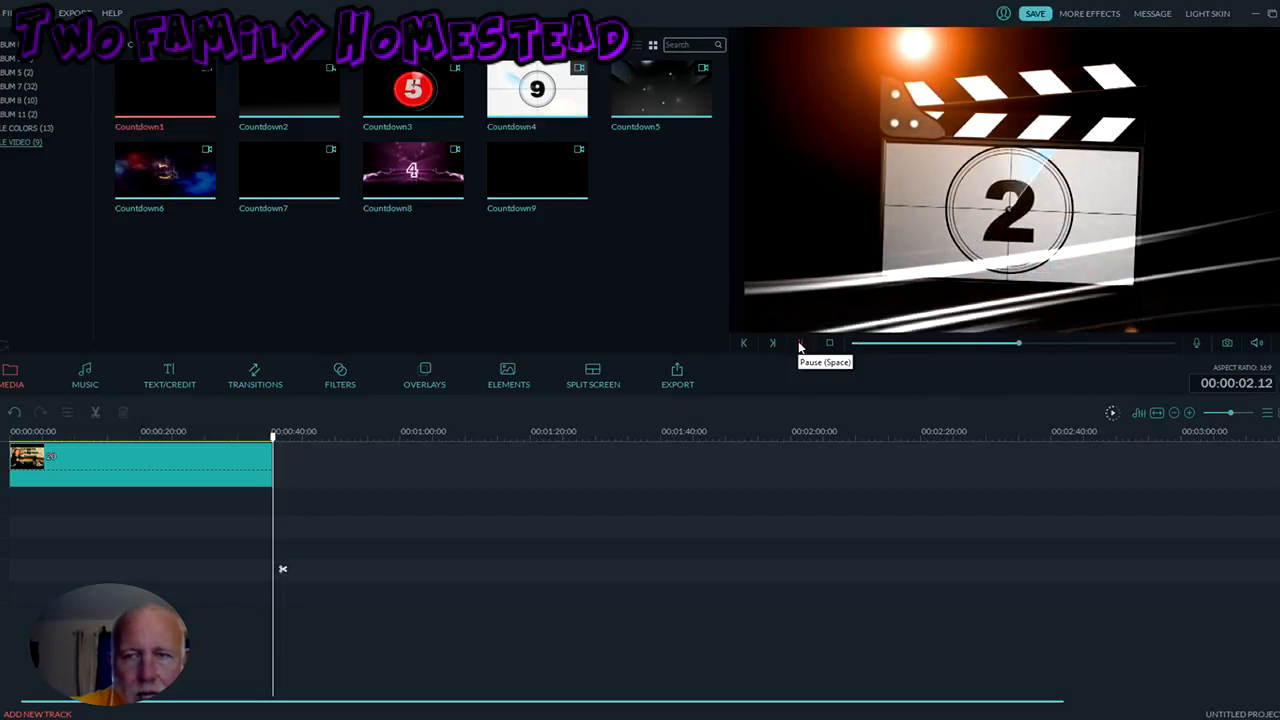
{"action": "left_click", "coordinate": [800, 343]}
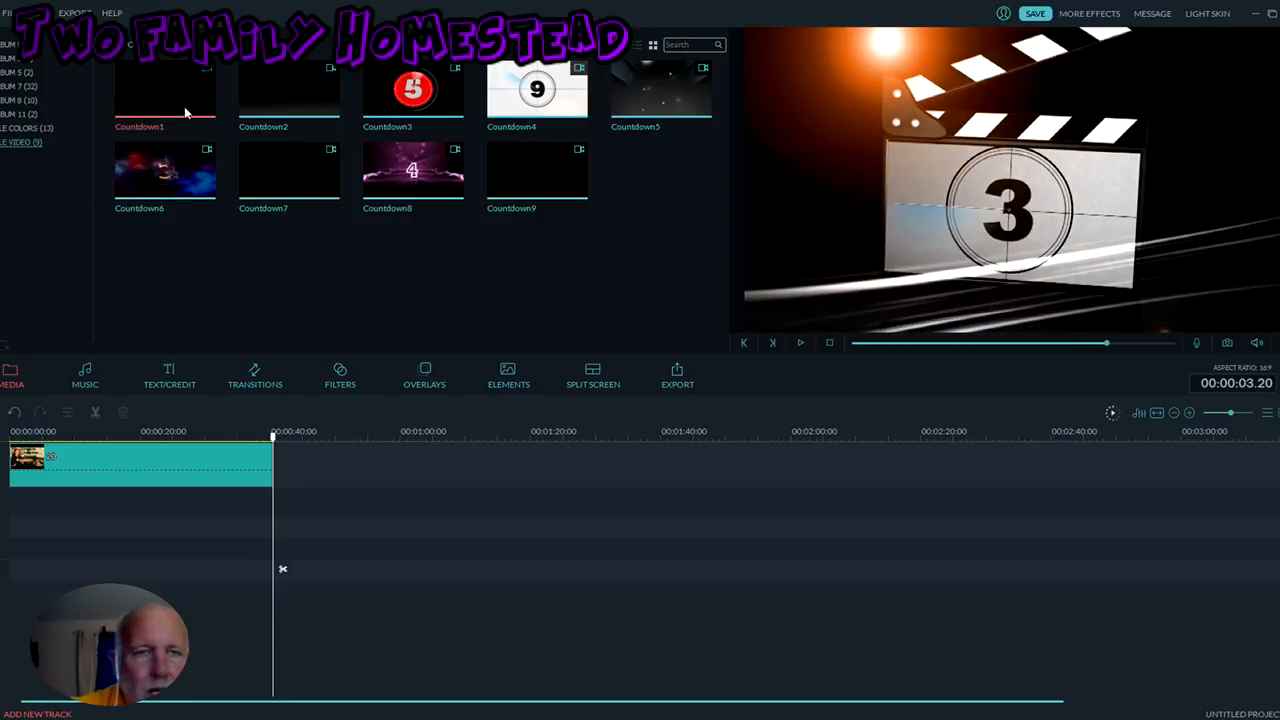
{"action": "left_click_drag", "start_coordinate": [200, 93], "coordinate": [109, 519]}
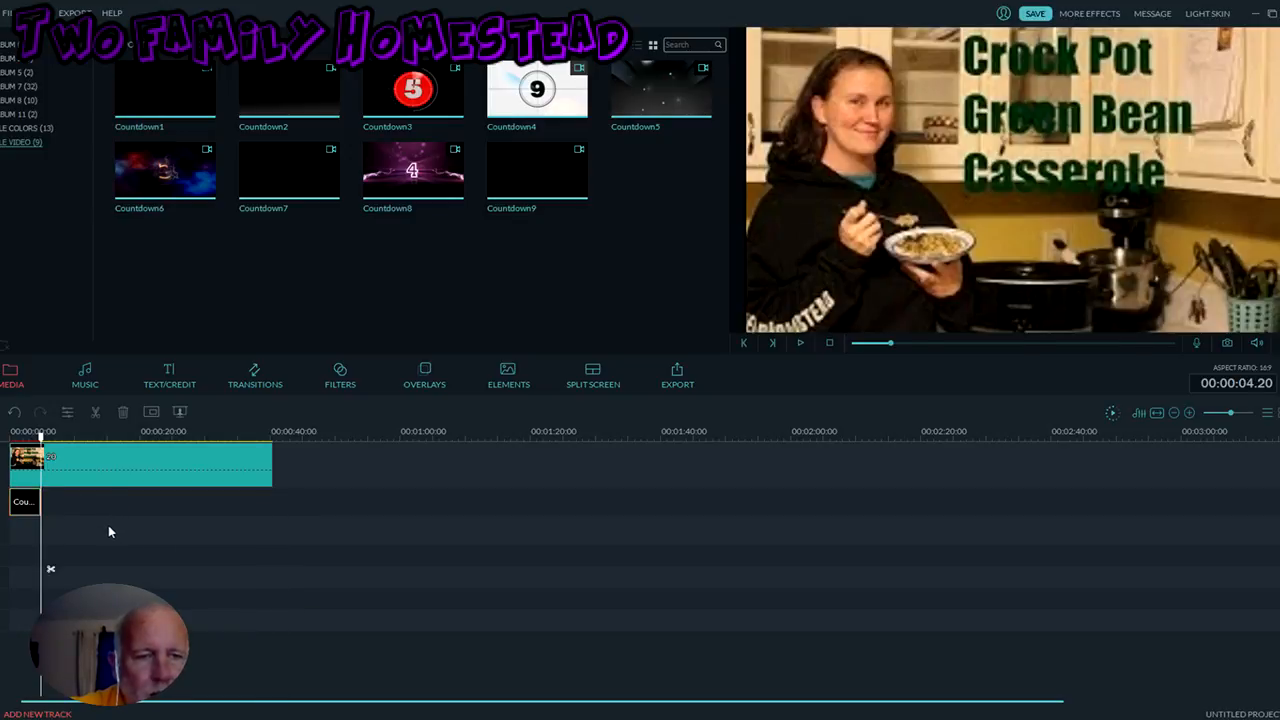
Step: Shorten image 20 on the main track to end with the Countdown1 clip, and return the playhead to the timeline start
{"action": "left_click", "coordinate": [266, 462]}
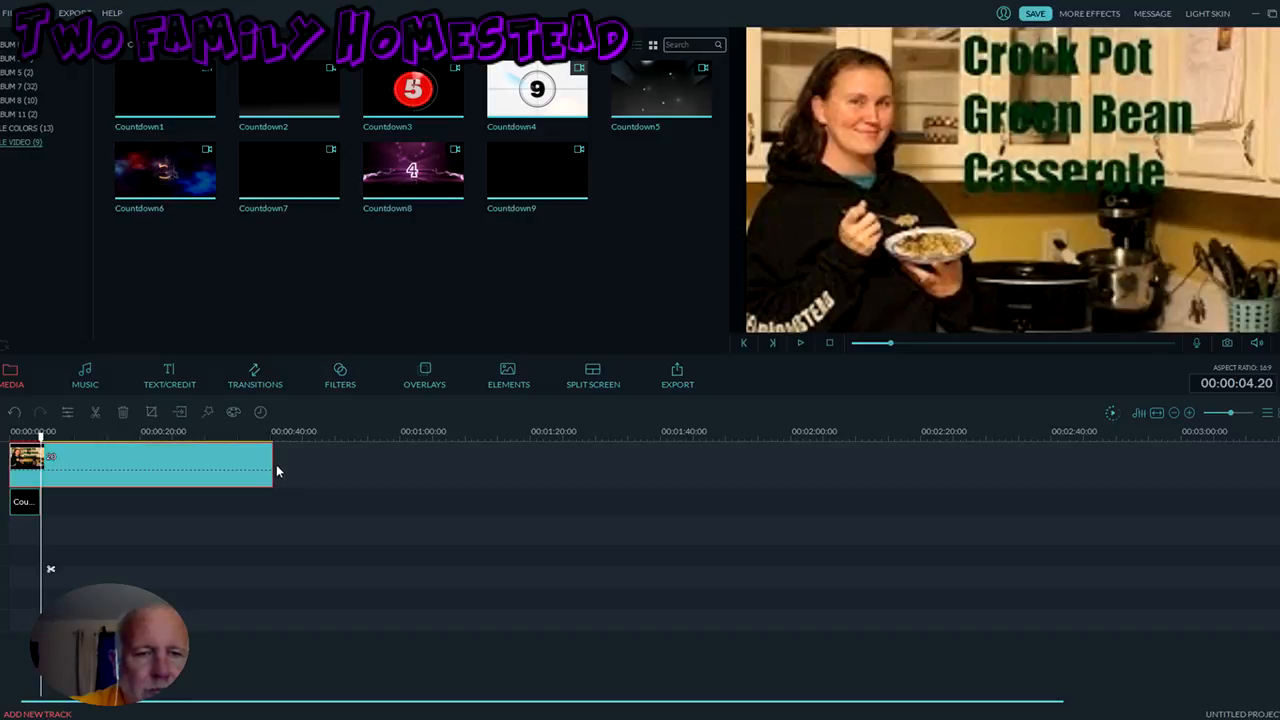
{"action": "left_click_drag", "start_coordinate": [272, 468], "coordinate": [46, 476]}
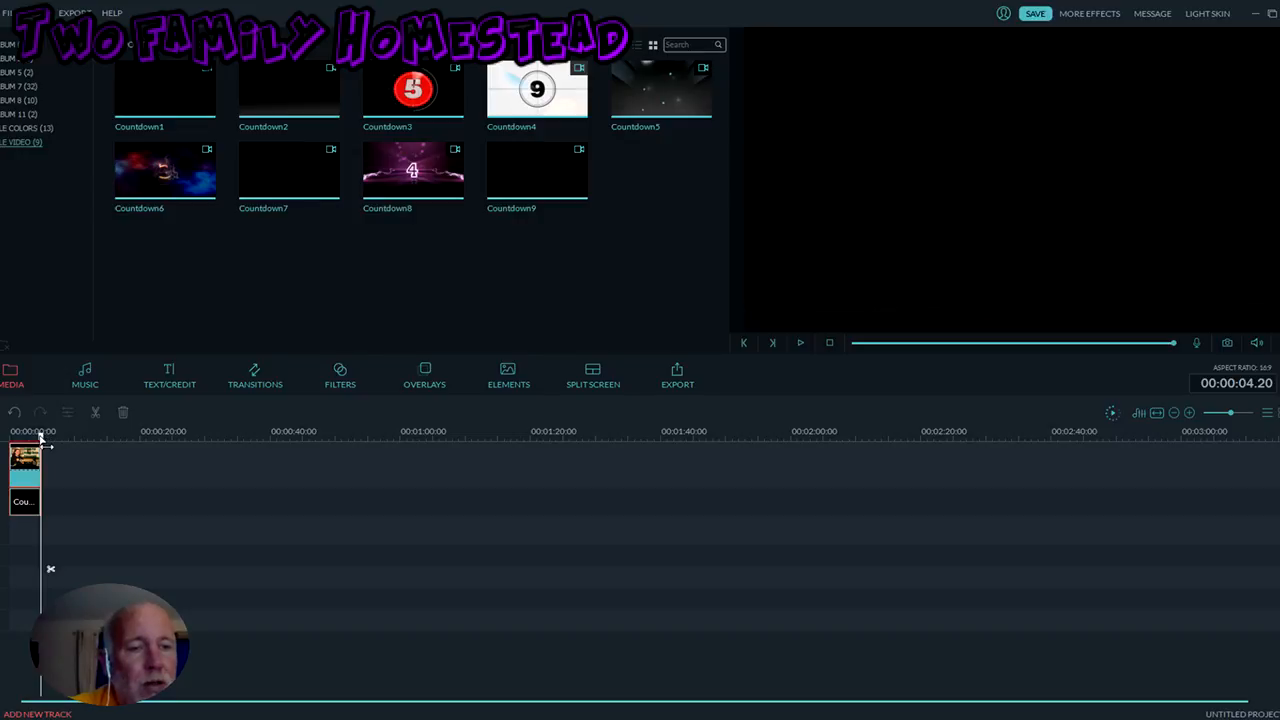
{"action": "left_click_drag", "start_coordinate": [40, 440], "coordinate": [10, 440]}
Step: Shrink the Countdown1 clip to a small picture-in-picture about a quarter of the frame width, over the kitchen mixer right of the woman in image 20
{"action": "double_click", "coordinate": [25, 503]}
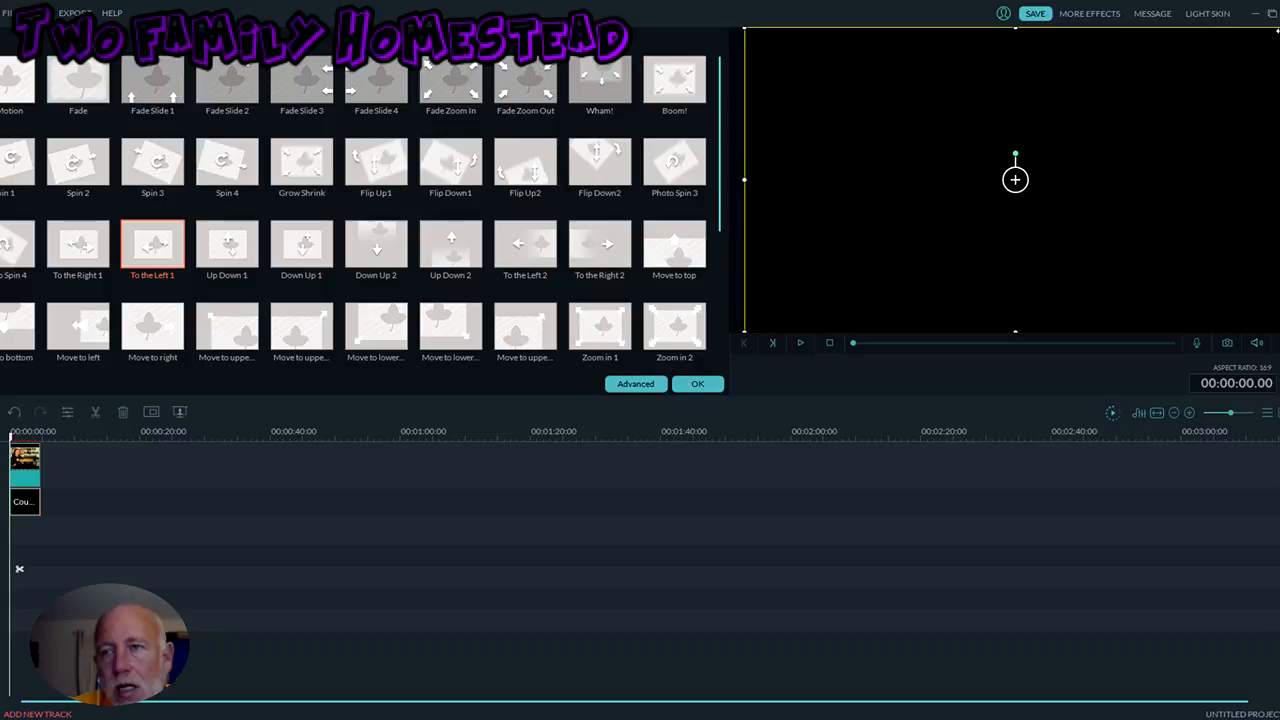
{"action": "left_click_drag", "start_coordinate": [1279, 28], "coordinate": [958, 212]}
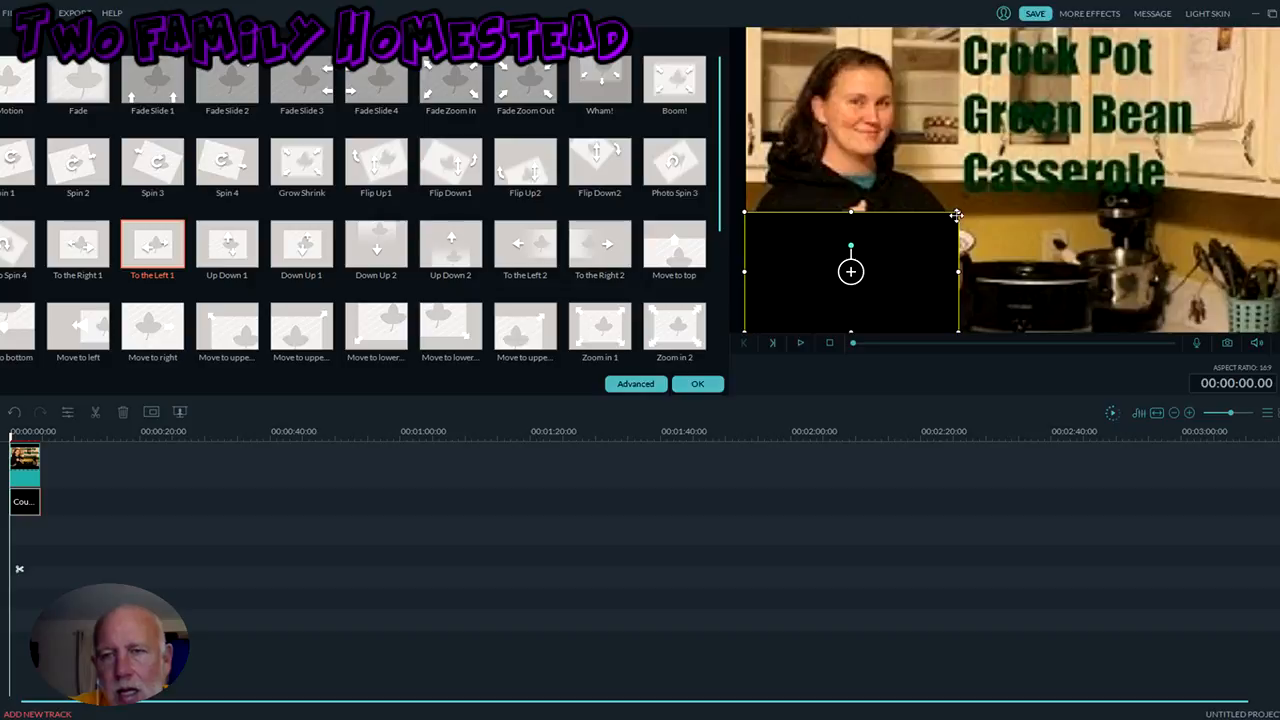
{"action": "left_click_drag", "start_coordinate": [956, 218], "coordinate": [857, 276]}
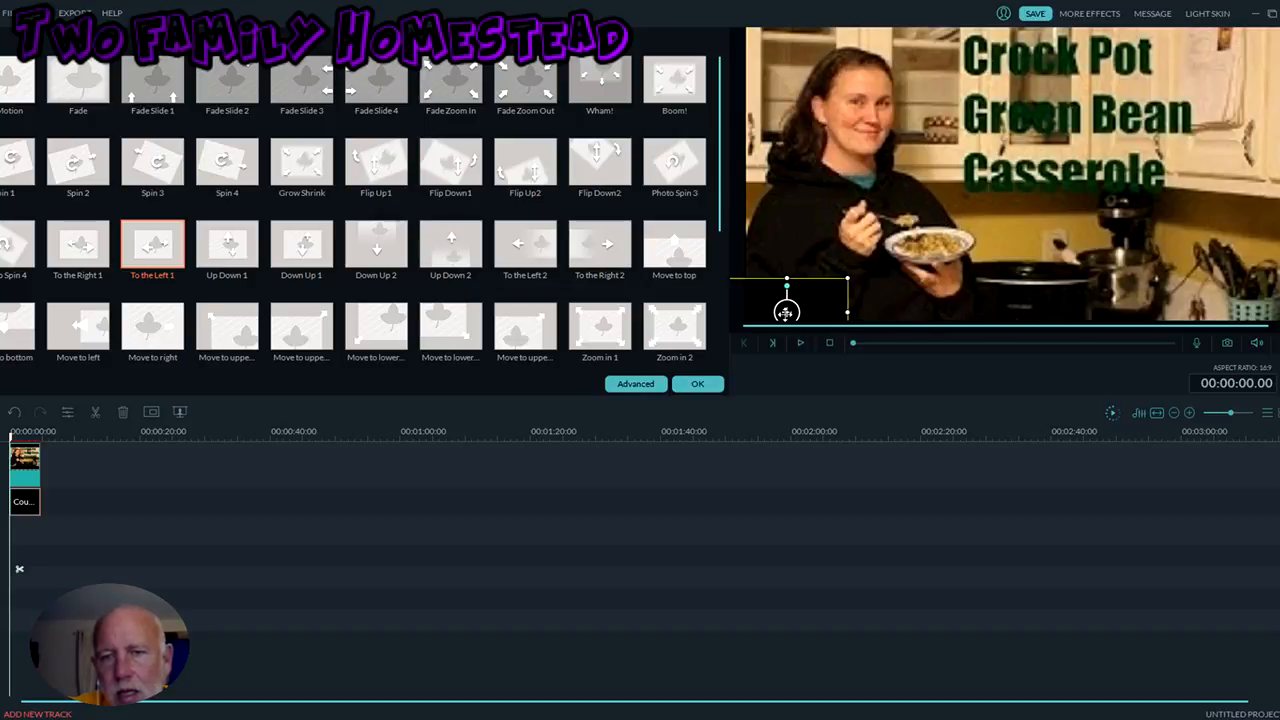
{"action": "left_click_drag", "start_coordinate": [790, 305], "coordinate": [1204, 243]}
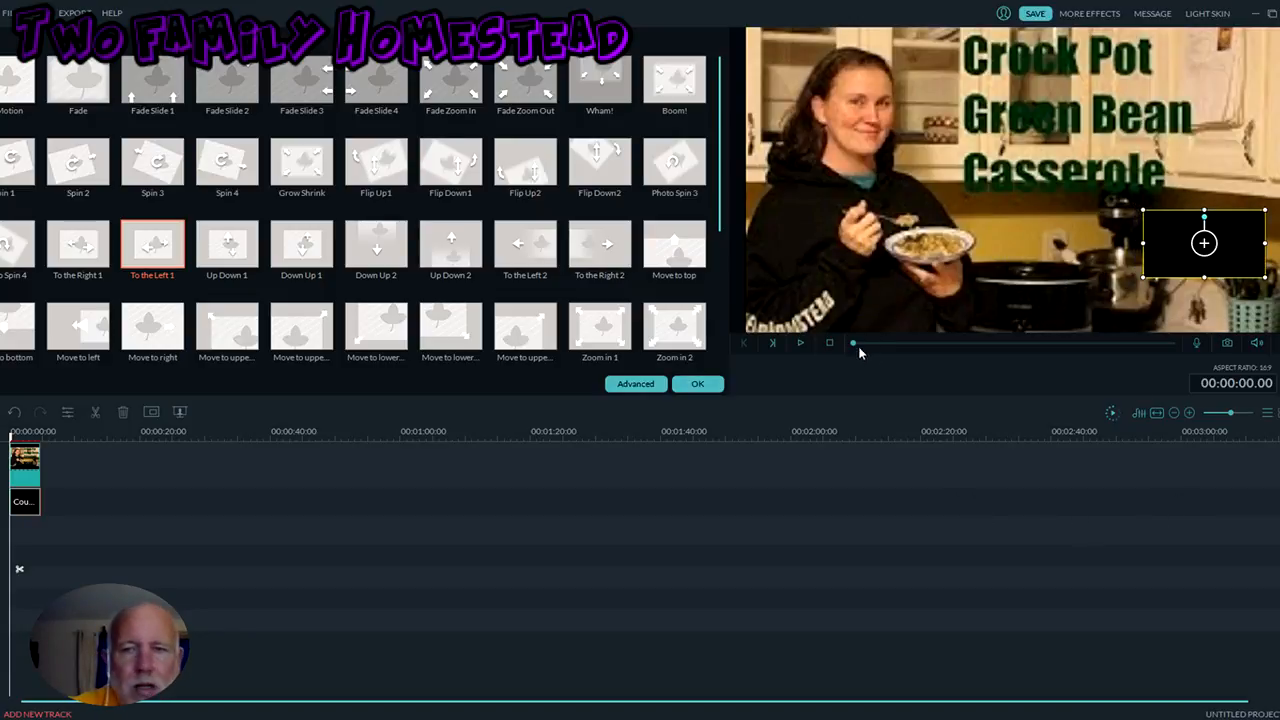
{"action": "left_click", "coordinate": [801, 344]}
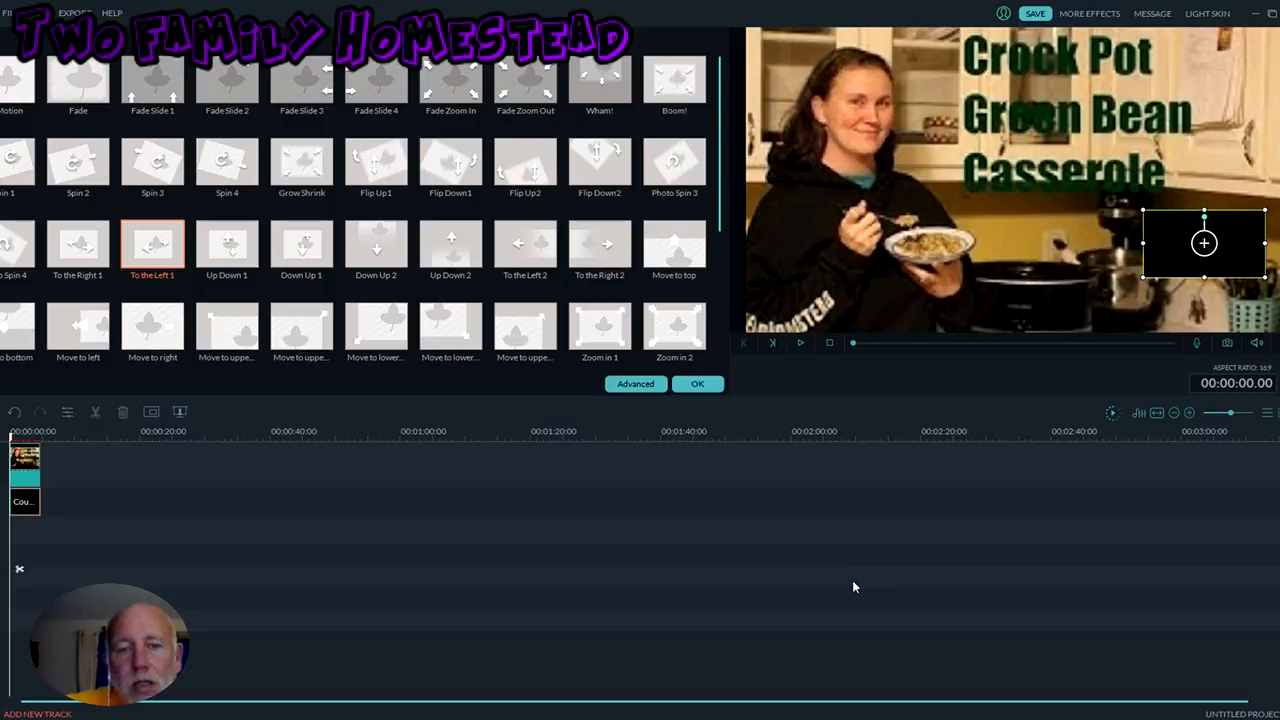
{"action": "left_click", "coordinate": [1257, 13]}
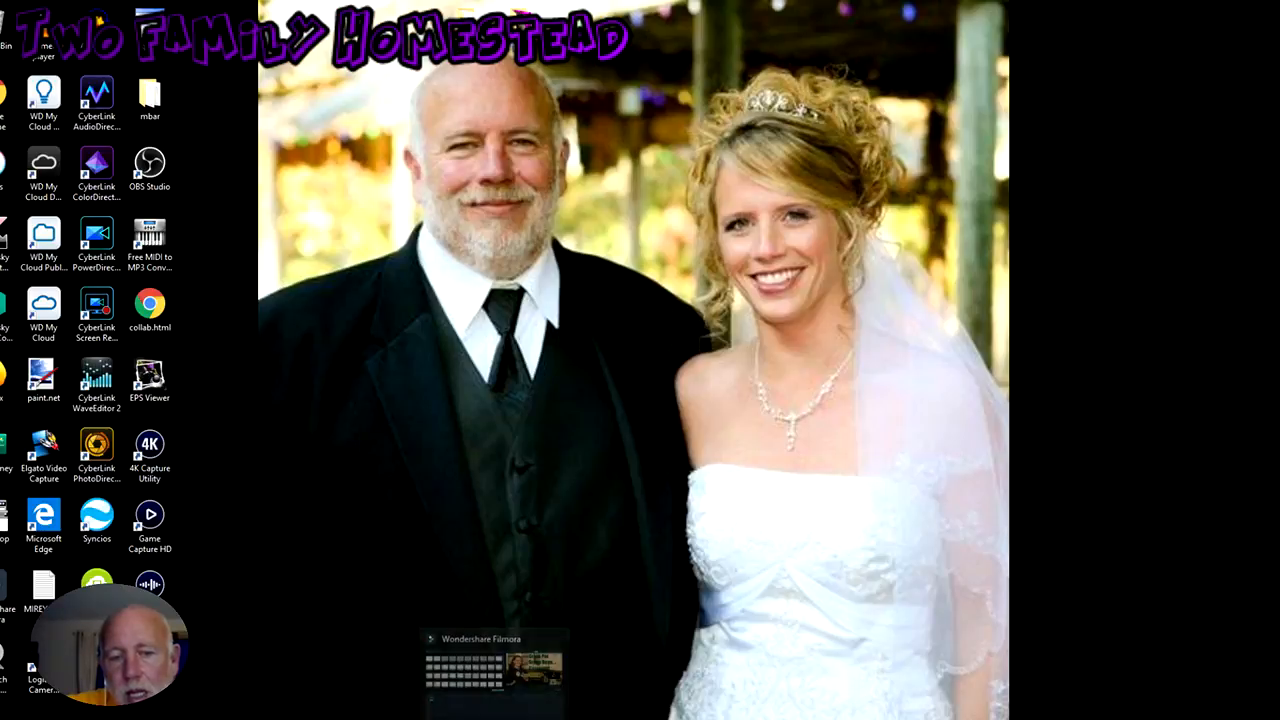
{"action": "left_click", "coordinate": [495, 655]}
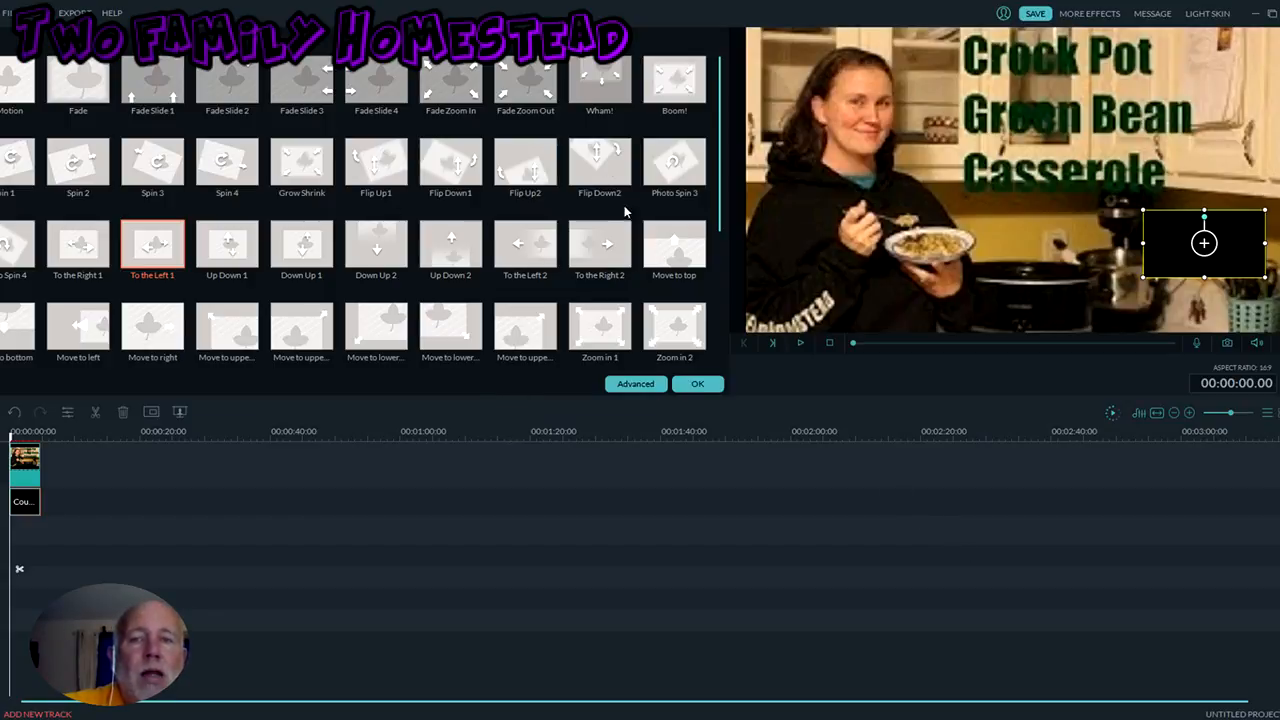
{"action": "left_click", "coordinate": [698, 384]}
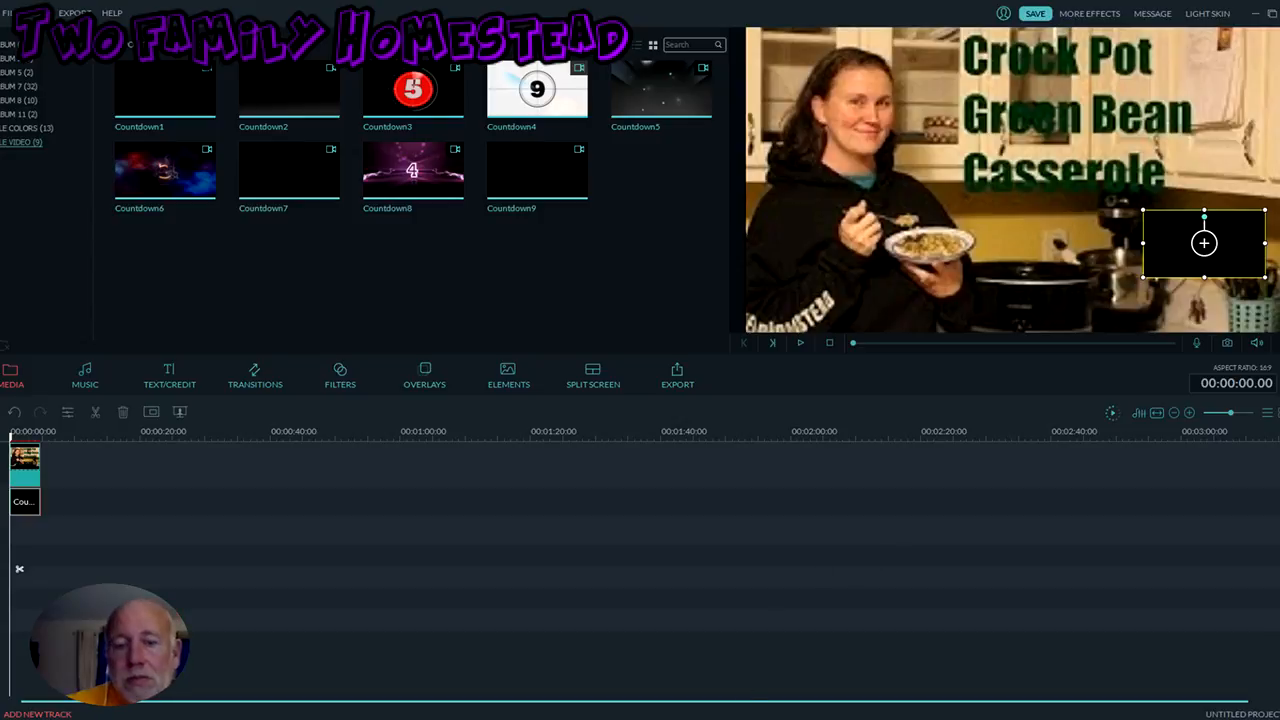
Step: Open Windows Task Manager full screen and examine the running processes' resource use and the CPU performance graph
{"action": "right_click", "coordinate": [733, 716]}
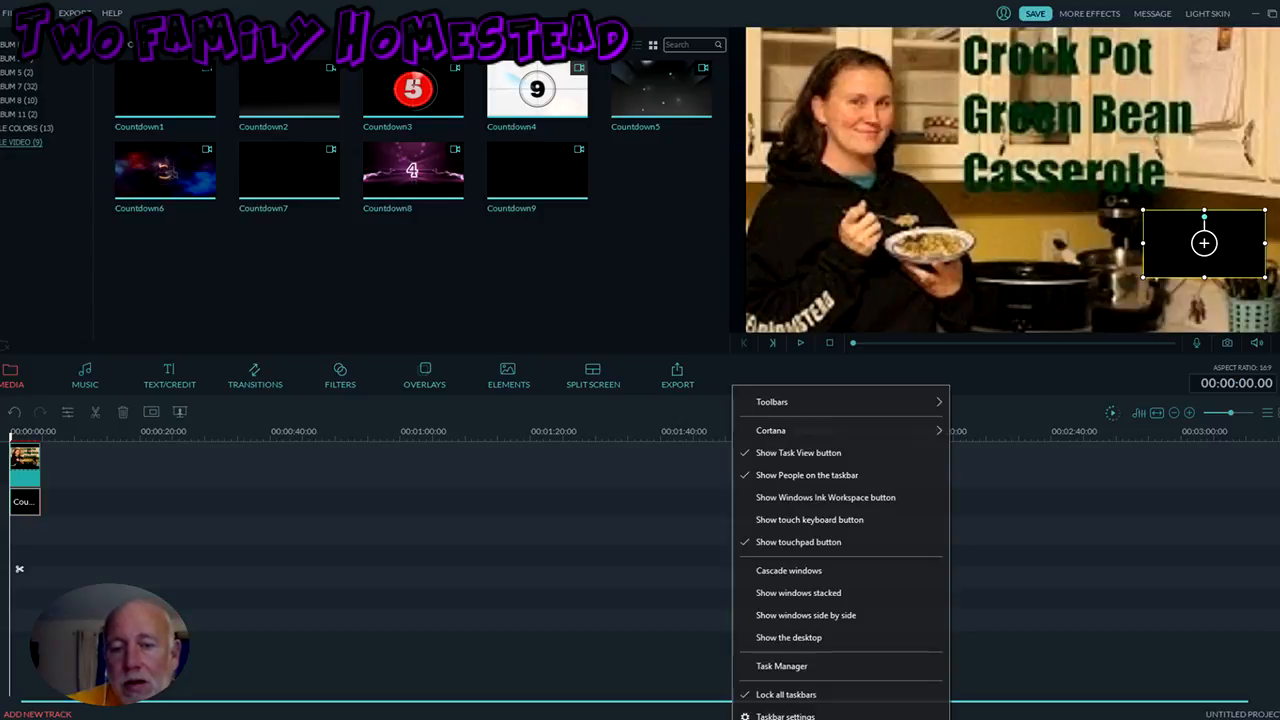
{"action": "left_click", "coordinate": [782, 672]}
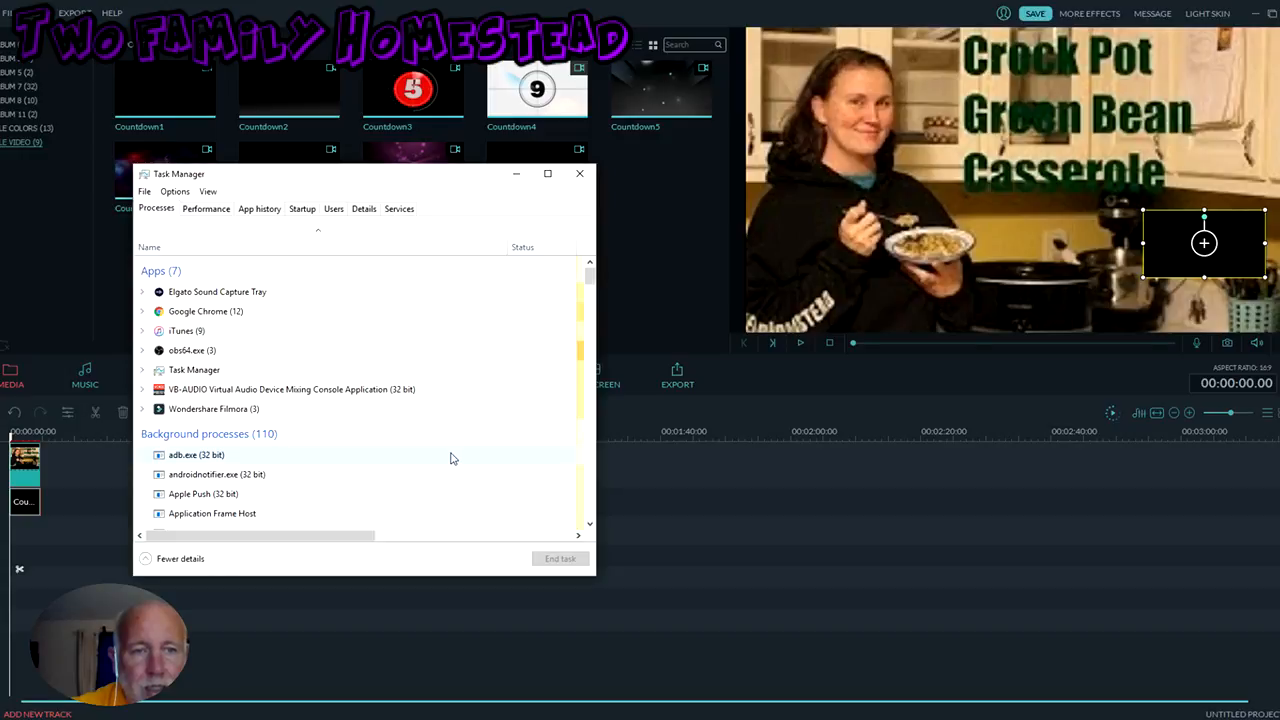
{"action": "left_click", "coordinate": [547, 173]}
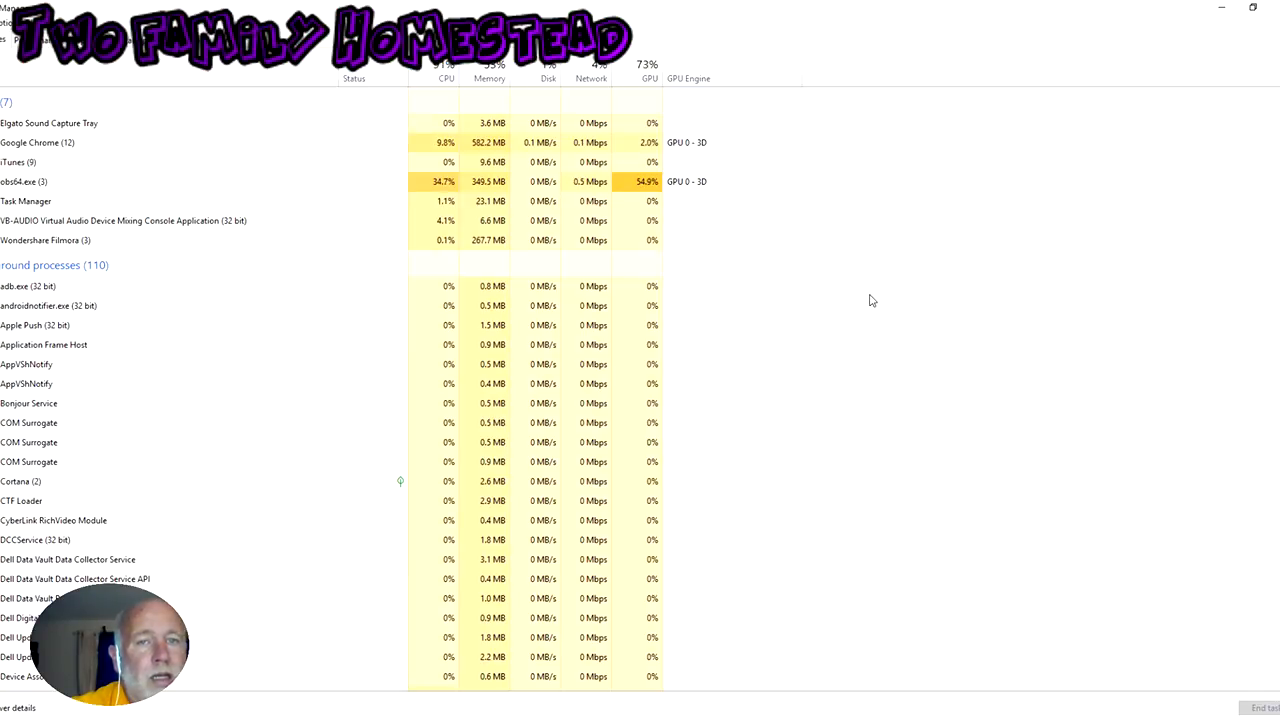
{"action": "left_click", "coordinate": [44, 40]}
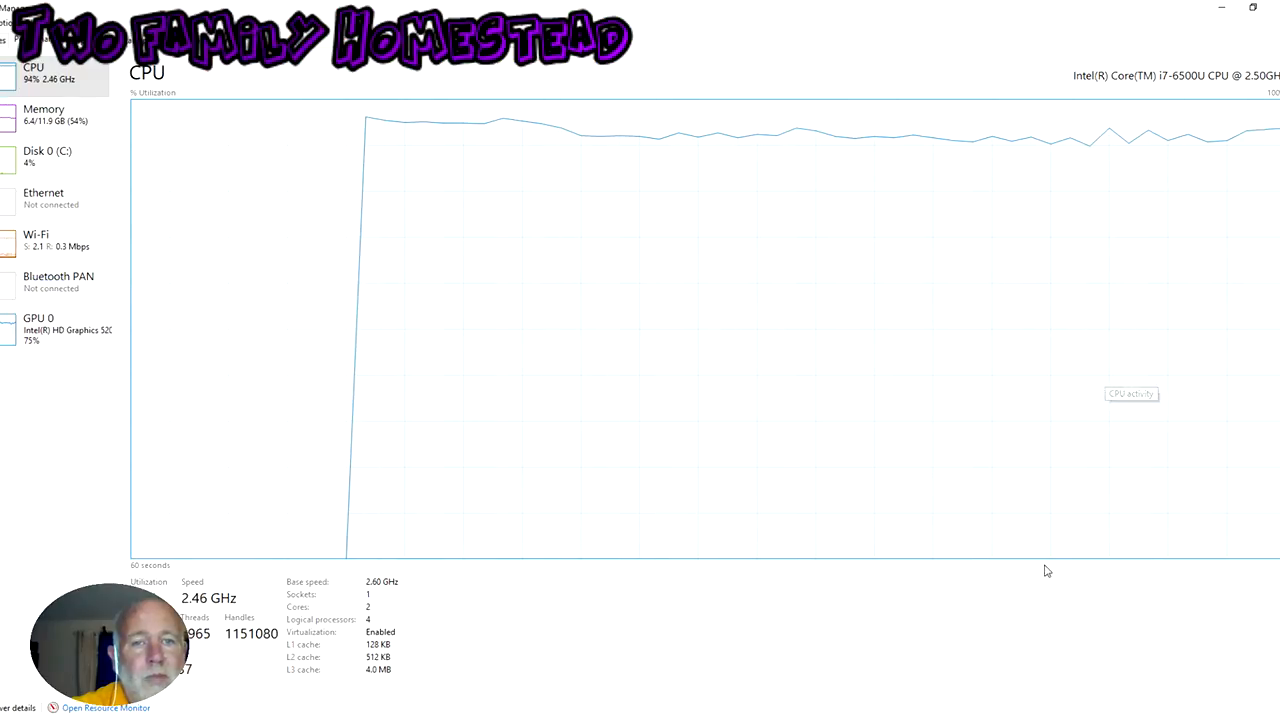